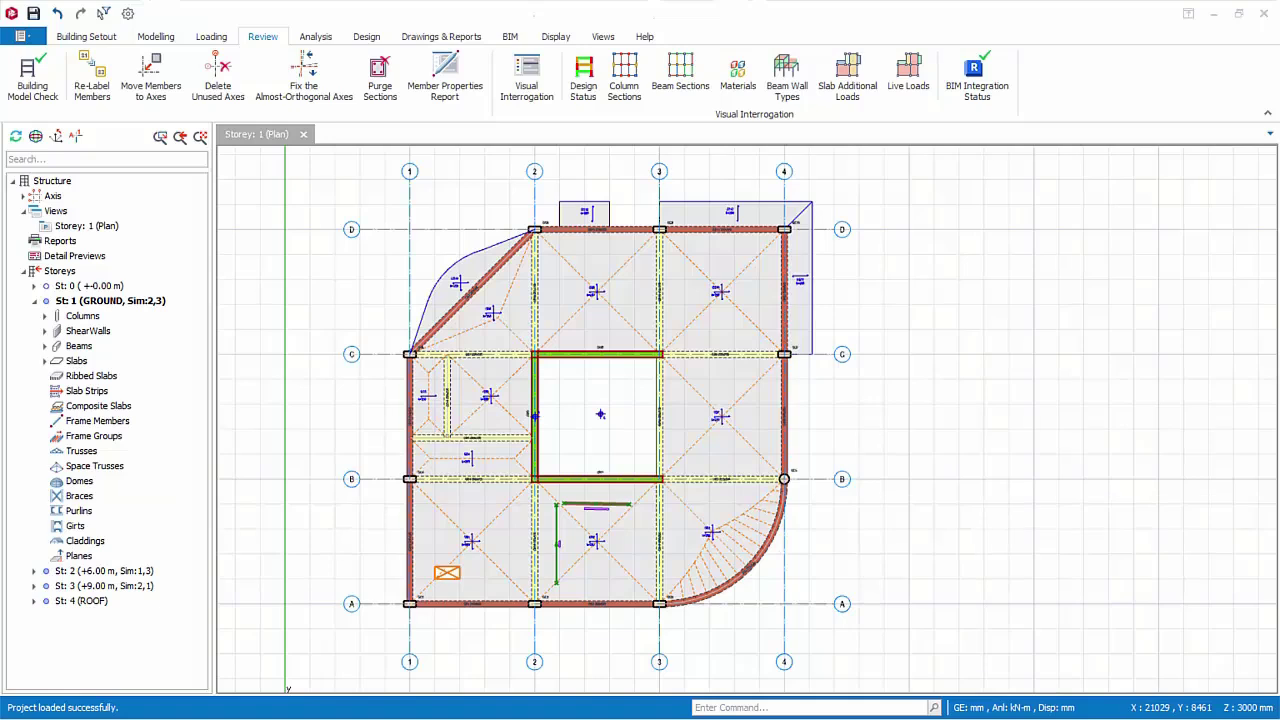
- Switch from the storey 1 plan to the Storey 0 (±0.00 m) foundation-level plan
click(1038, 460)
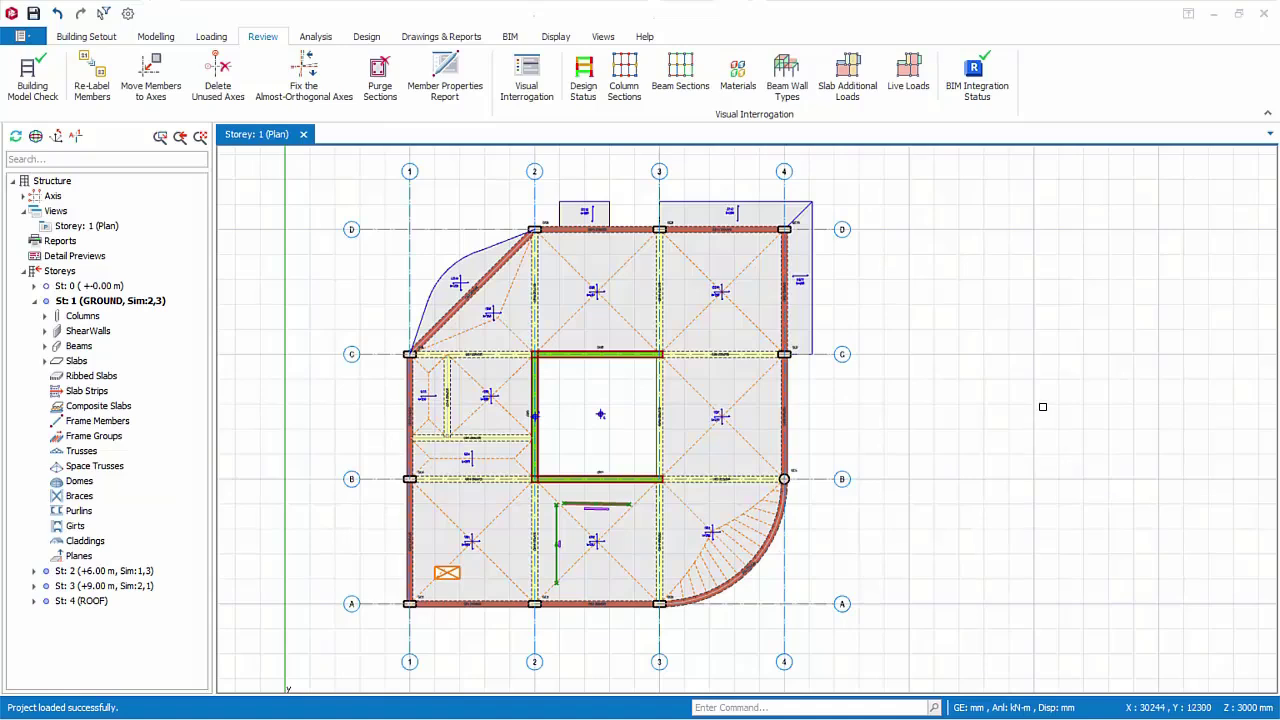
click(90, 287)
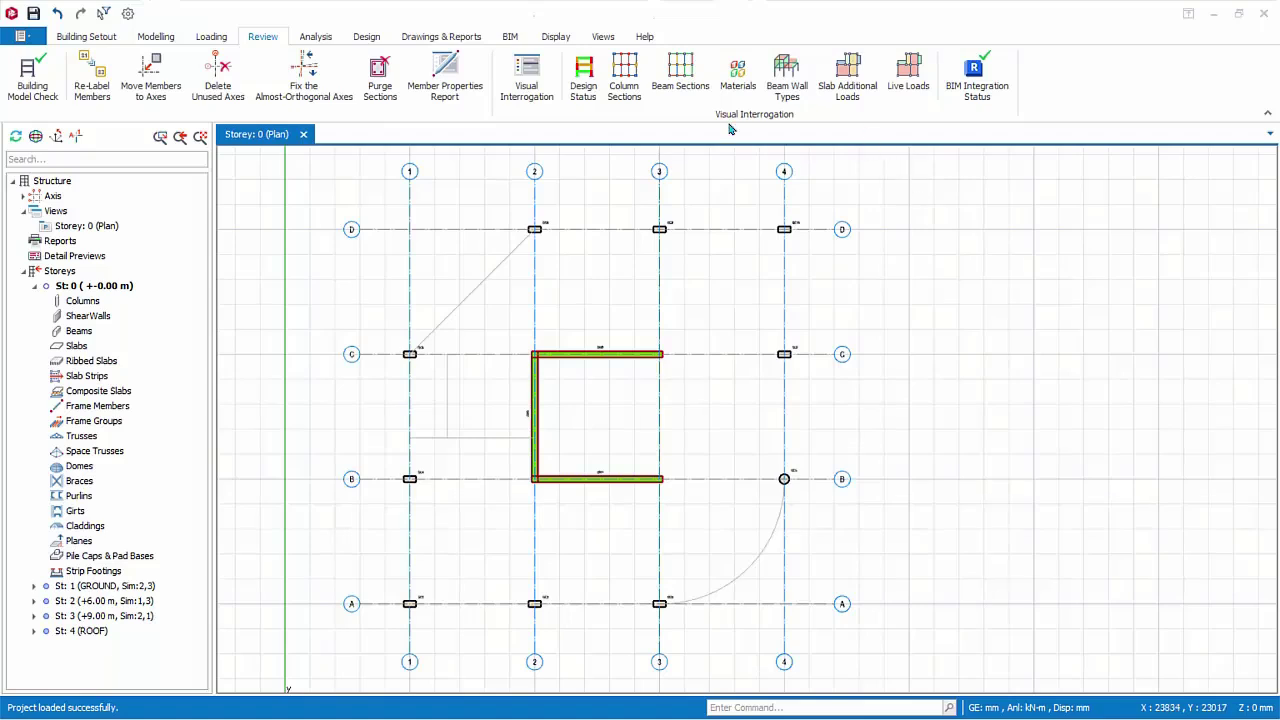
- In Column Display, show bottom axial loads for G, Q and G+Q on the storey 0 columns
click(535, 100)
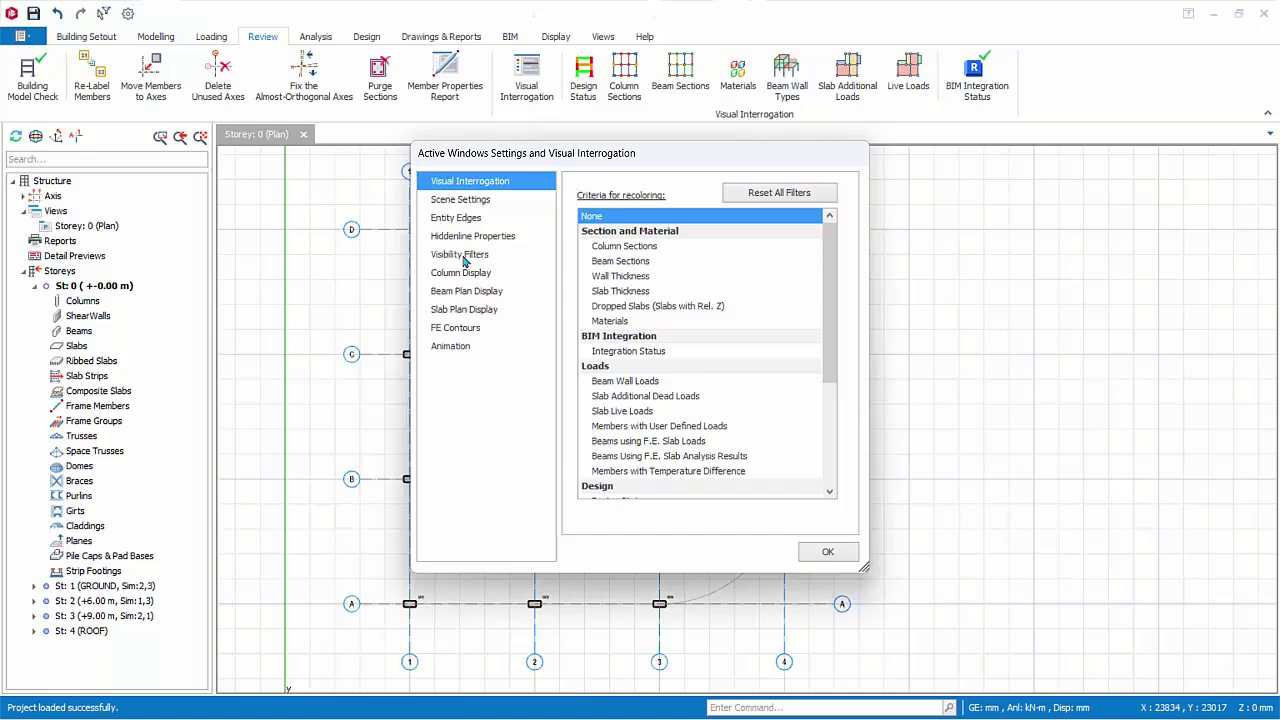
click(467, 273)
click(603, 270)
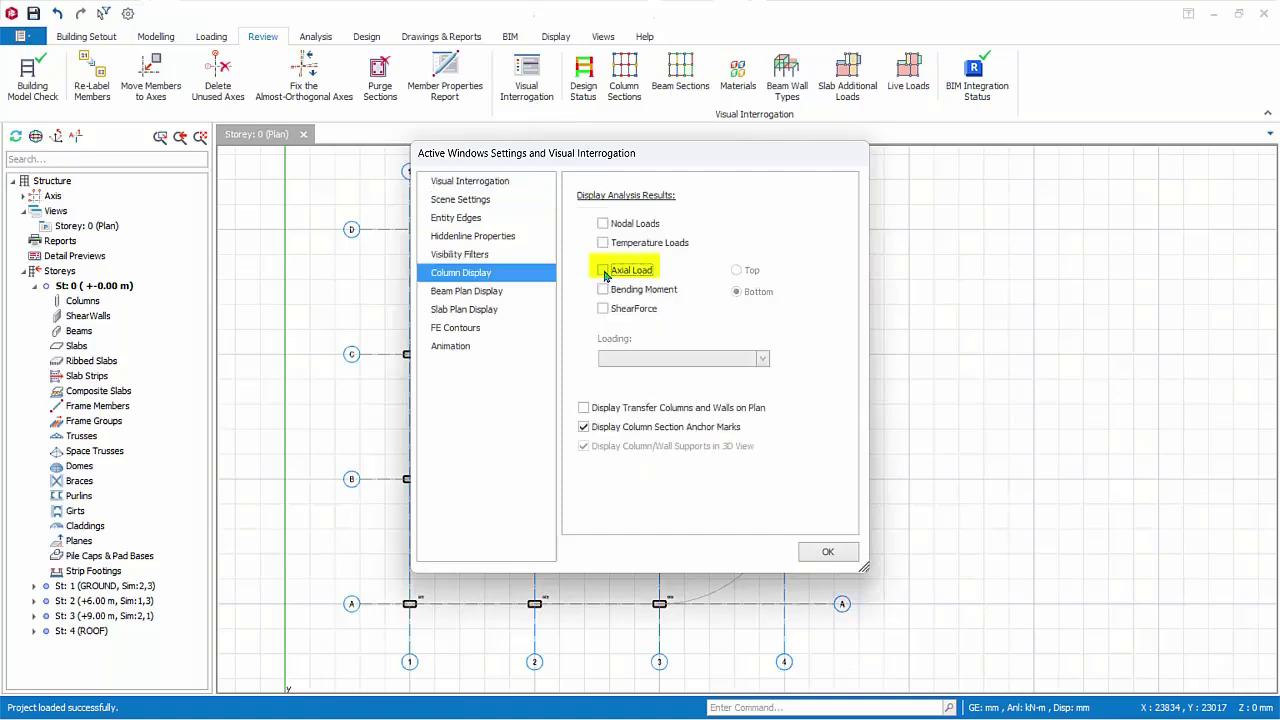
click(603, 270)
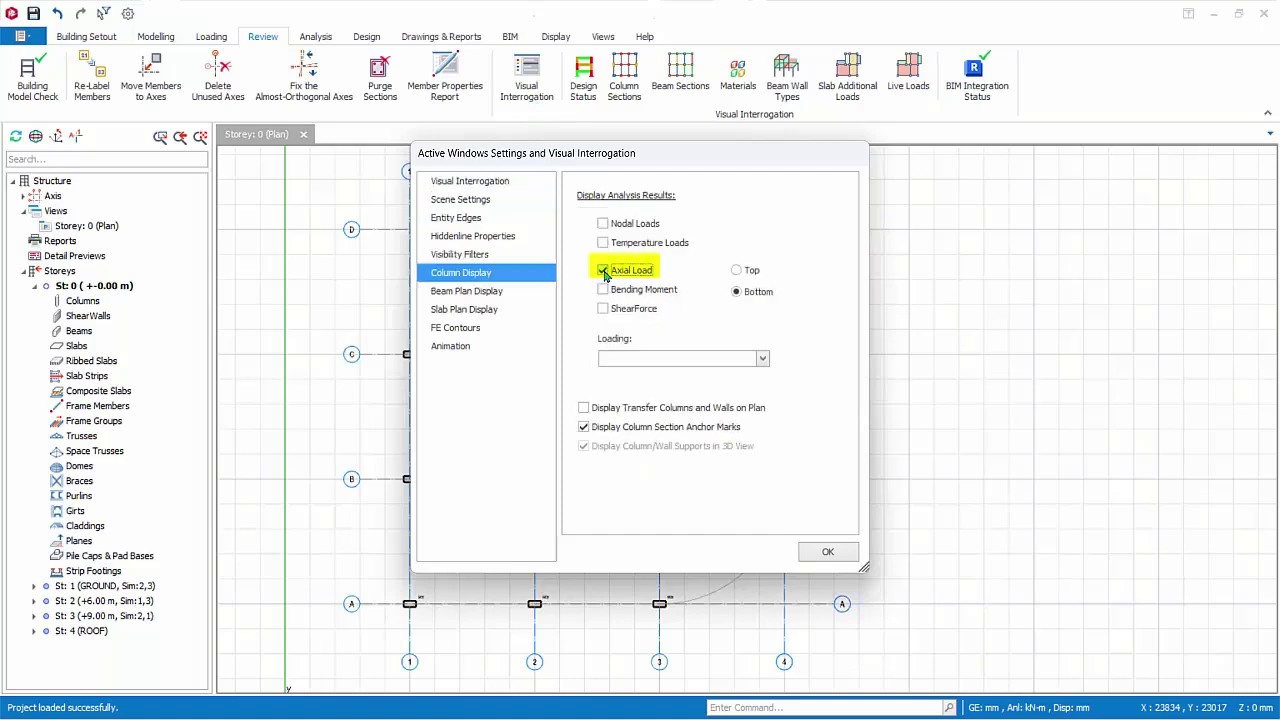
click(749, 363)
click(748, 388)
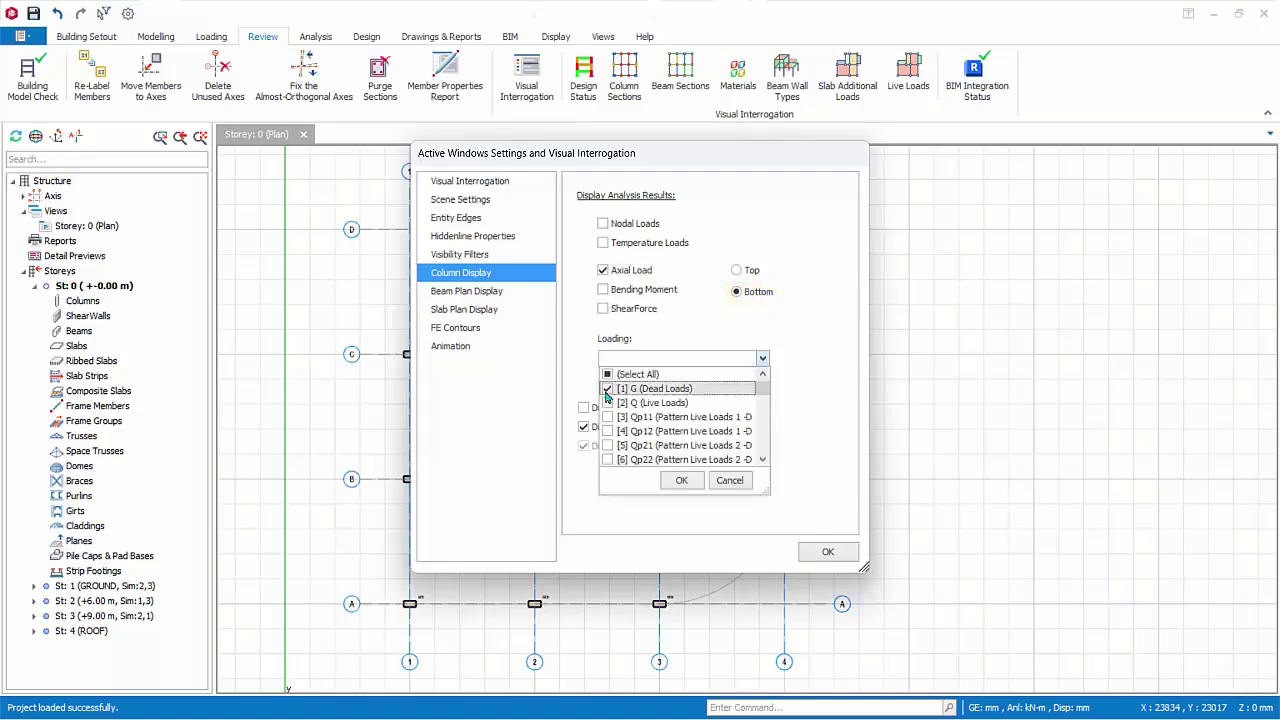
click(748, 402)
scroll(760, 398, down, 5)
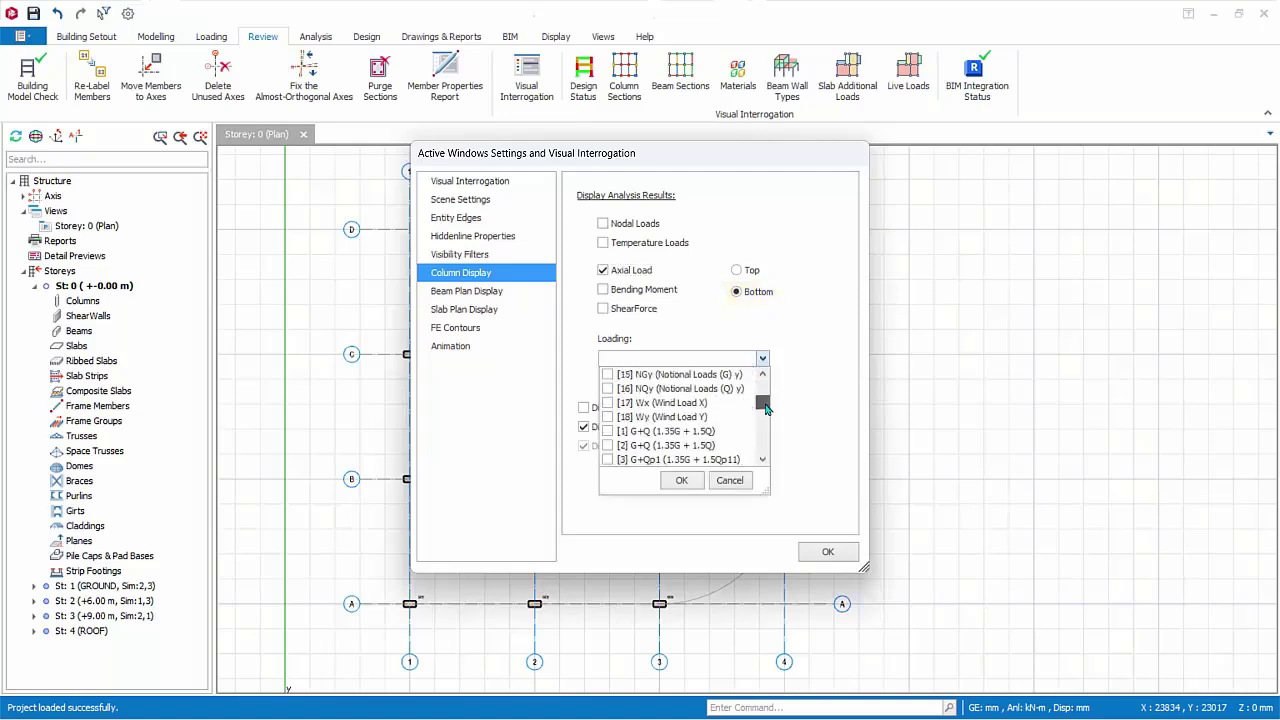
click(609, 432)
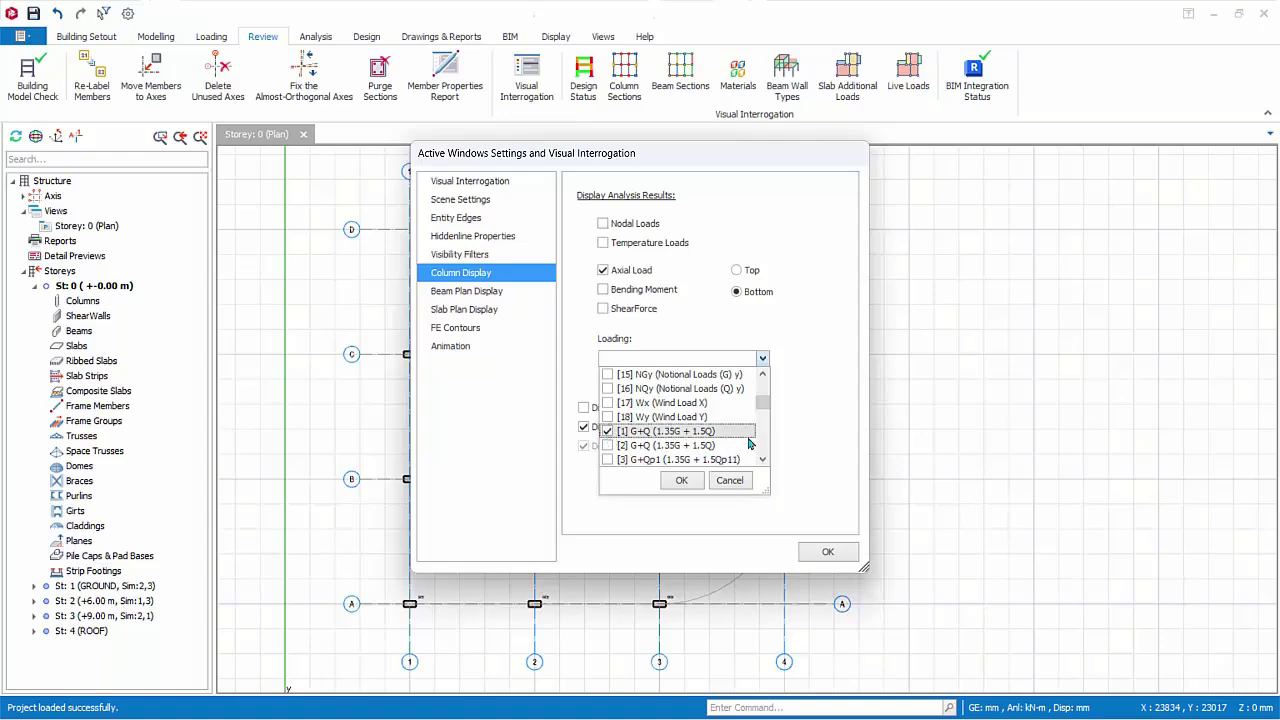
click(676, 480)
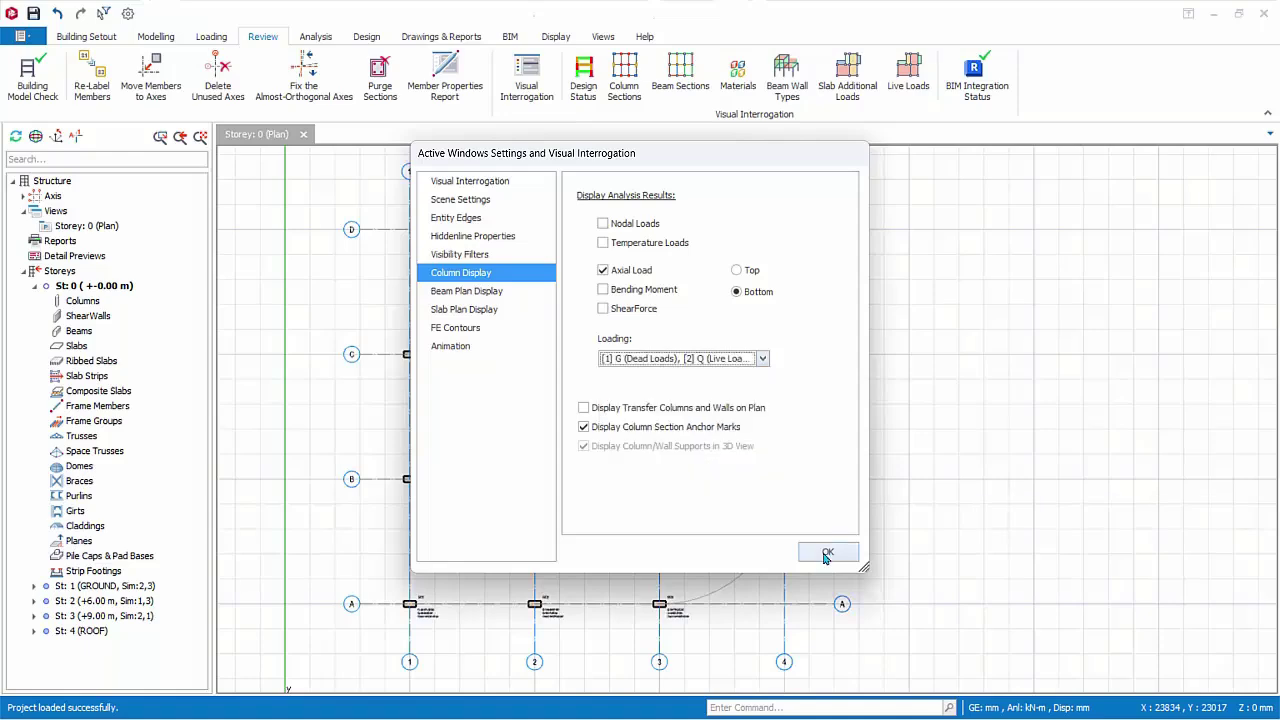
click(826, 553)
scroll(520, 500, up, 5)
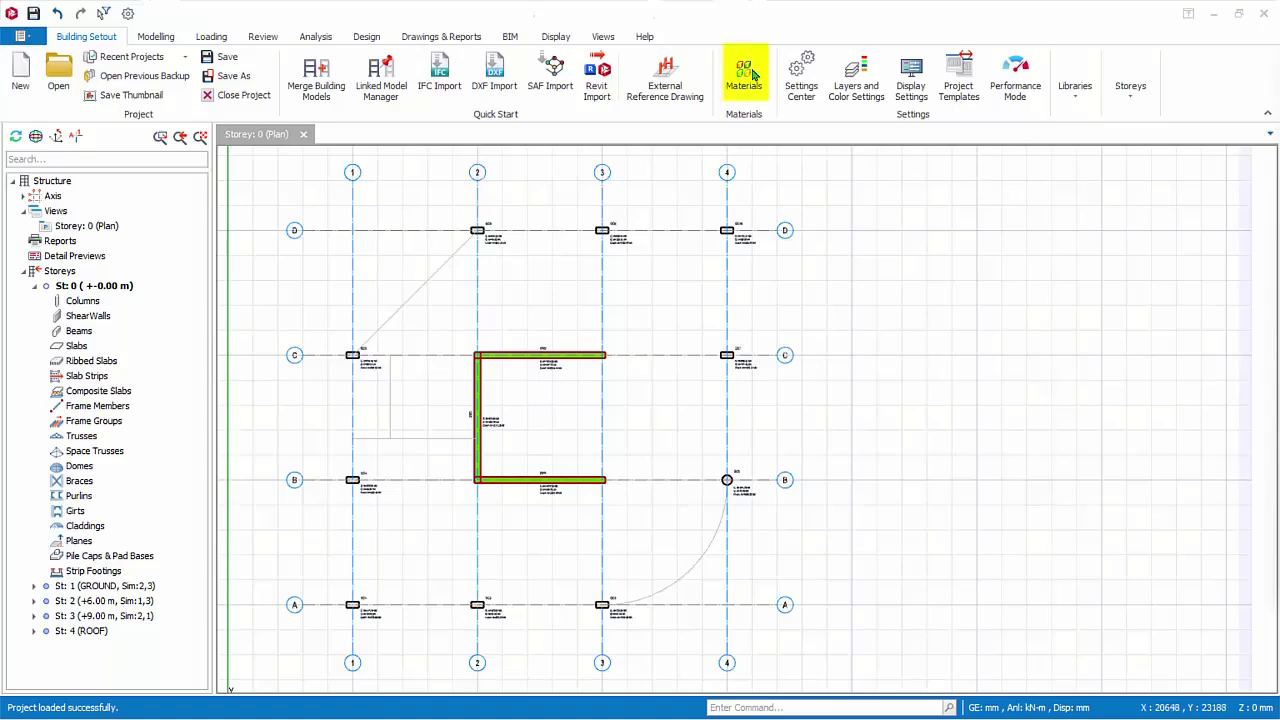
click(738, 99)
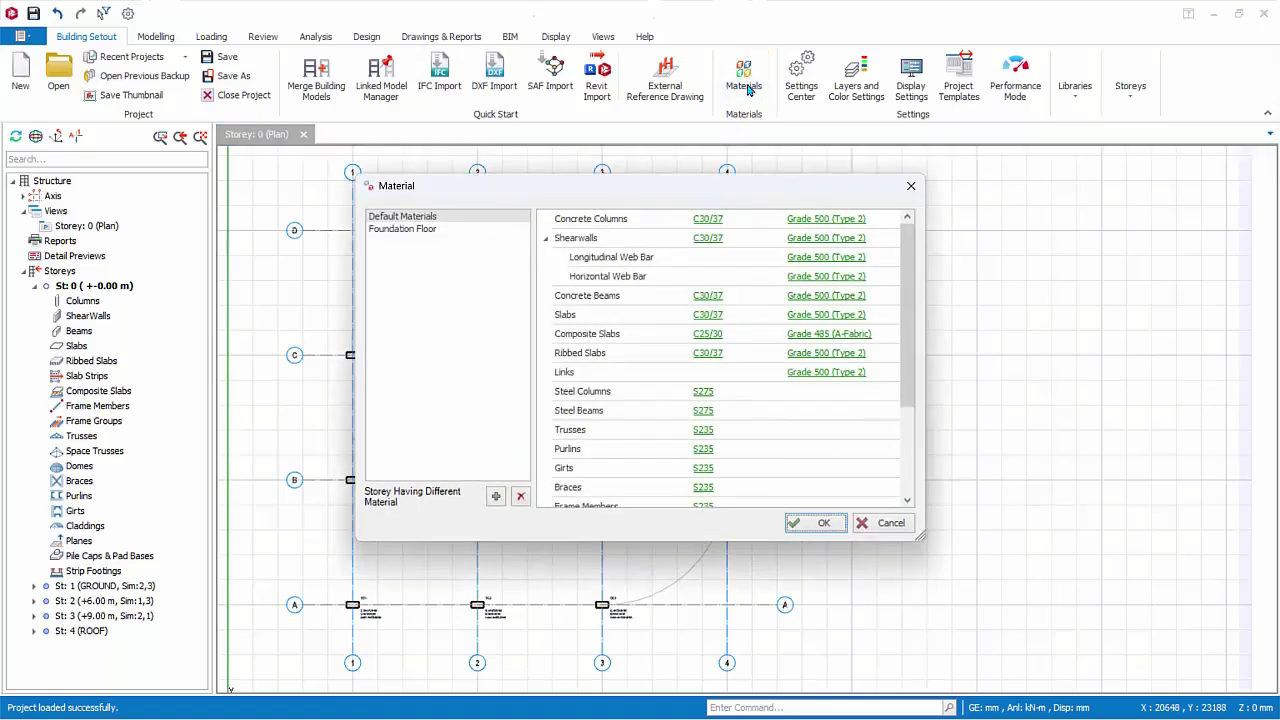
click(436, 234)
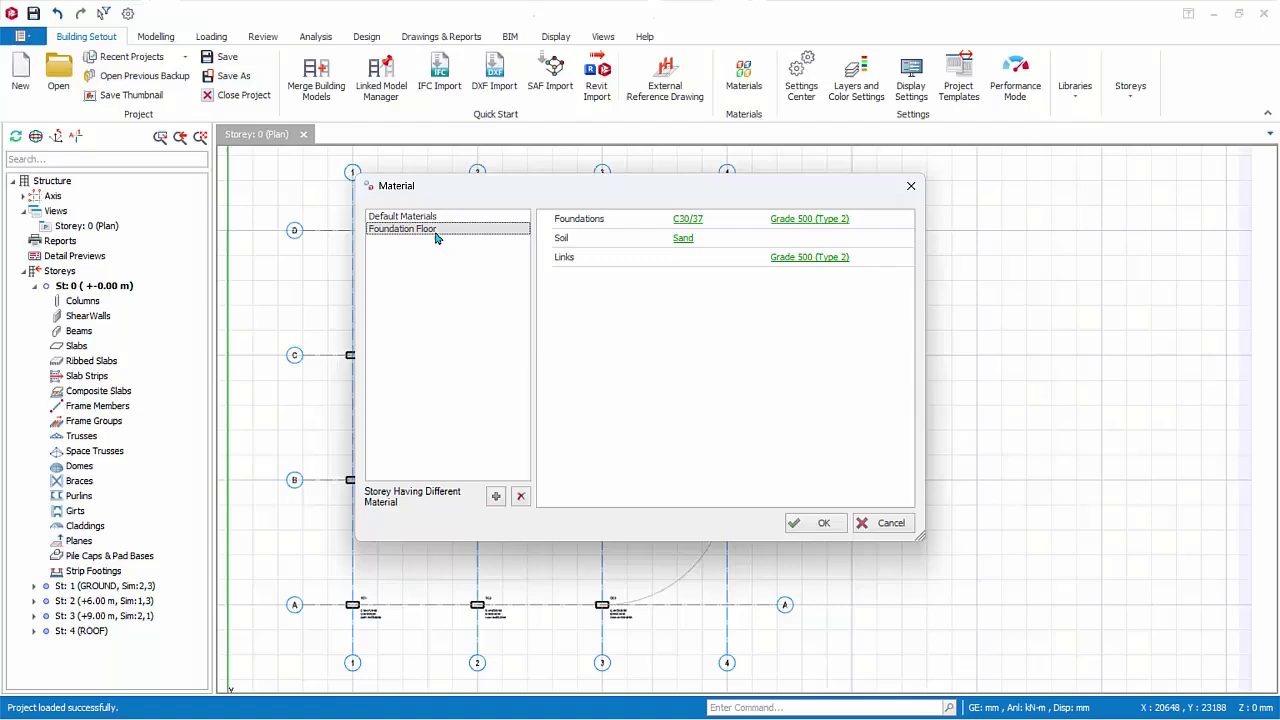
click(843, 222)
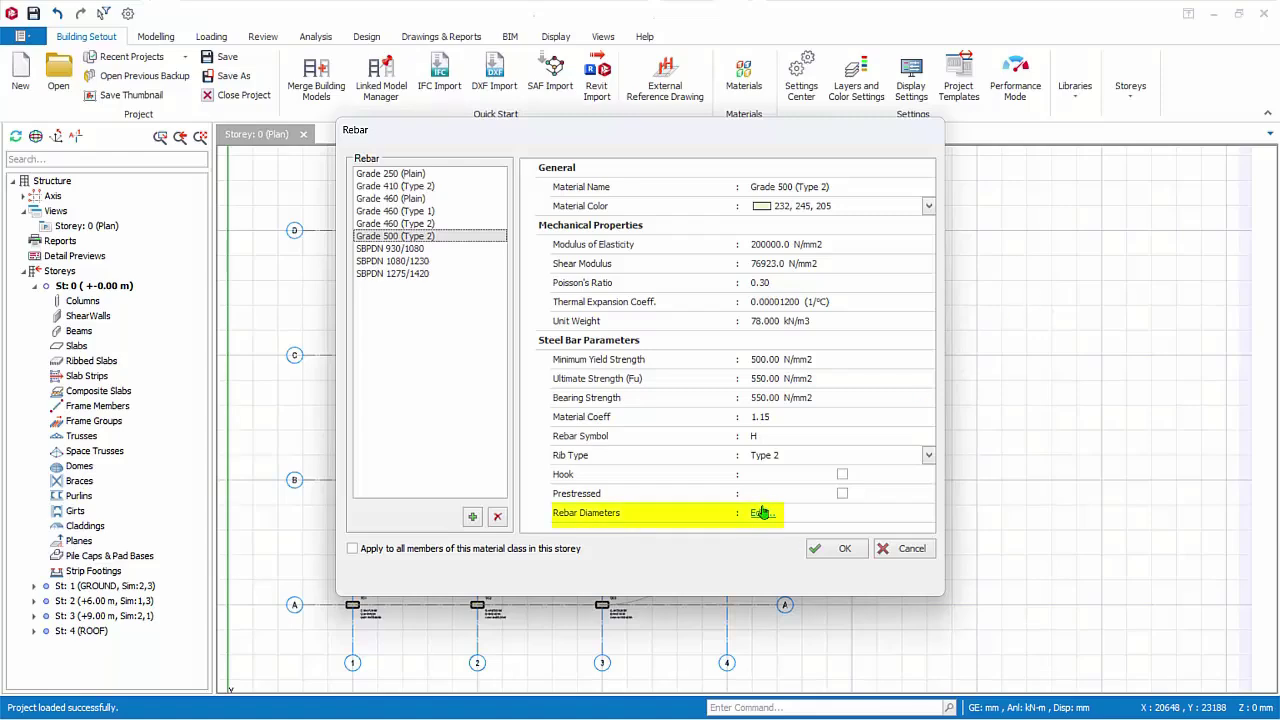
click(762, 512)
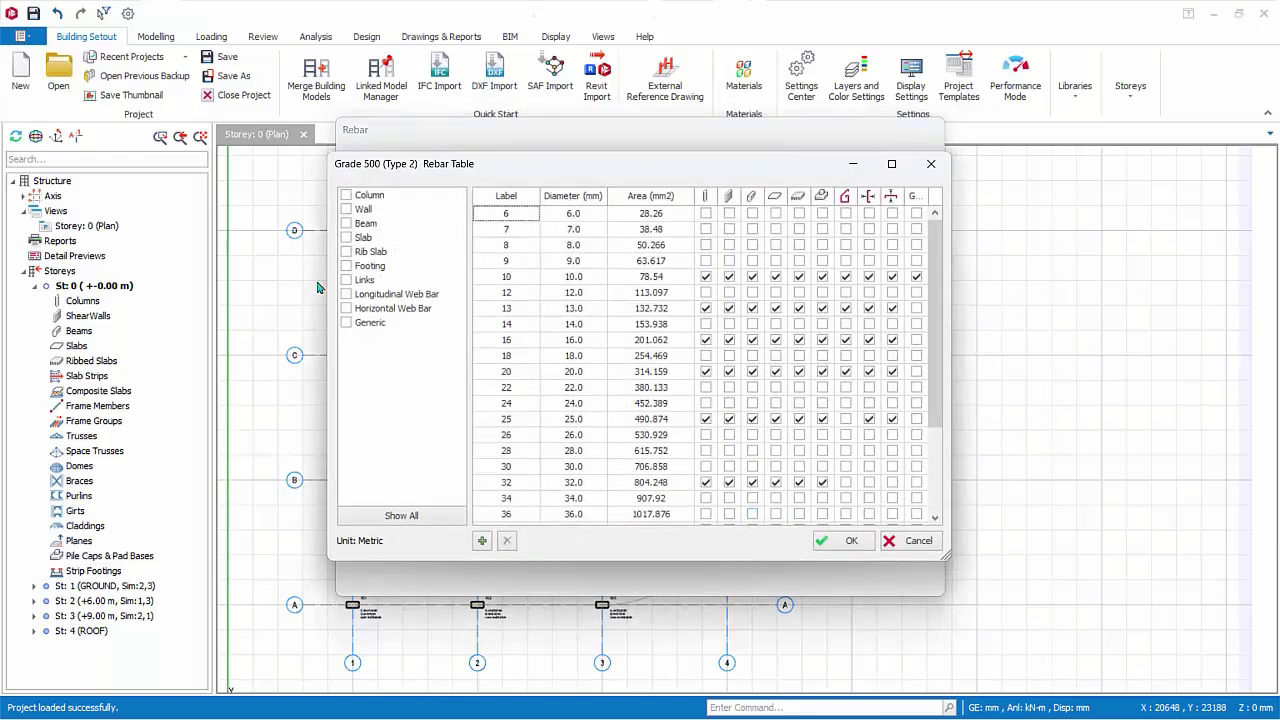
click(346, 266)
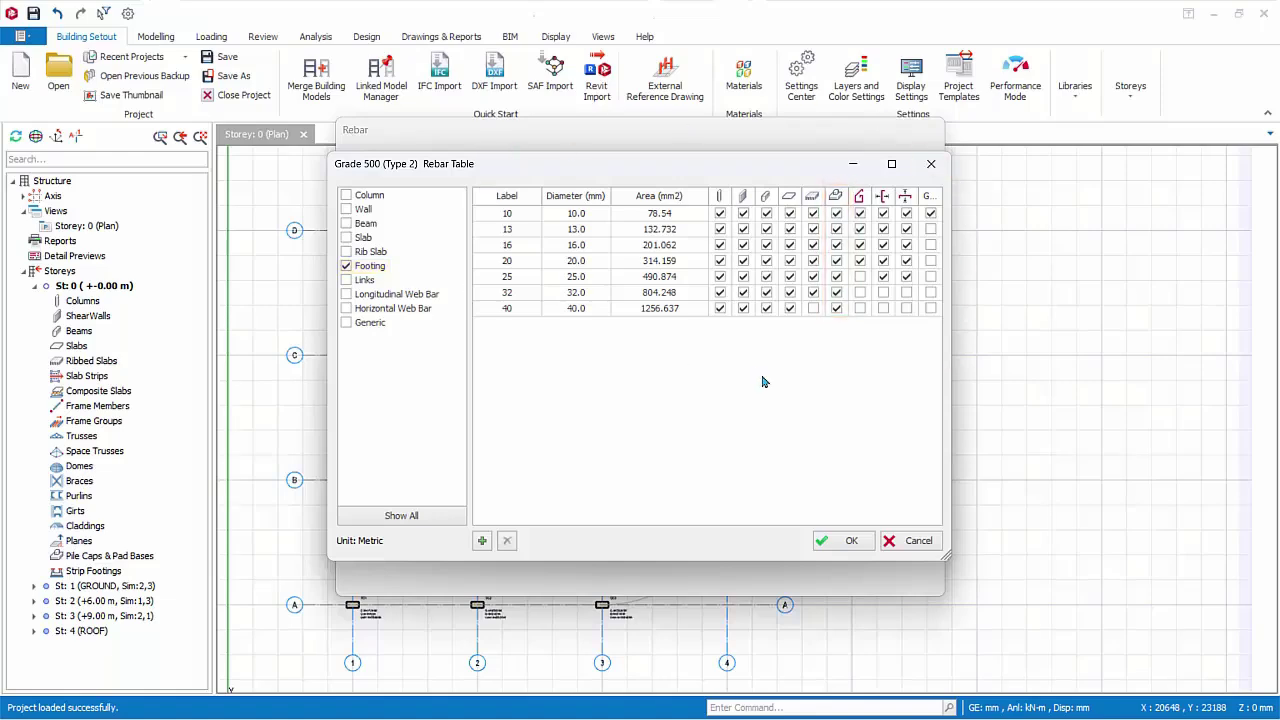
click(917, 540)
click(913, 546)
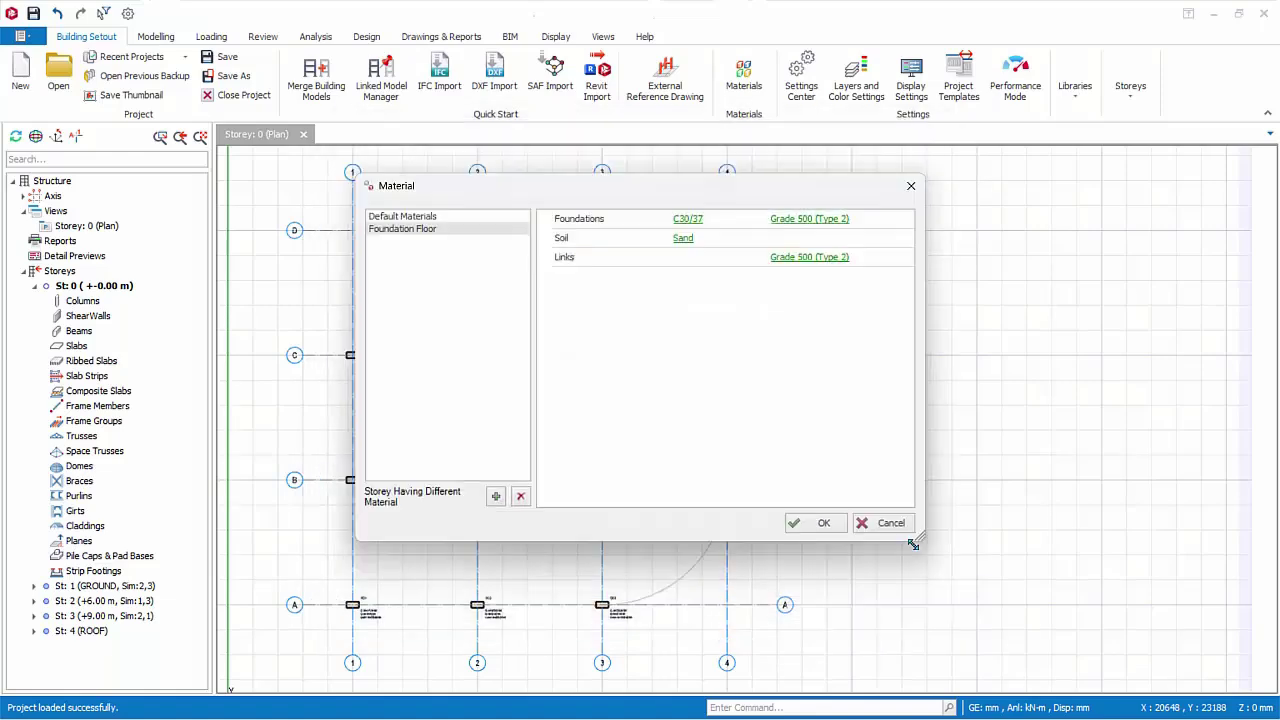
click(889, 523)
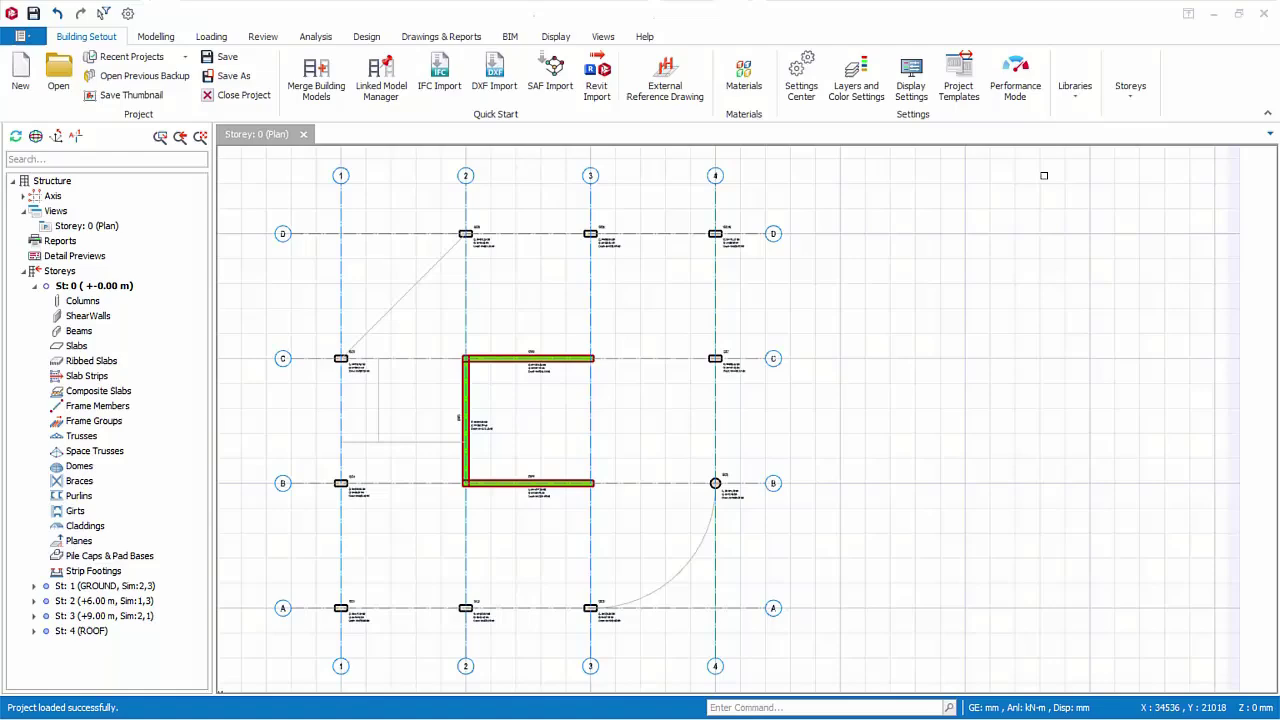
- Show the Foundation > General options, including 200.0 kN/m2 allowable soil stress and 1.25 pile load factor
click(797, 88)
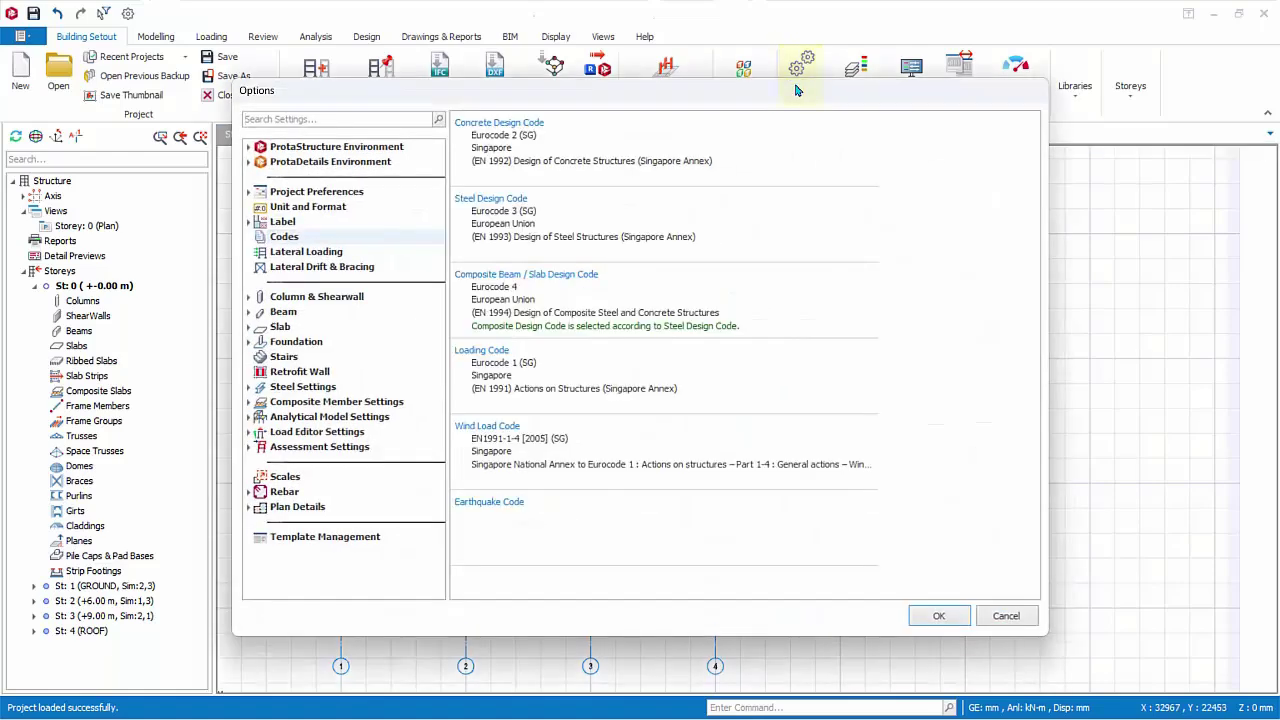
click(275, 344)
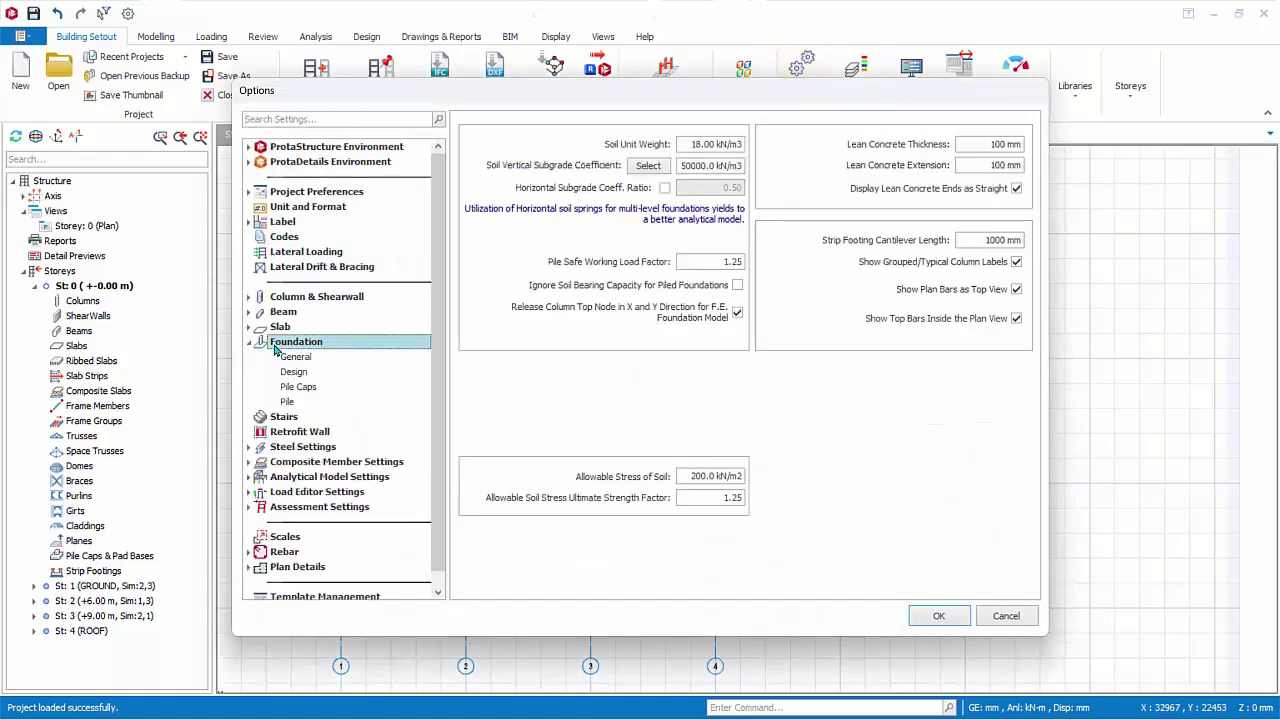
click(295, 362)
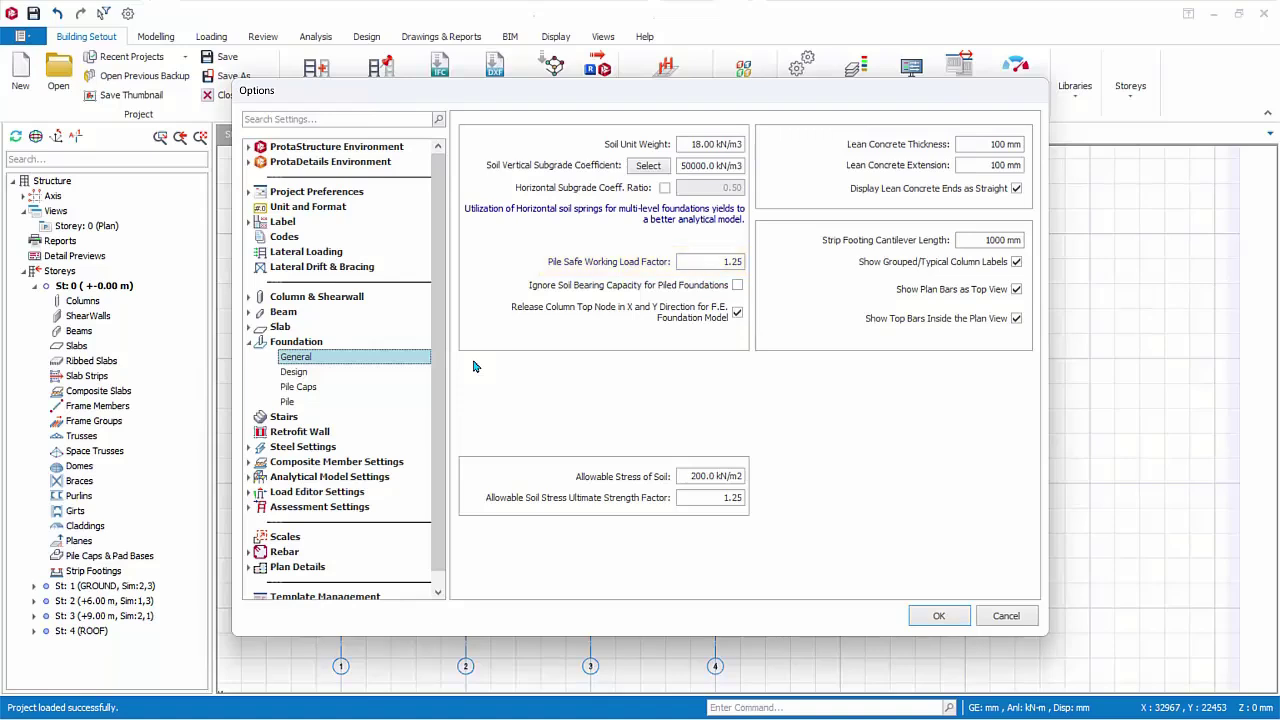
- Show the Foundation > Design options: square pad footings, 100 mm increments, H13 minimum bars
click(300, 376)
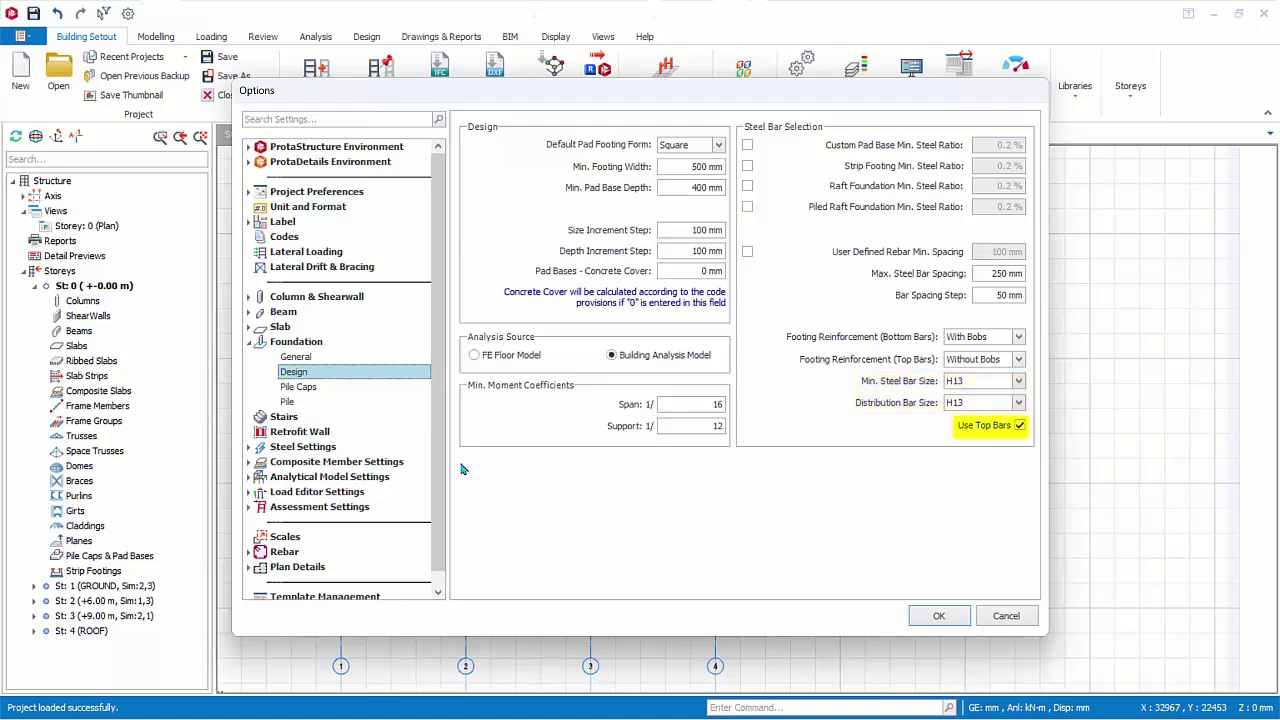
- Set the pile cap Shaft Type to Square and confirm the Options dialog
click(320, 390)
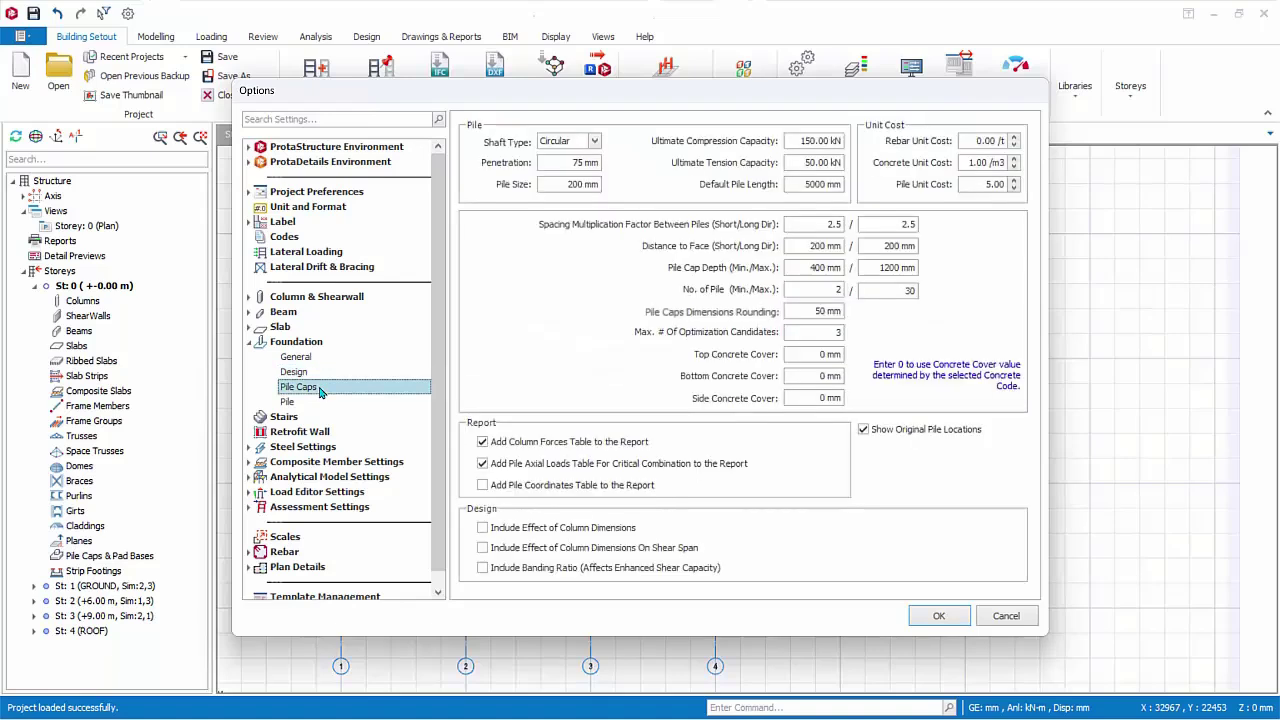
click(594, 141)
click(569, 170)
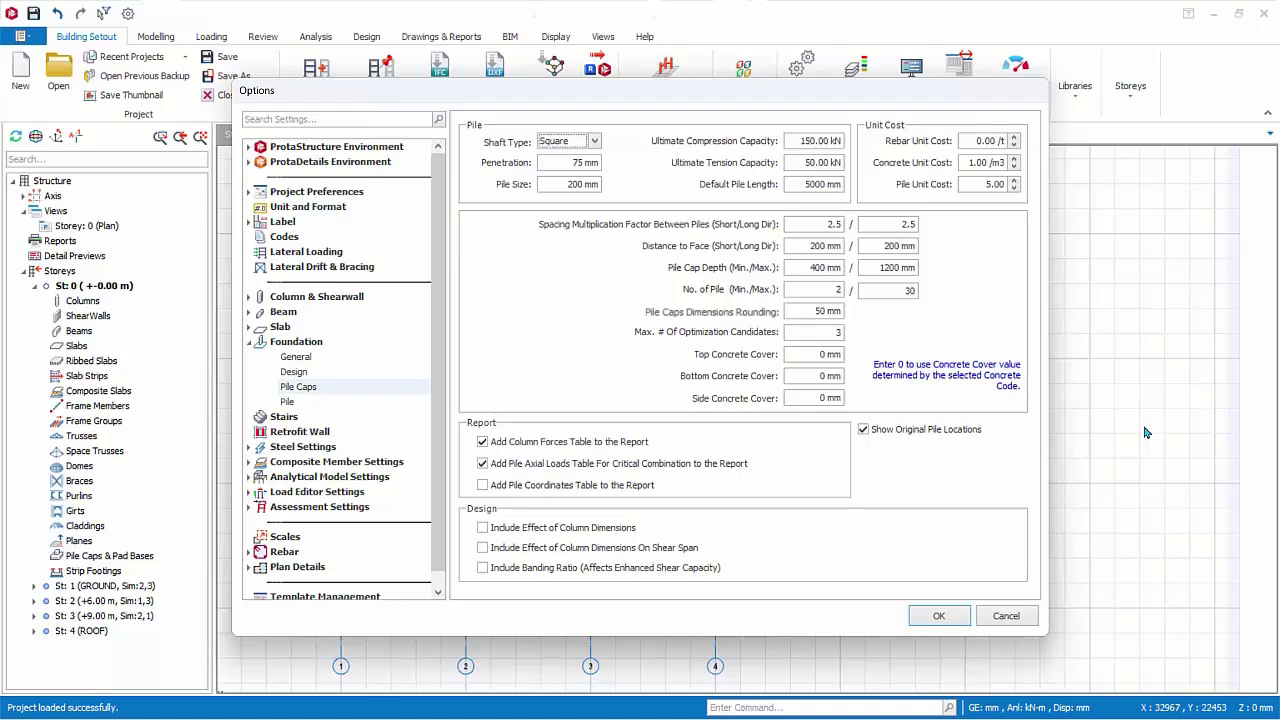
click(937, 616)
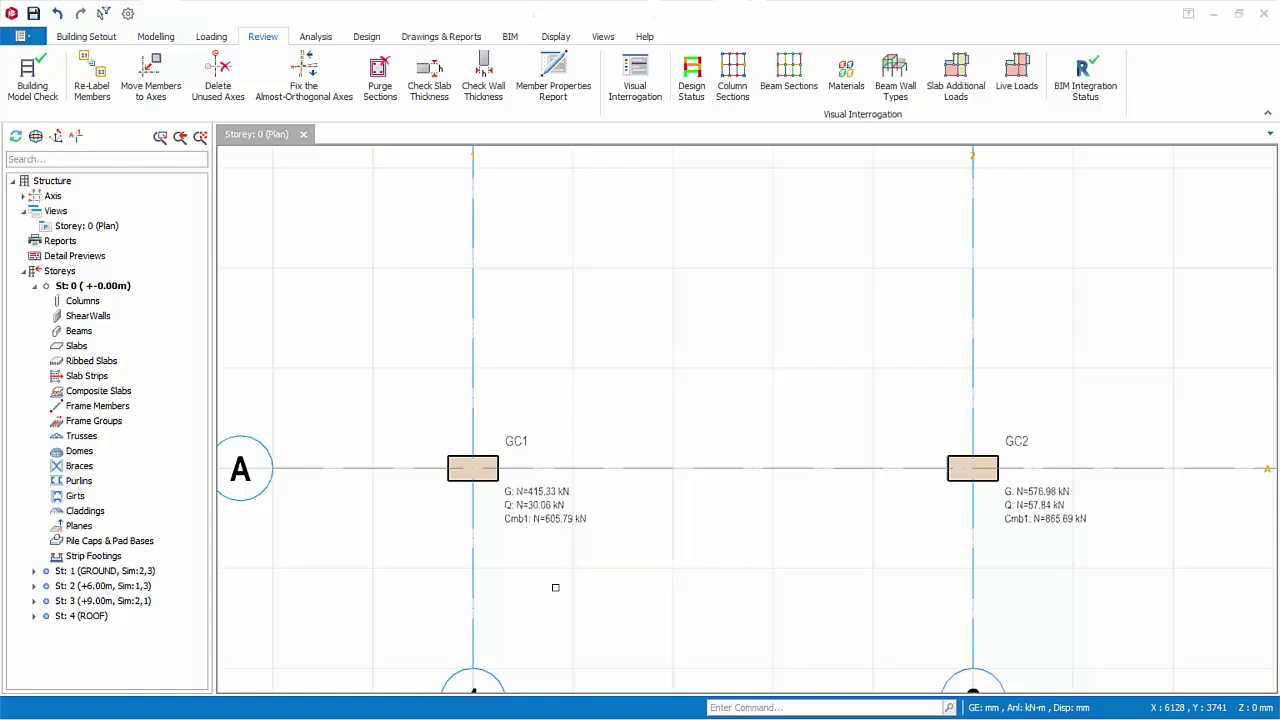
- Insert a pile cap under column GC1, designed as a 1350×1350 mm, 400 mm deep cap on five piles
click(522, 441)
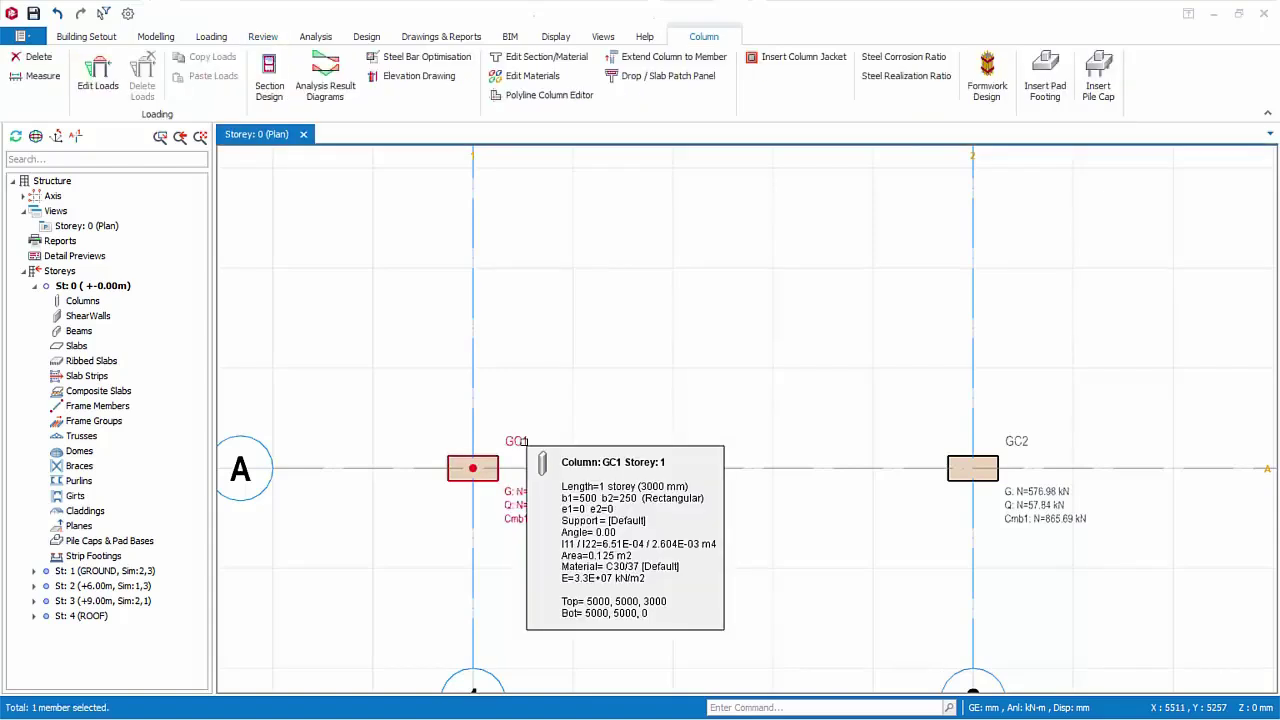
right_click(522, 442)
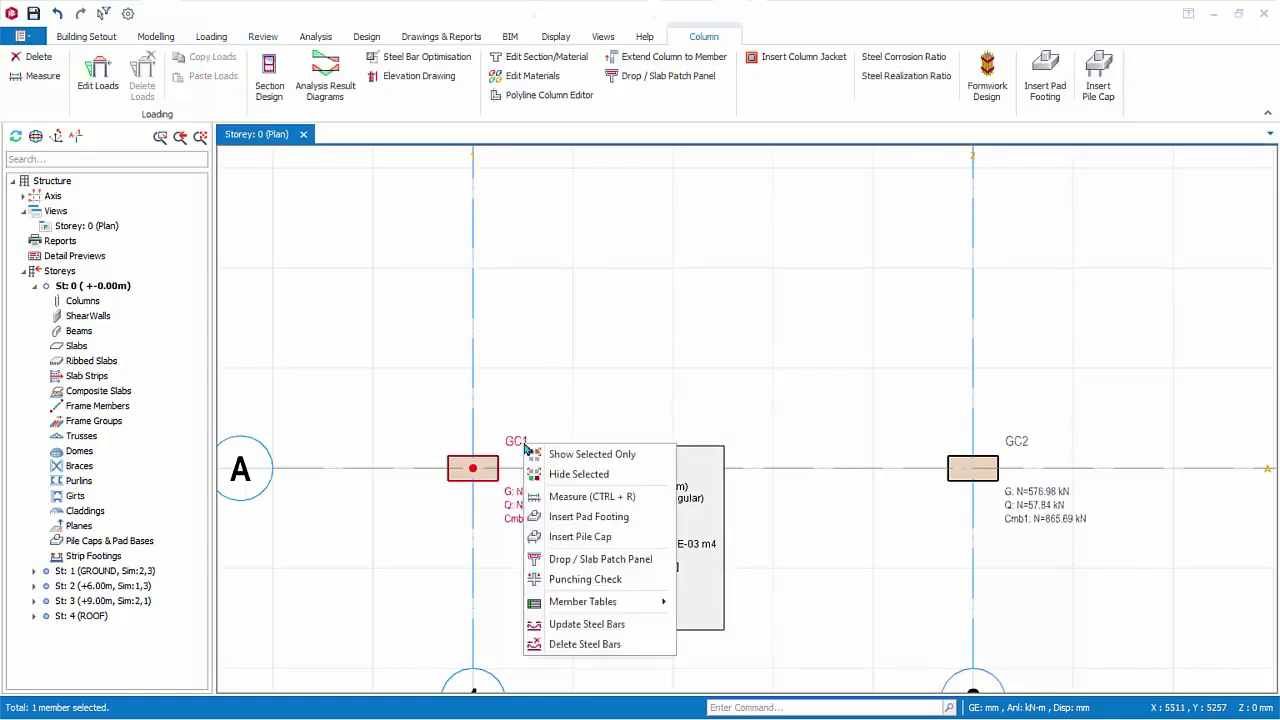
click(551, 537)
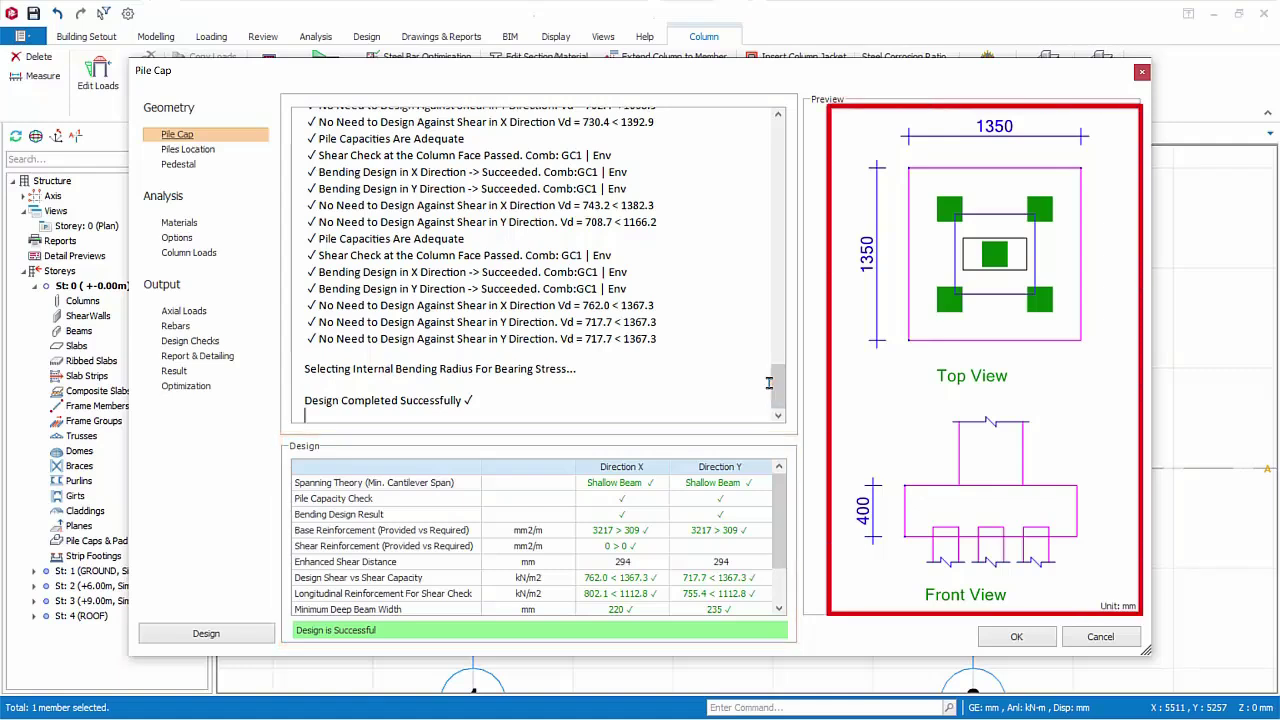
- Trial a 4-pile layout for PC-GC1, then rerun the design back to a passing five-pile 1350 mm cap
click(180, 135)
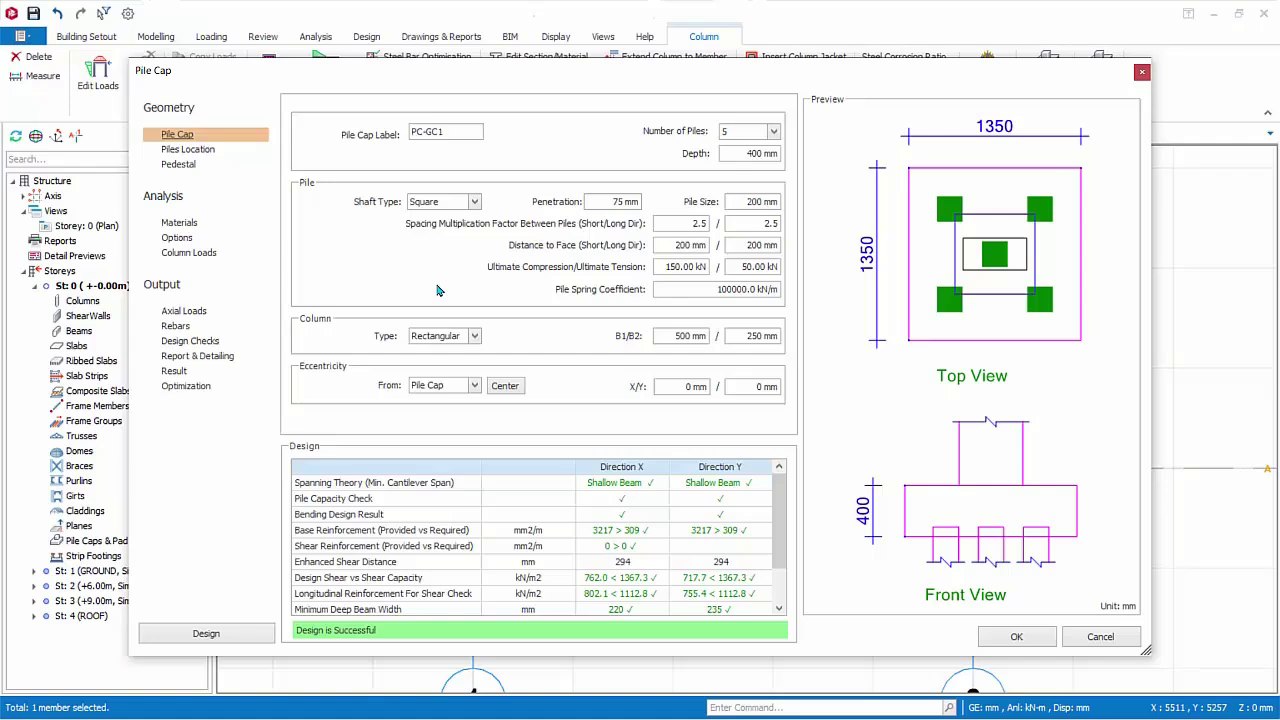
click(775, 133)
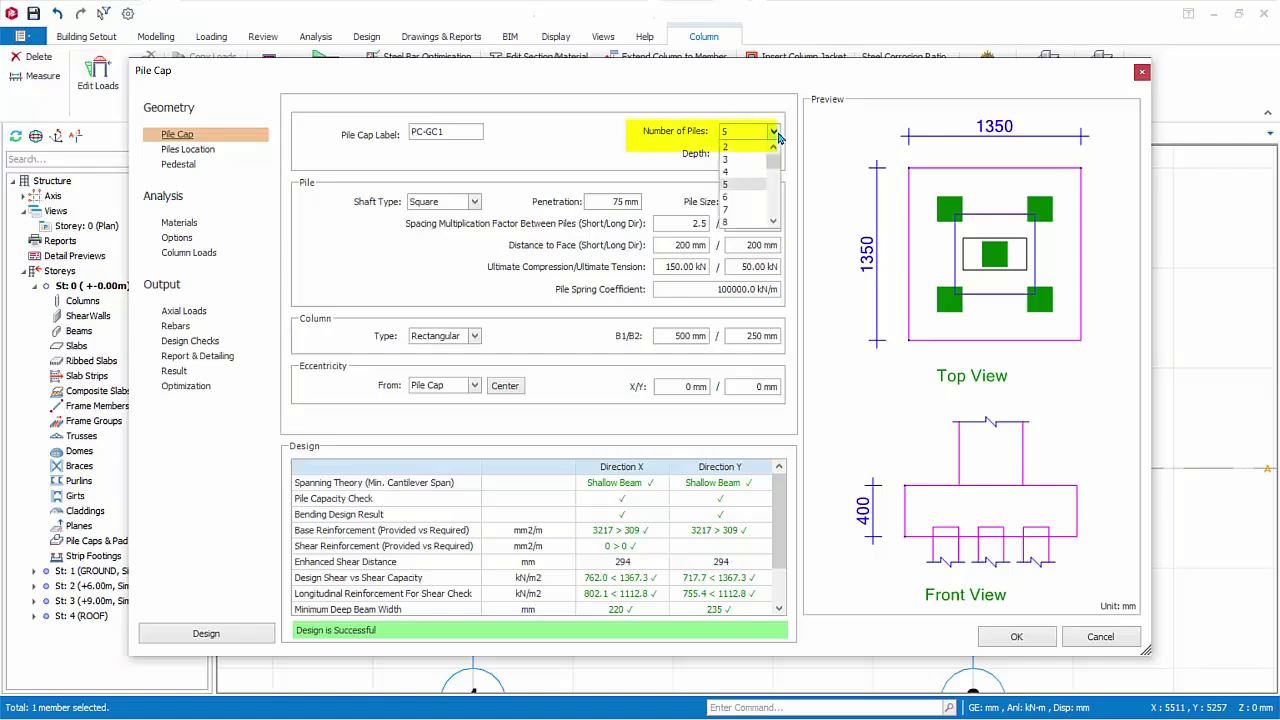
click(726, 172)
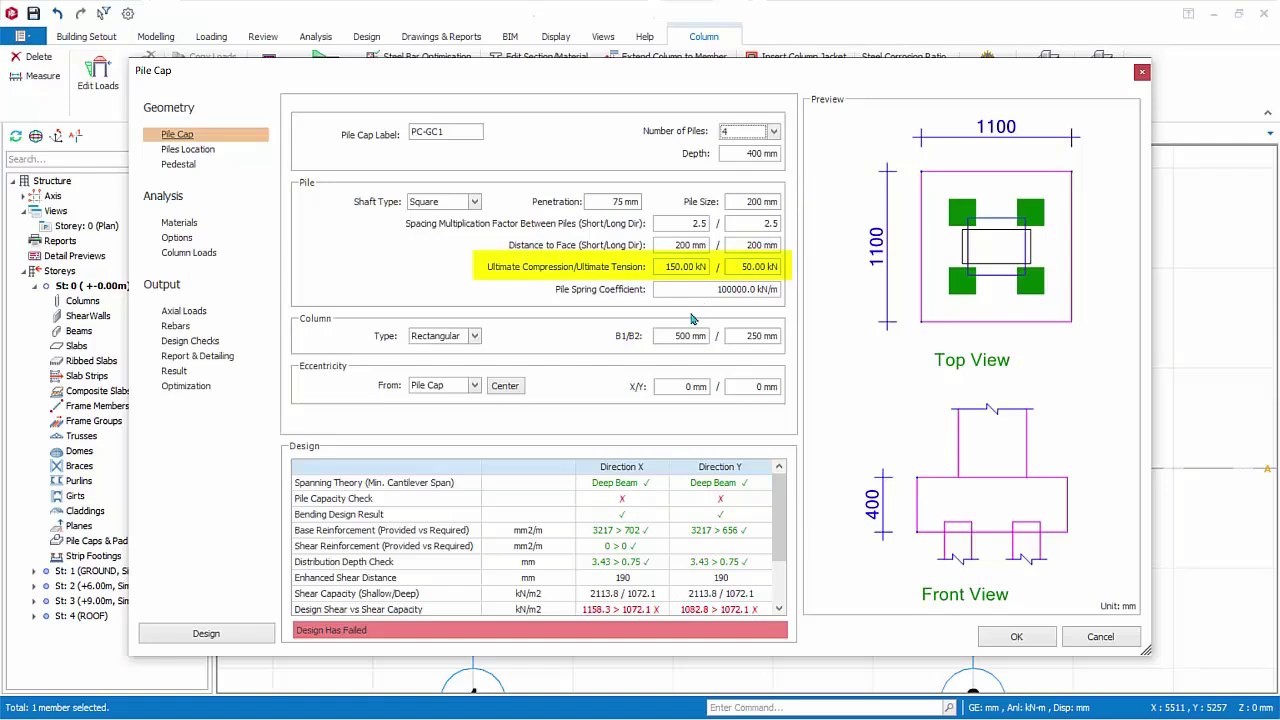
drag(664, 268, 705, 267)
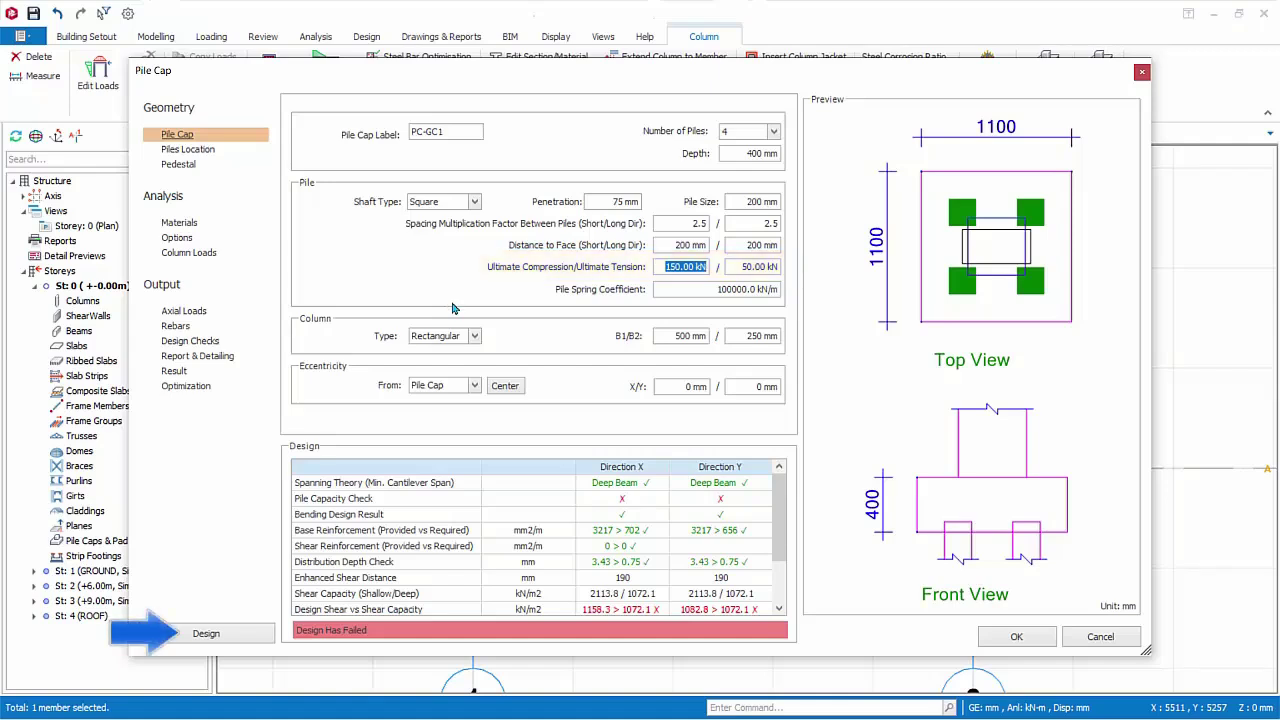
click(215, 636)
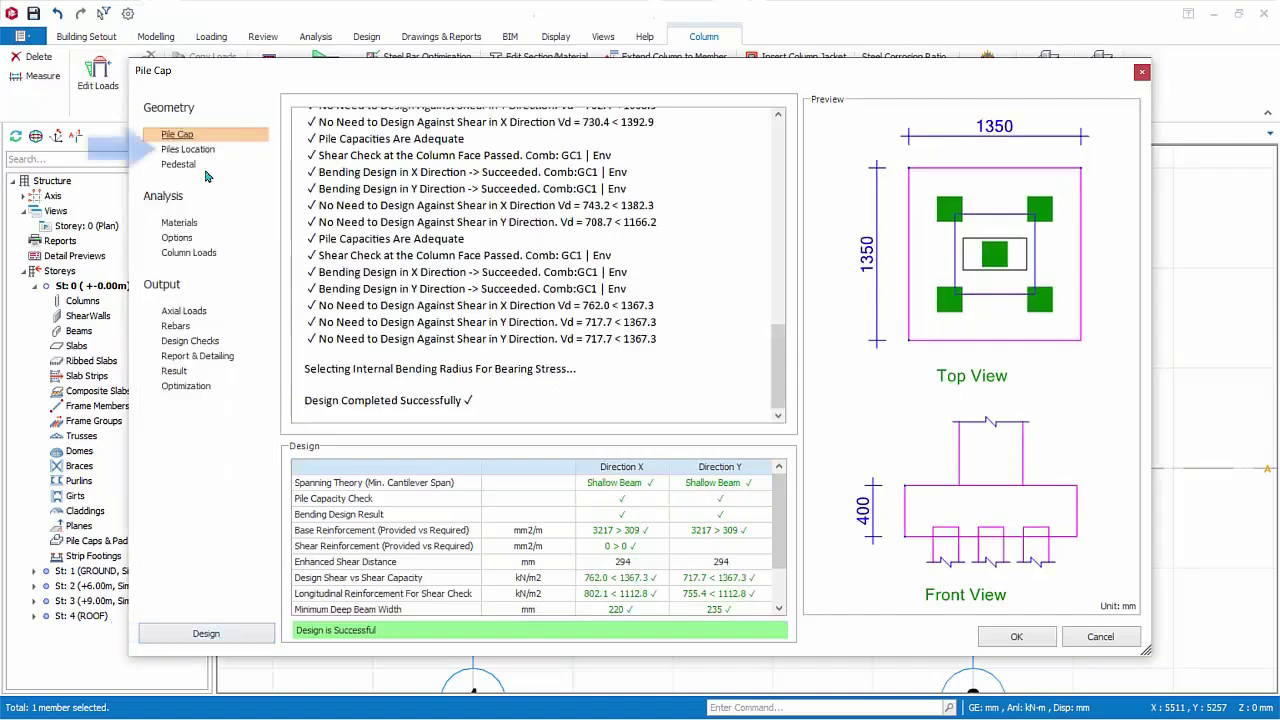
- Try a 100 mm X offset on pile 1 in the Piles Location table, then reset it to 0
click(203, 154)
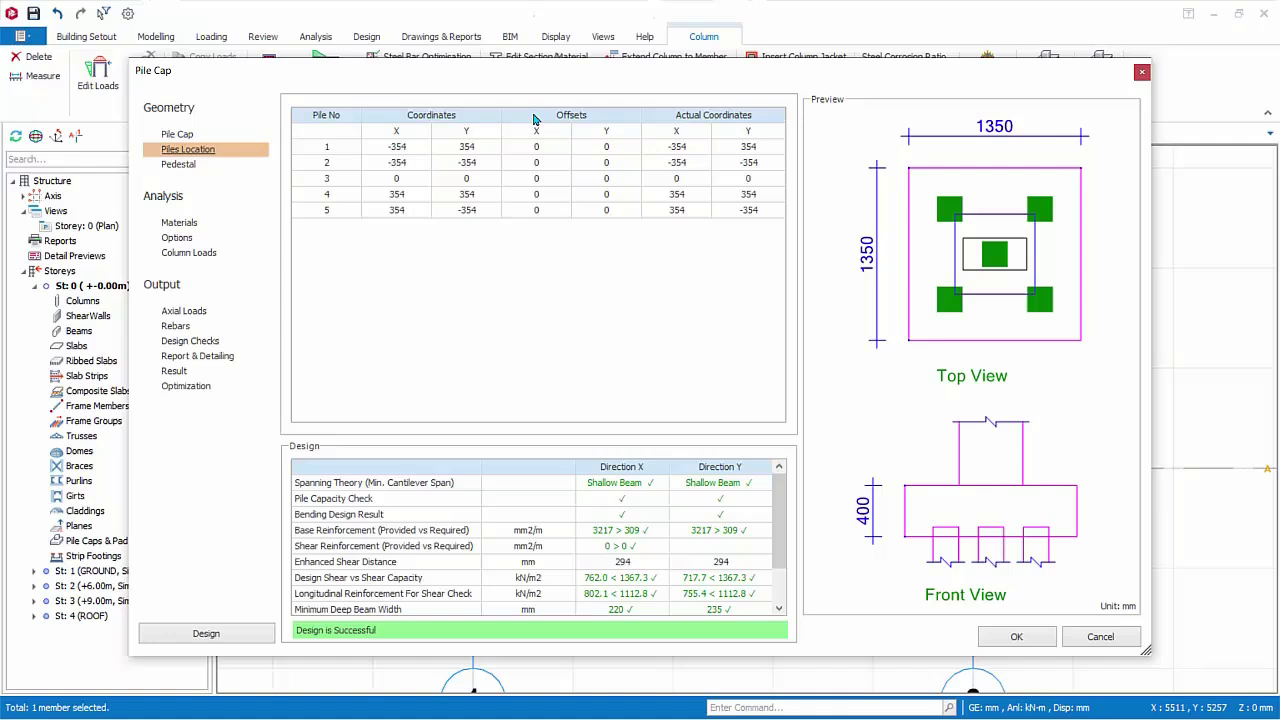
click(536, 147)
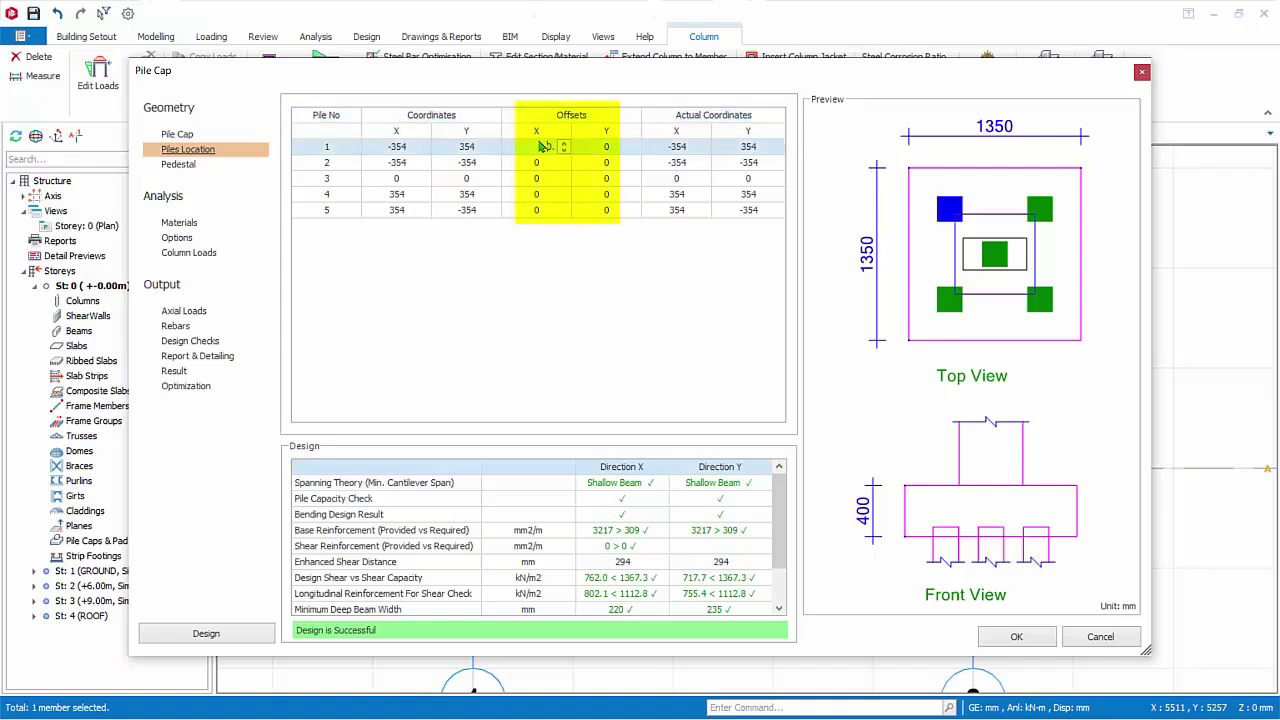
drag(536, 147, 564, 147)
text(100)
key(Return)
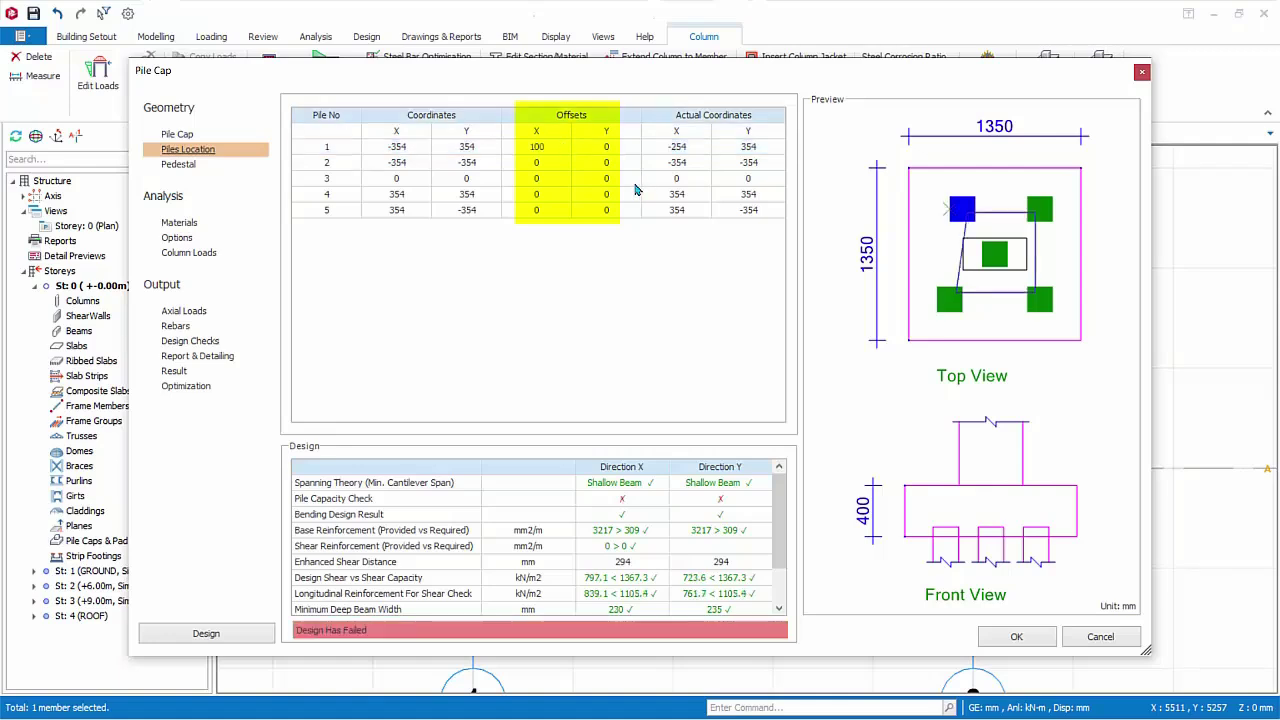
click(547, 147)
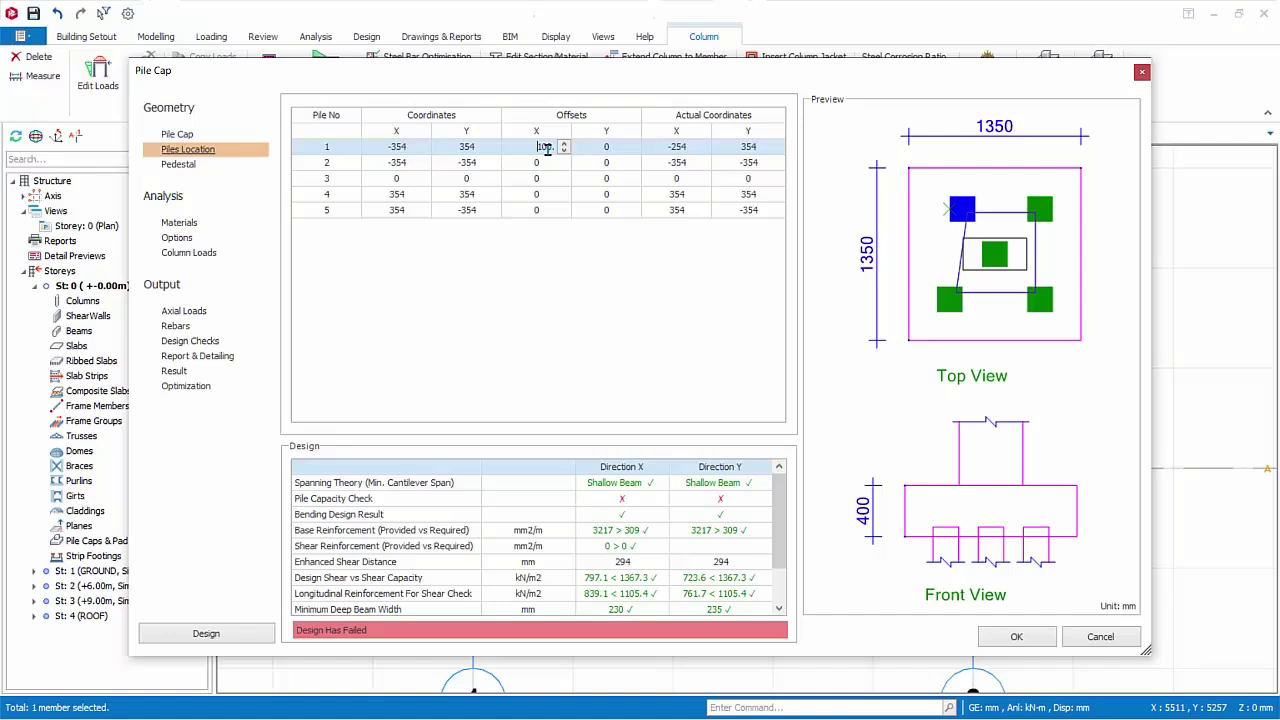
drag(535, 146, 599, 147)
text(0.)
key(Return)
click(177, 164)
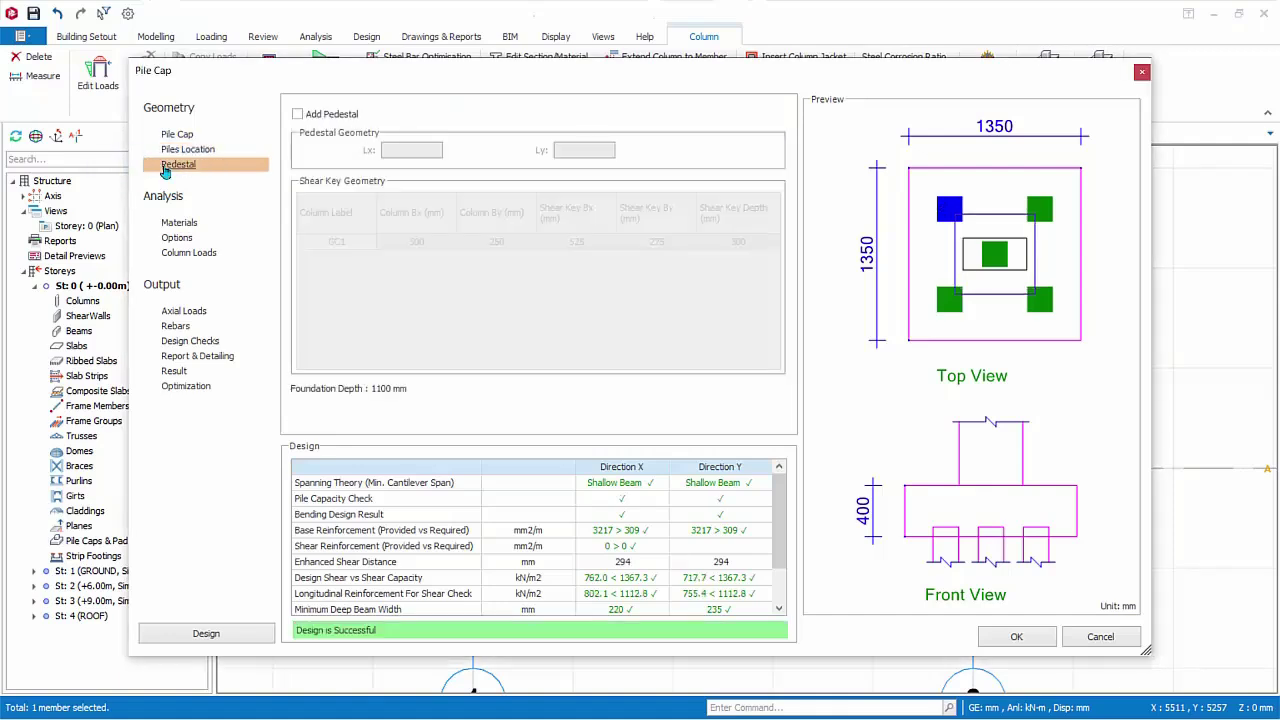
- Preview an 800 × 550 mm pedestal, then remove it so the cap has none
click(299, 115)
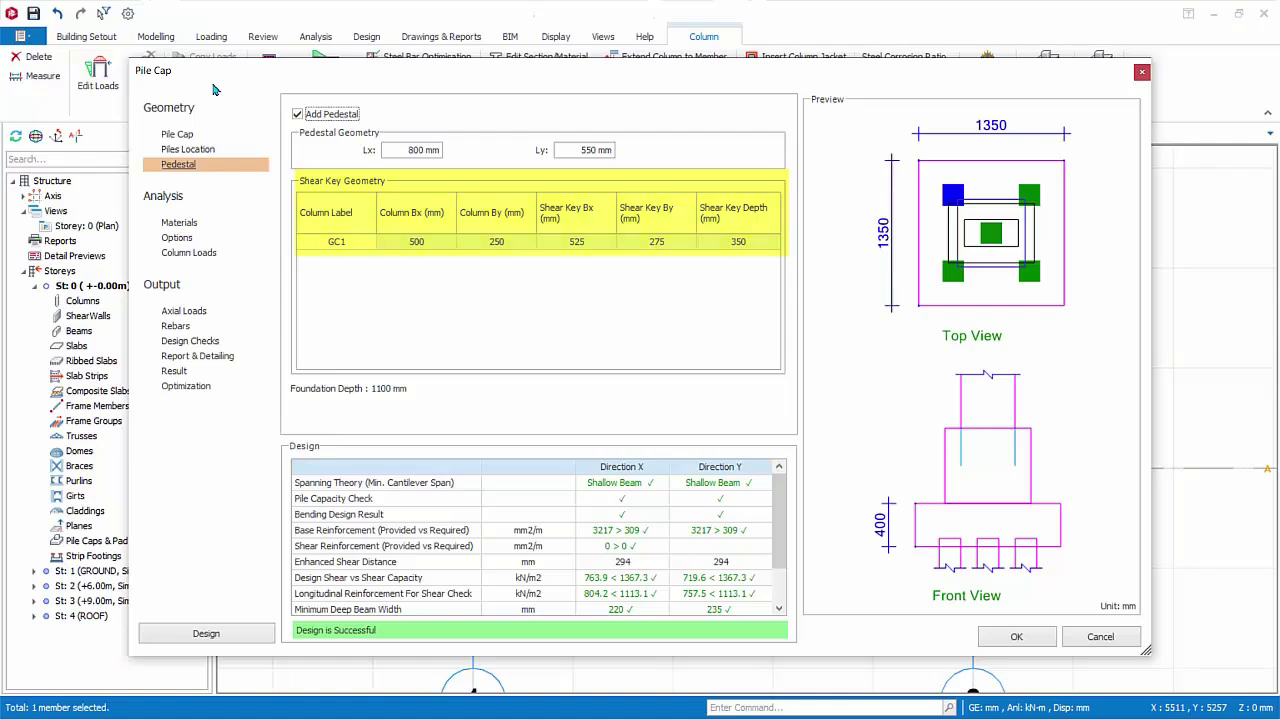
click(297, 114)
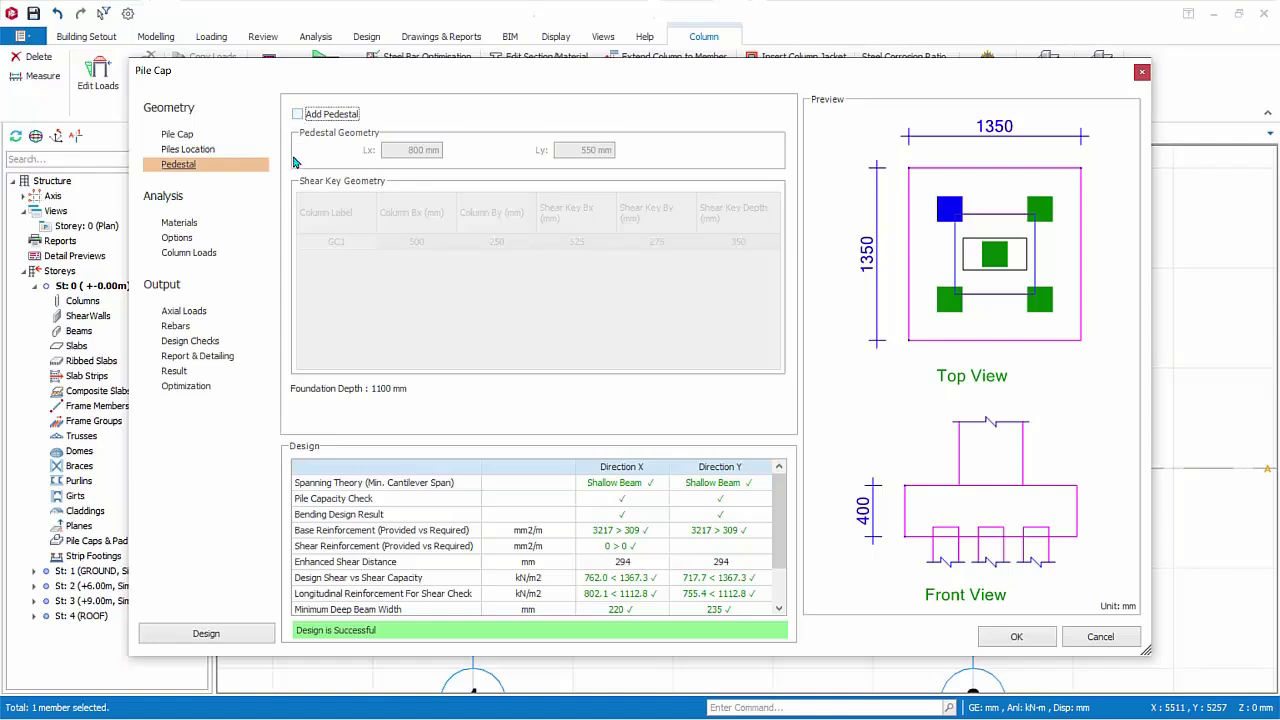
click(180, 222)
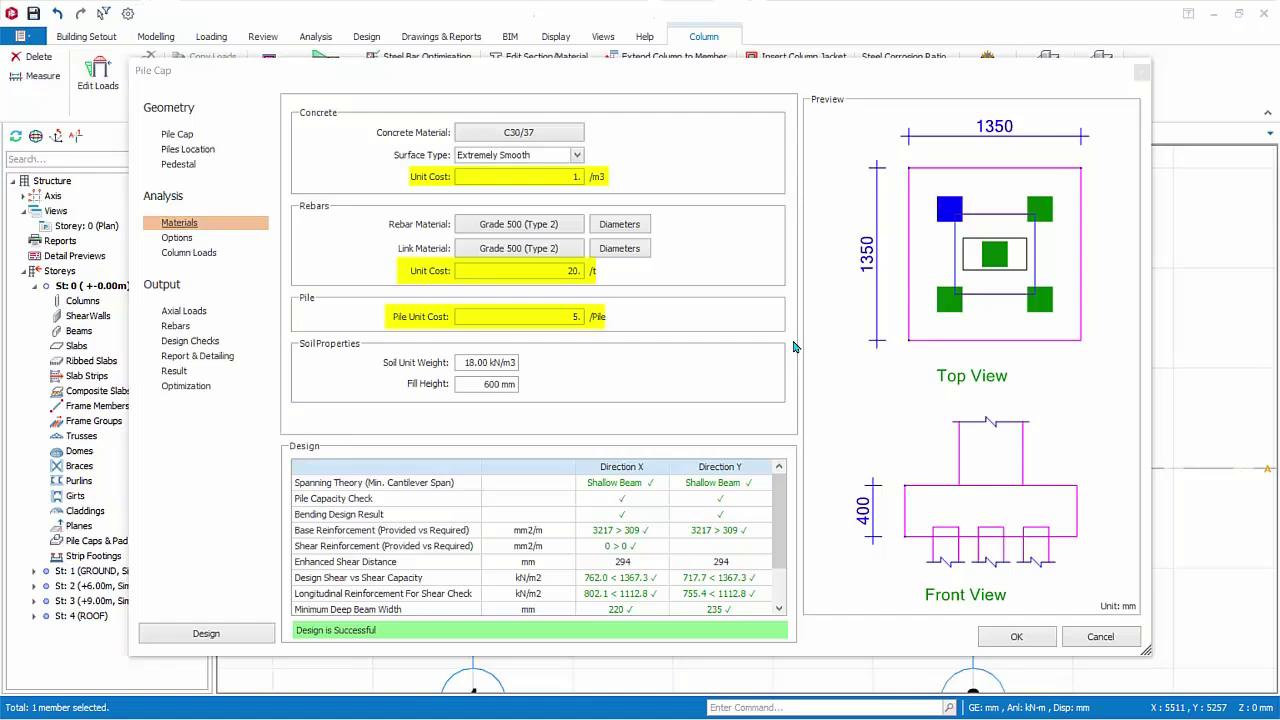
- Show the pile cap Options page: cantilever base moment method, CIRIA deep moment, 400–1200 mm depth
click(172, 238)
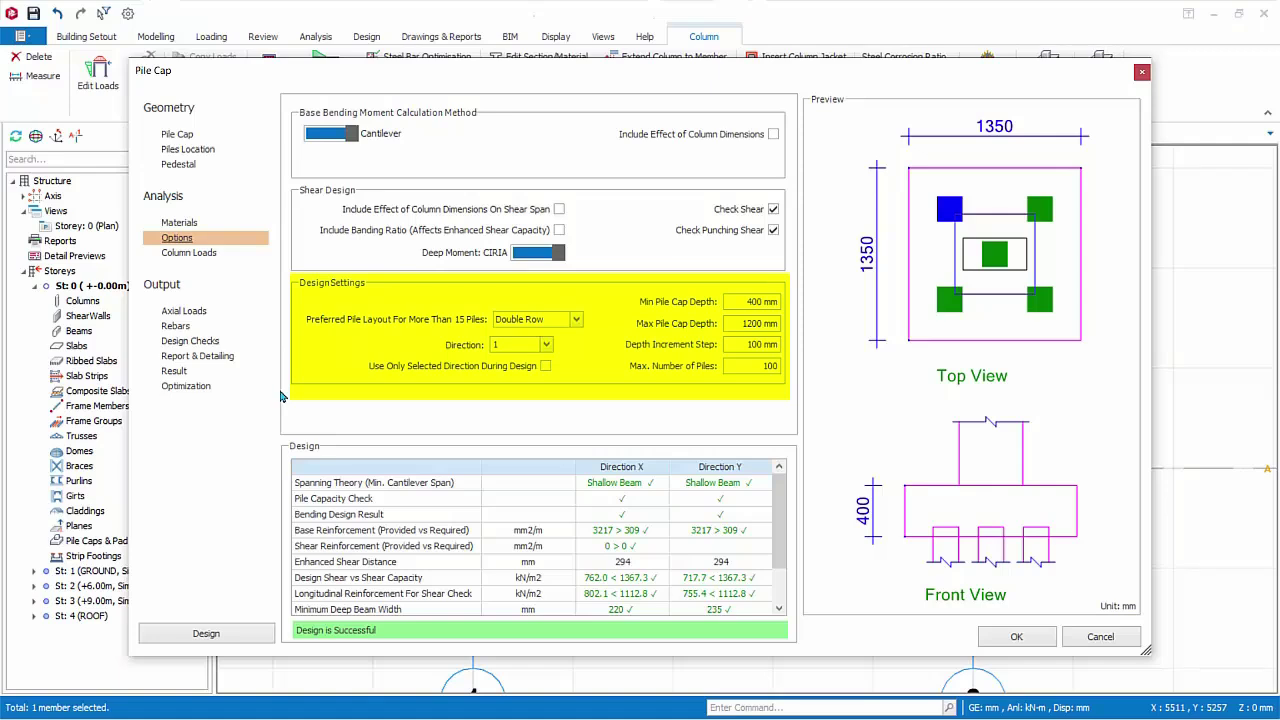
- Switch the column loading between All Combinations, Envelope and User Defined
click(178, 253)
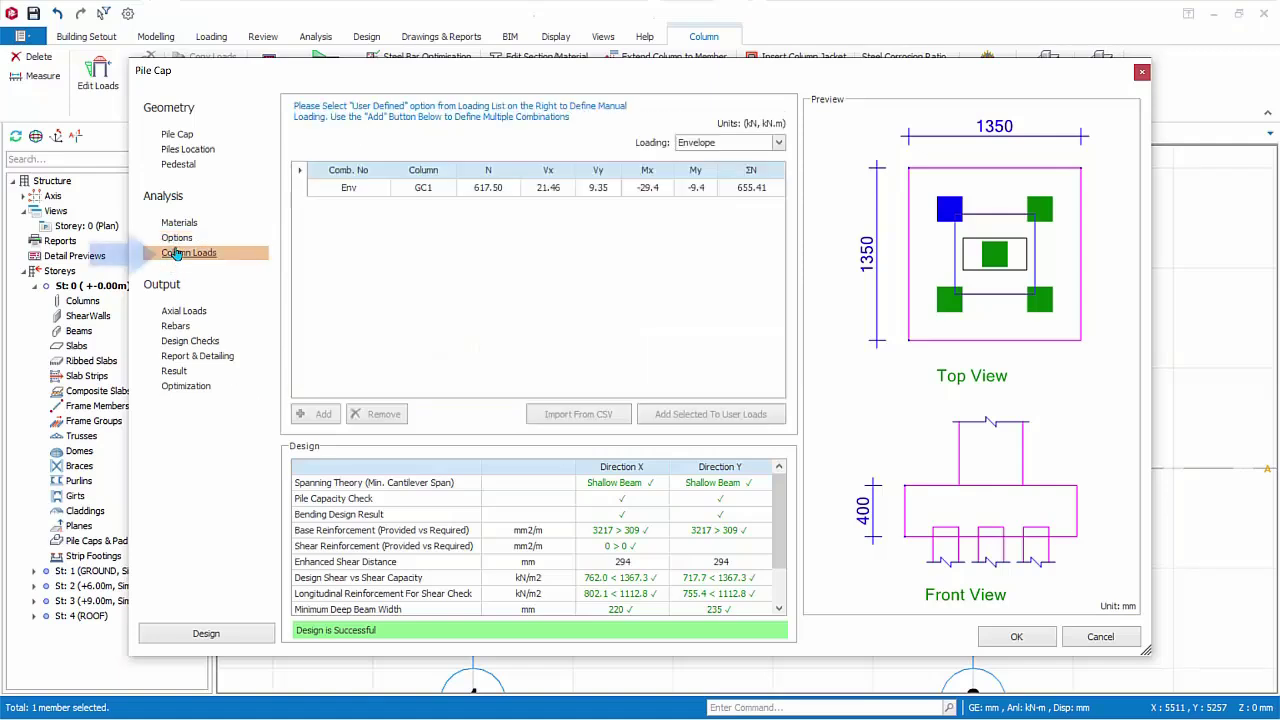
click(779, 143)
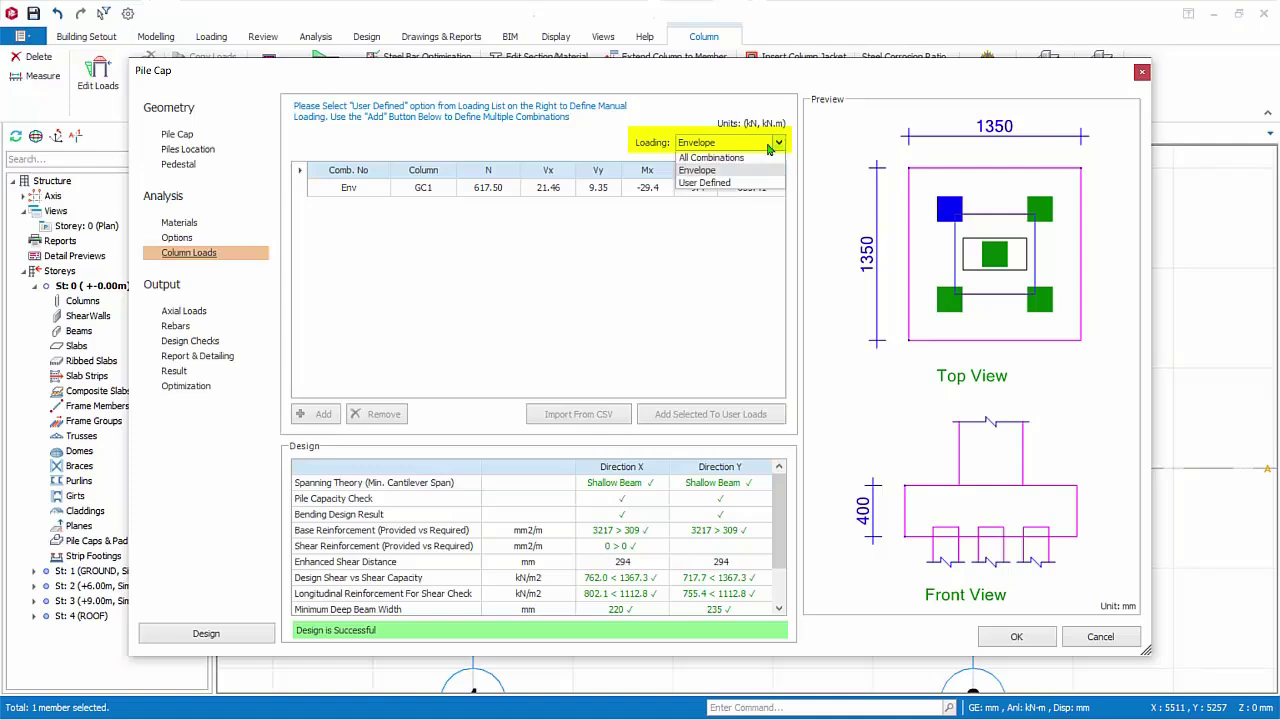
click(745, 158)
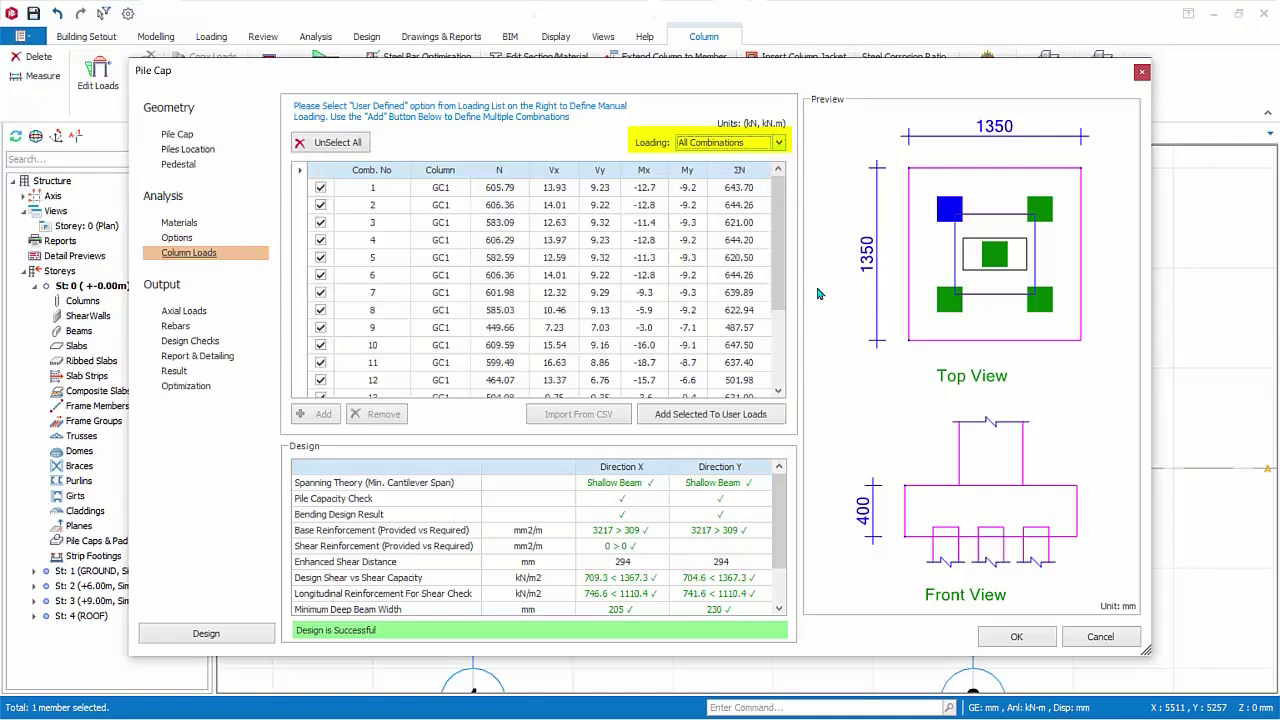
click(779, 145)
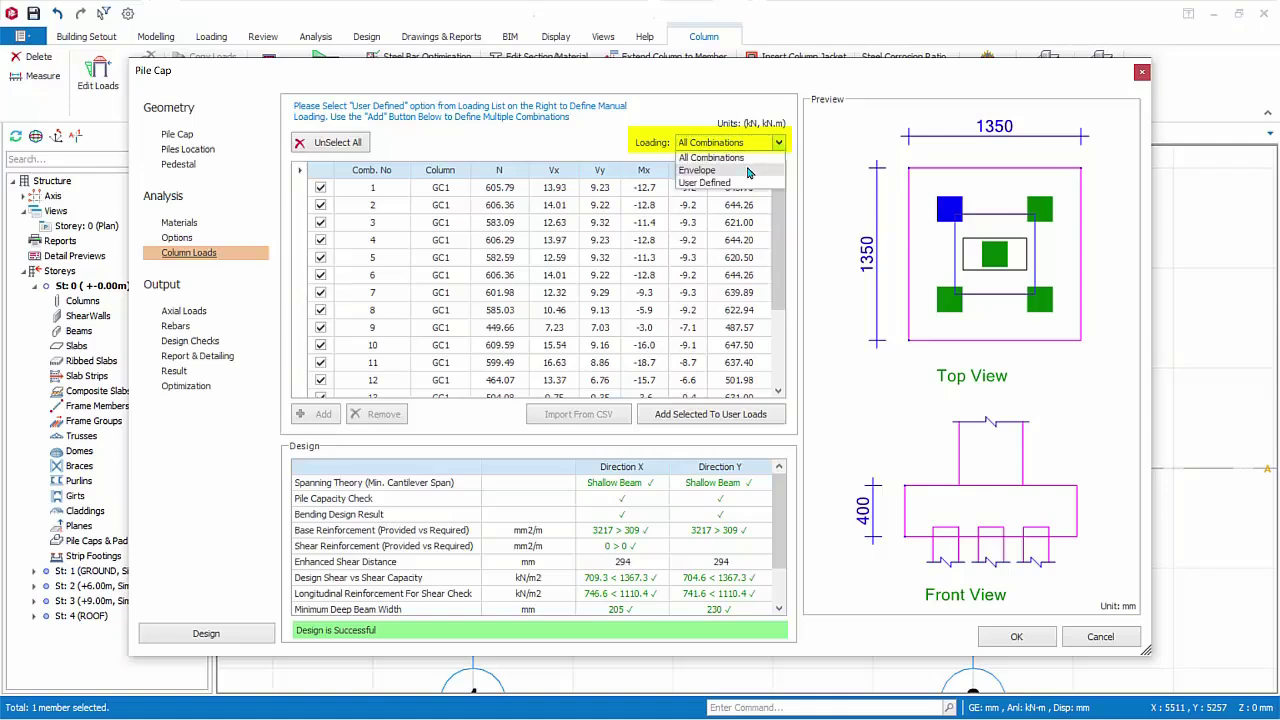
click(765, 166)
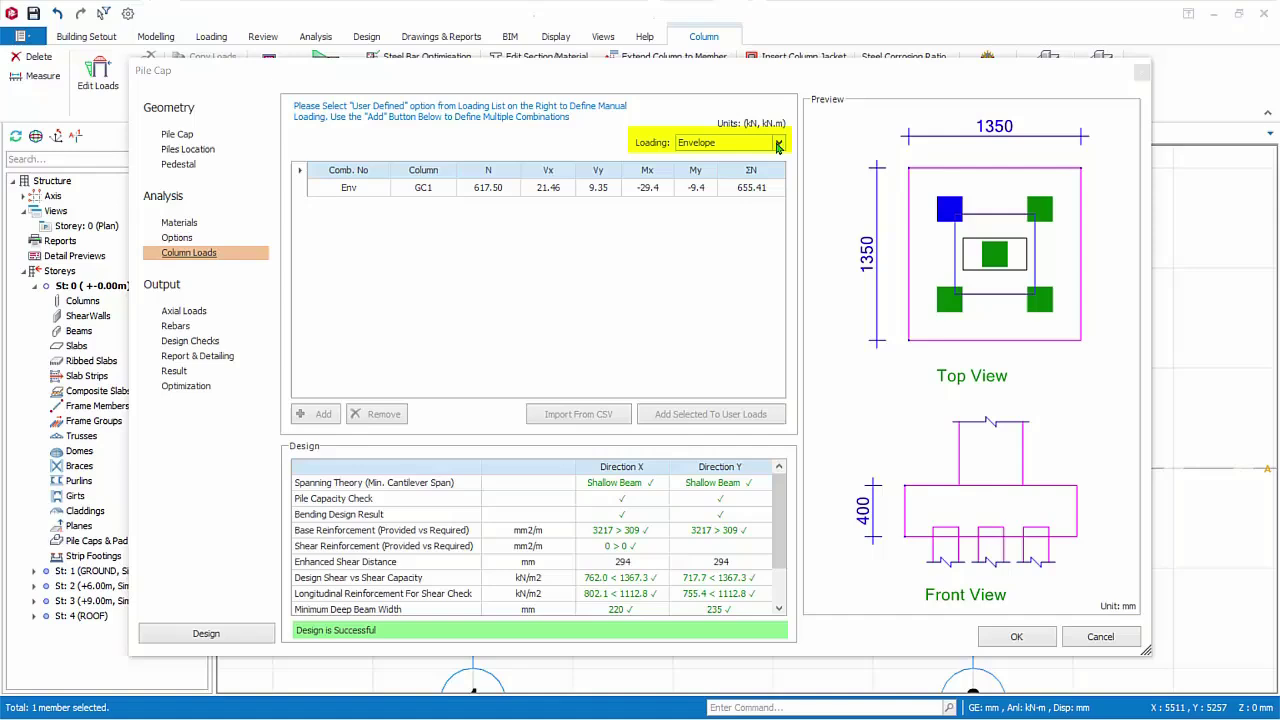
click(779, 145)
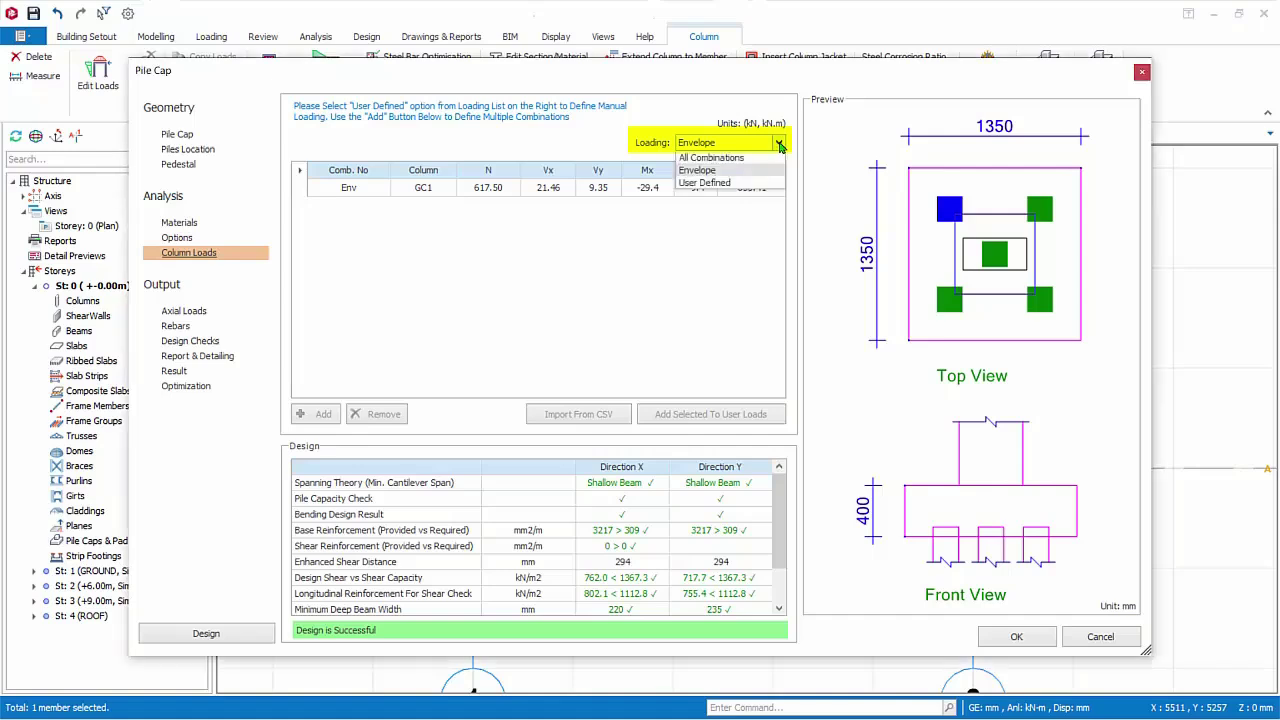
click(722, 185)
- Set the Env row's axial load N to 700 and try importing loads from CSV
click(548, 192)
text(70)
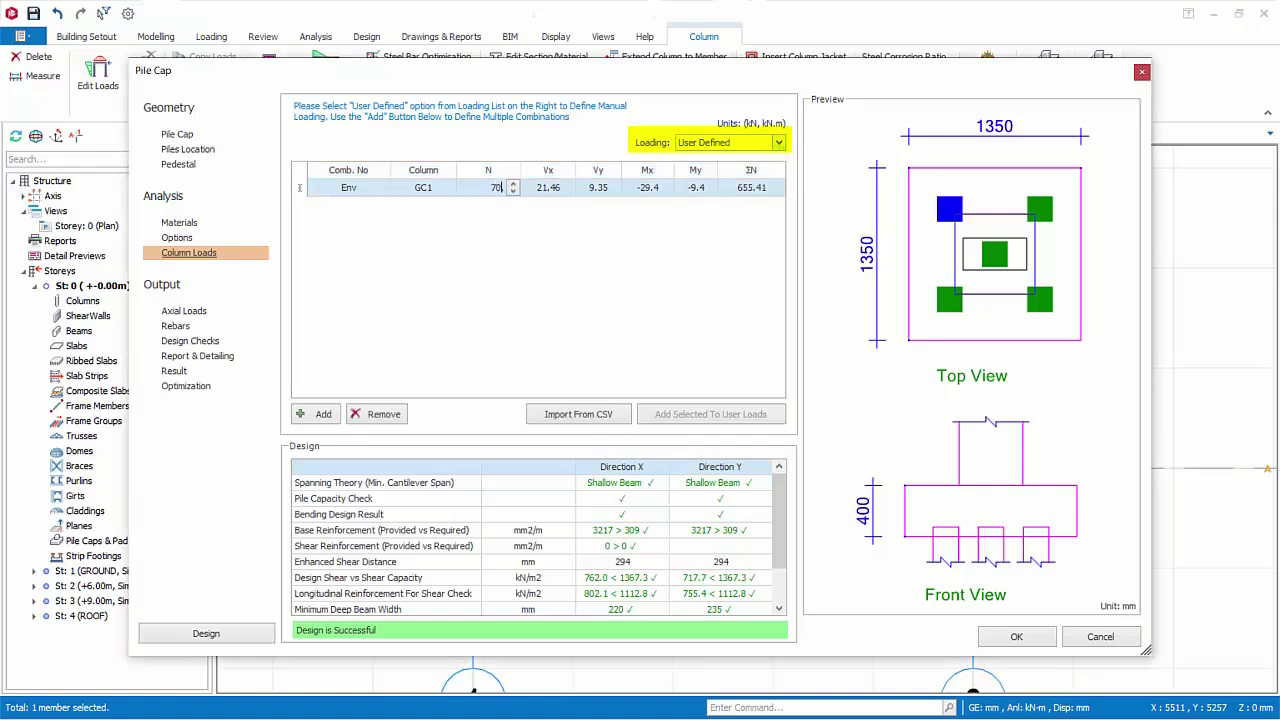
text(0.)
key(Return)
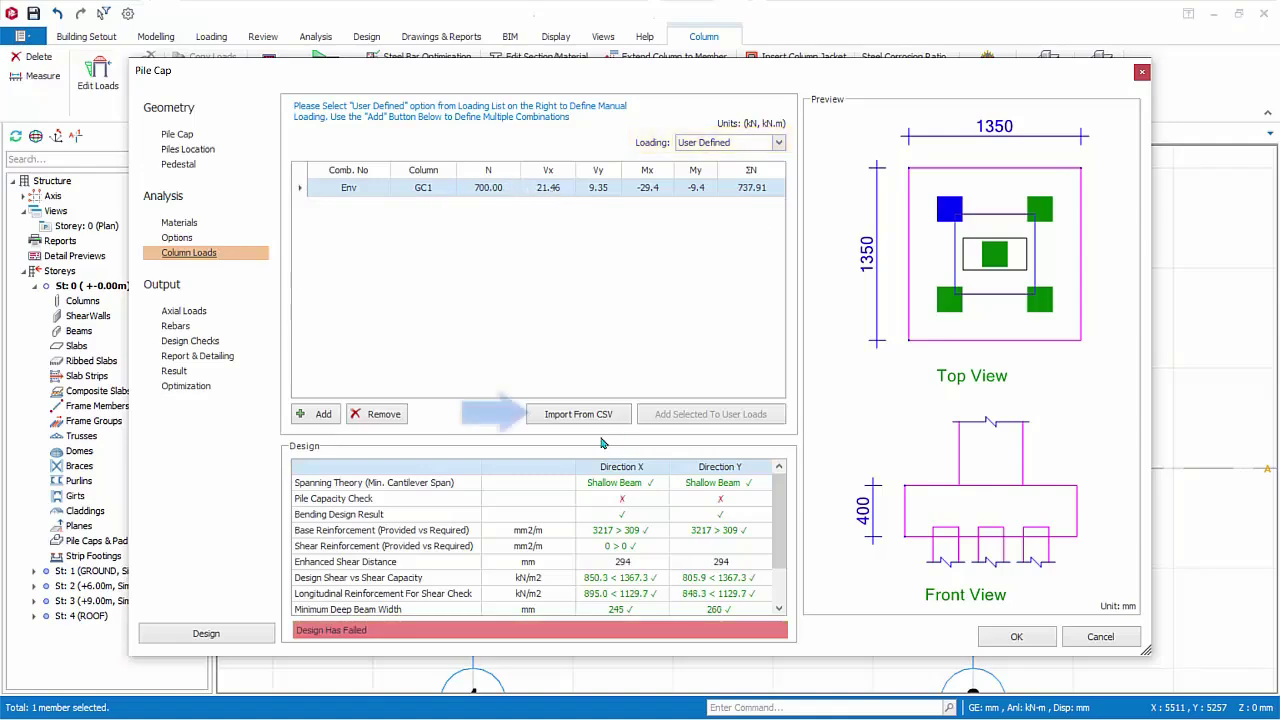
click(560, 416)
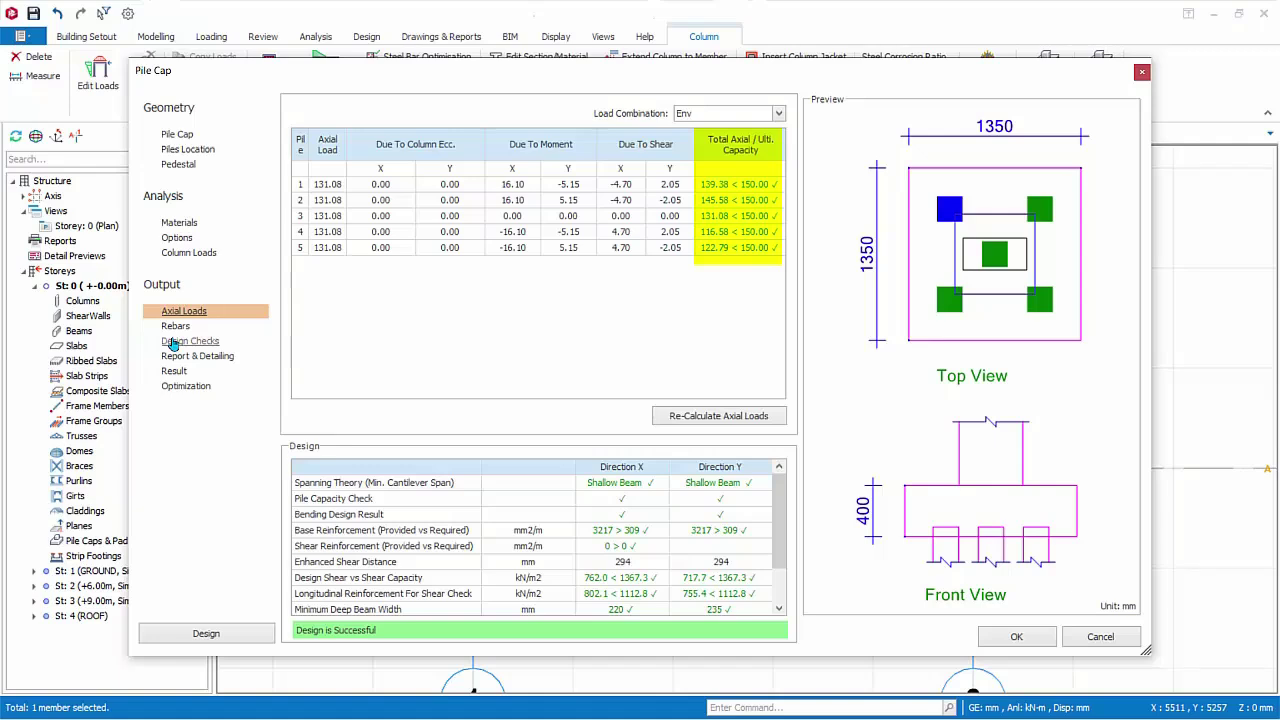
- Confirm the Base (X) rebars stay 32 mm at 250 spacing, then view Design Checks
click(177, 326)
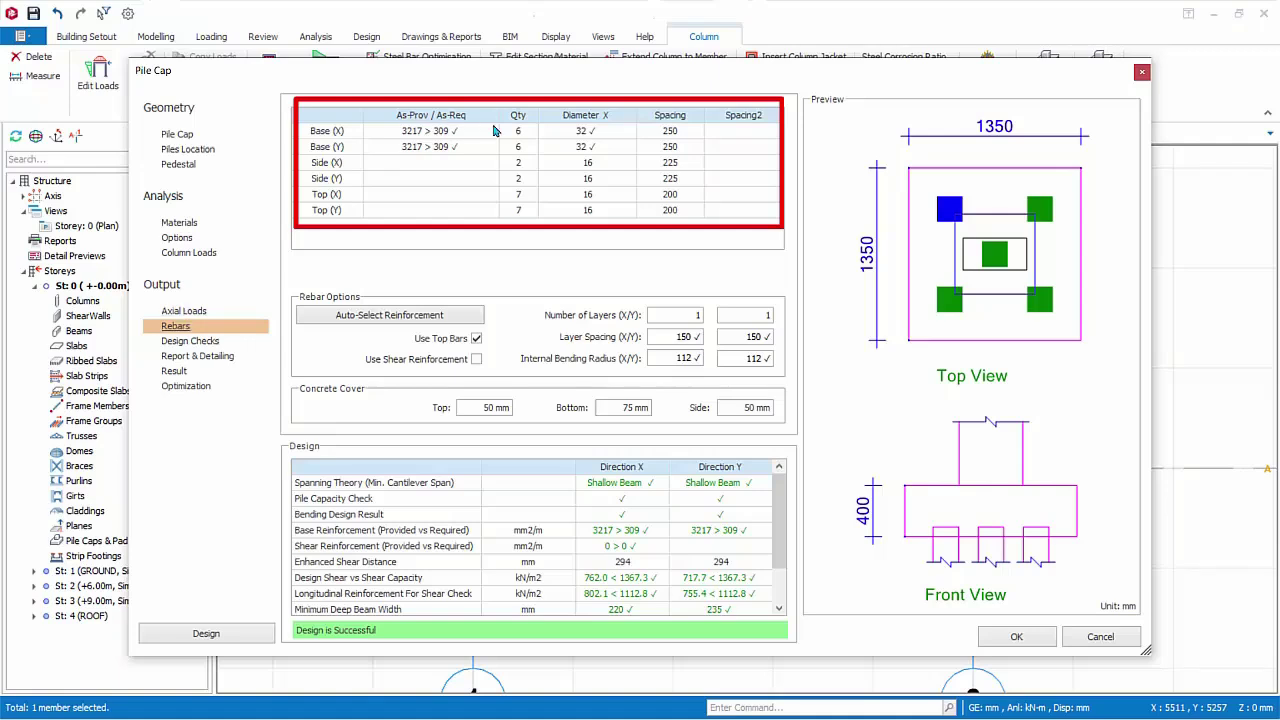
click(598, 135)
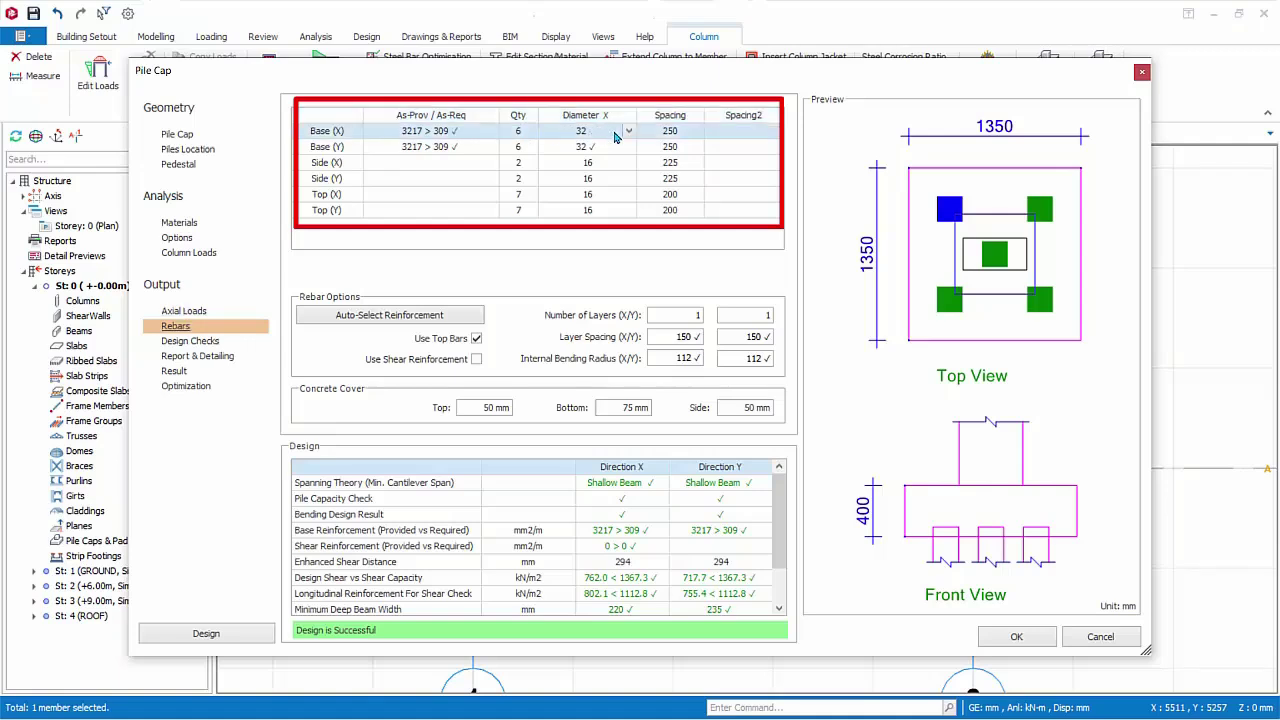
click(627, 132)
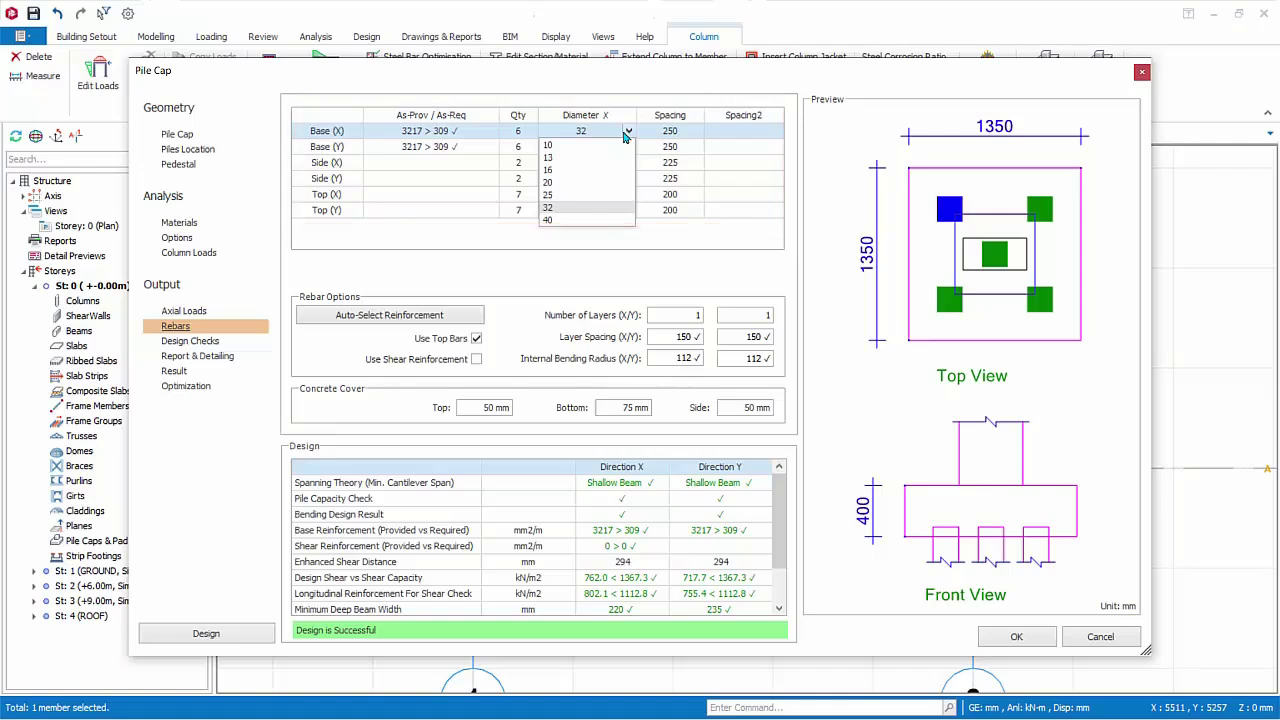
click(627, 132)
click(682, 132)
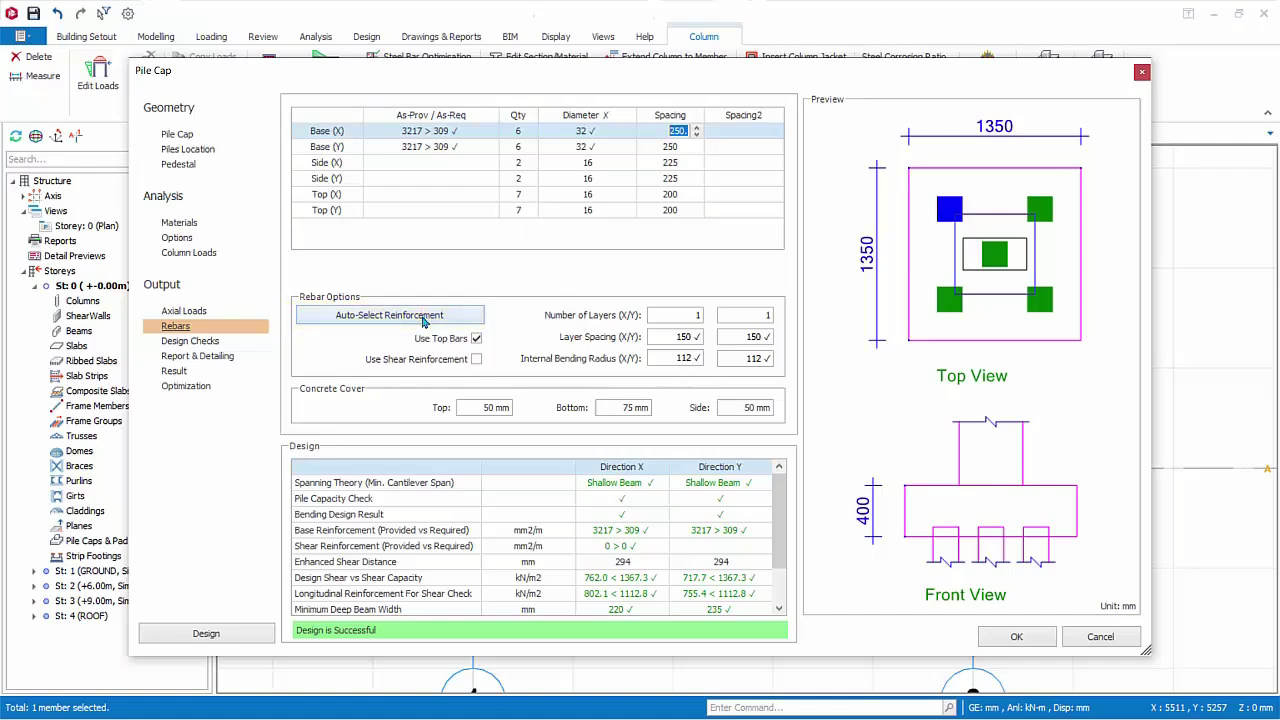
click(205, 341)
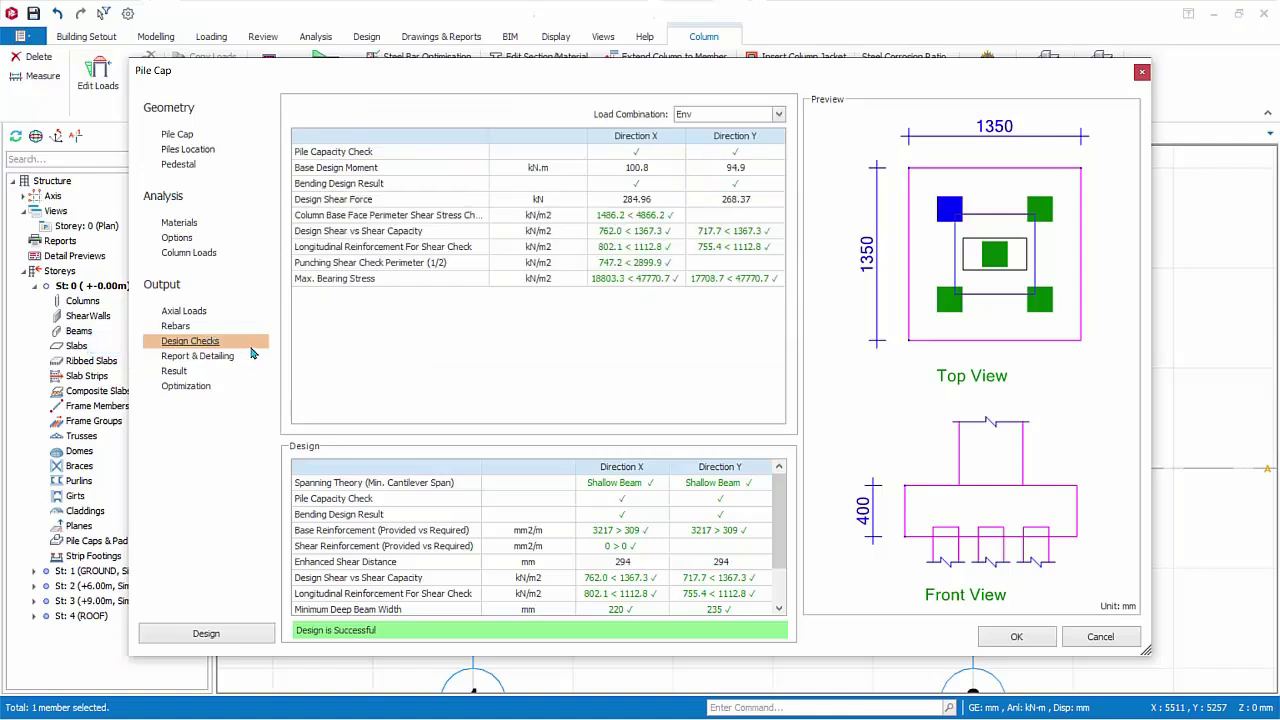
- Generate and scroll through the PC-GC1 design report, then view Result and Optimization
click(227, 358)
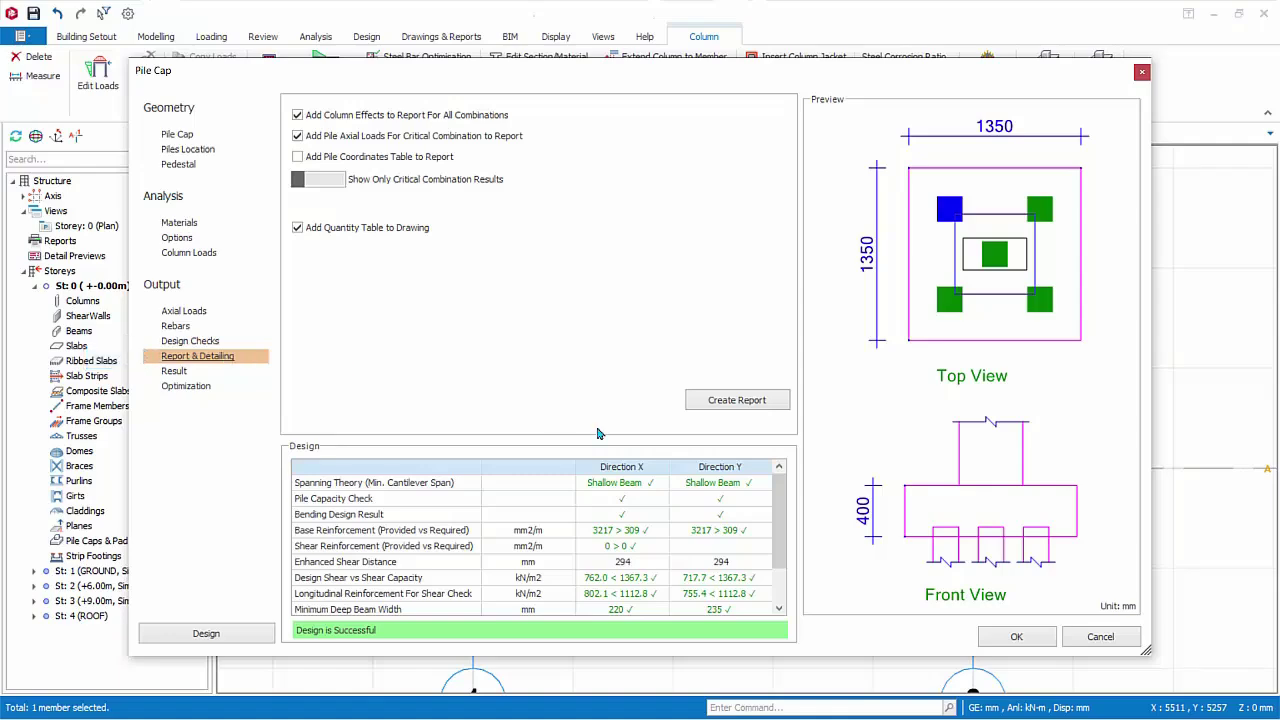
click(722, 402)
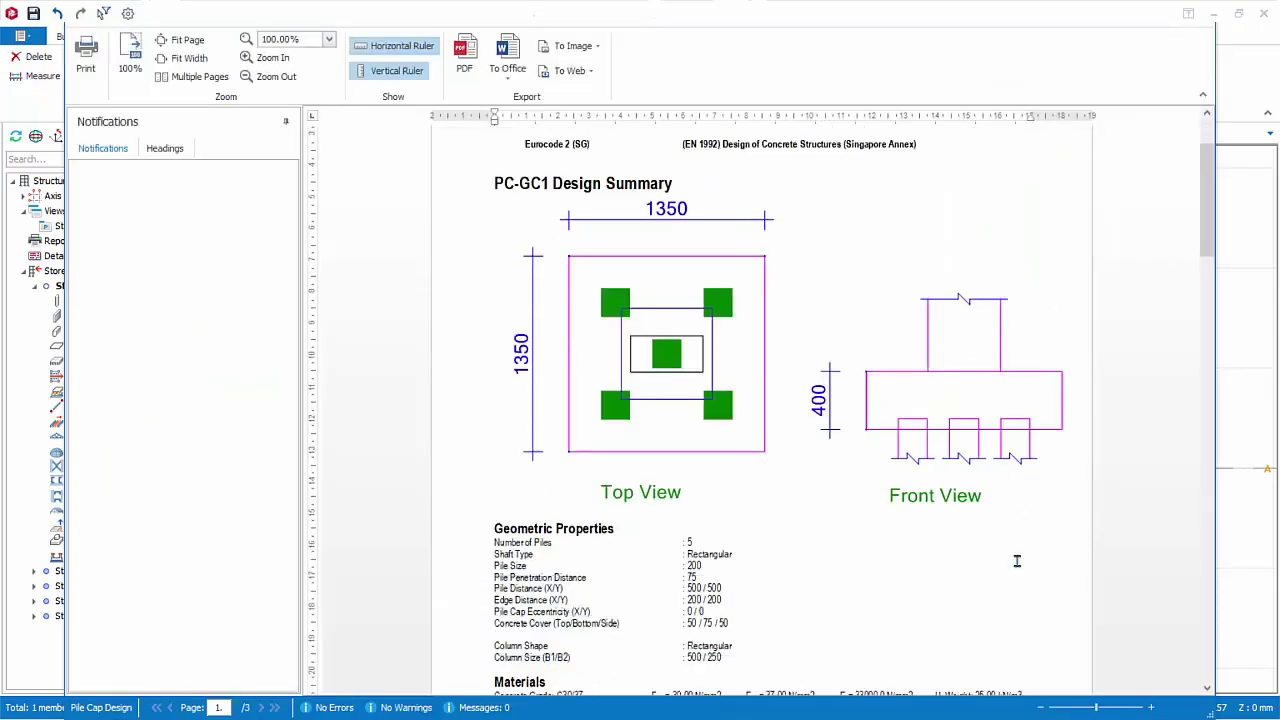
scroll(1014, 564, down, 3)
scroll(1014, 564, down, 8)
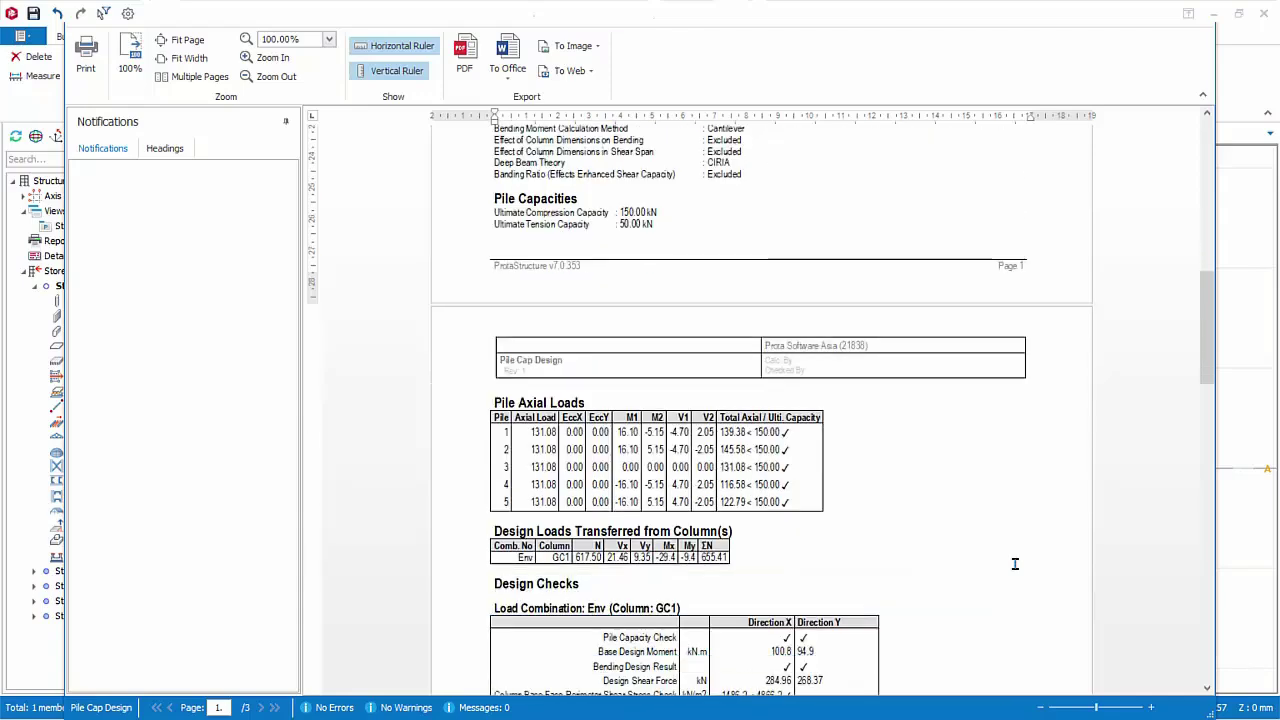
click(1201, 26)
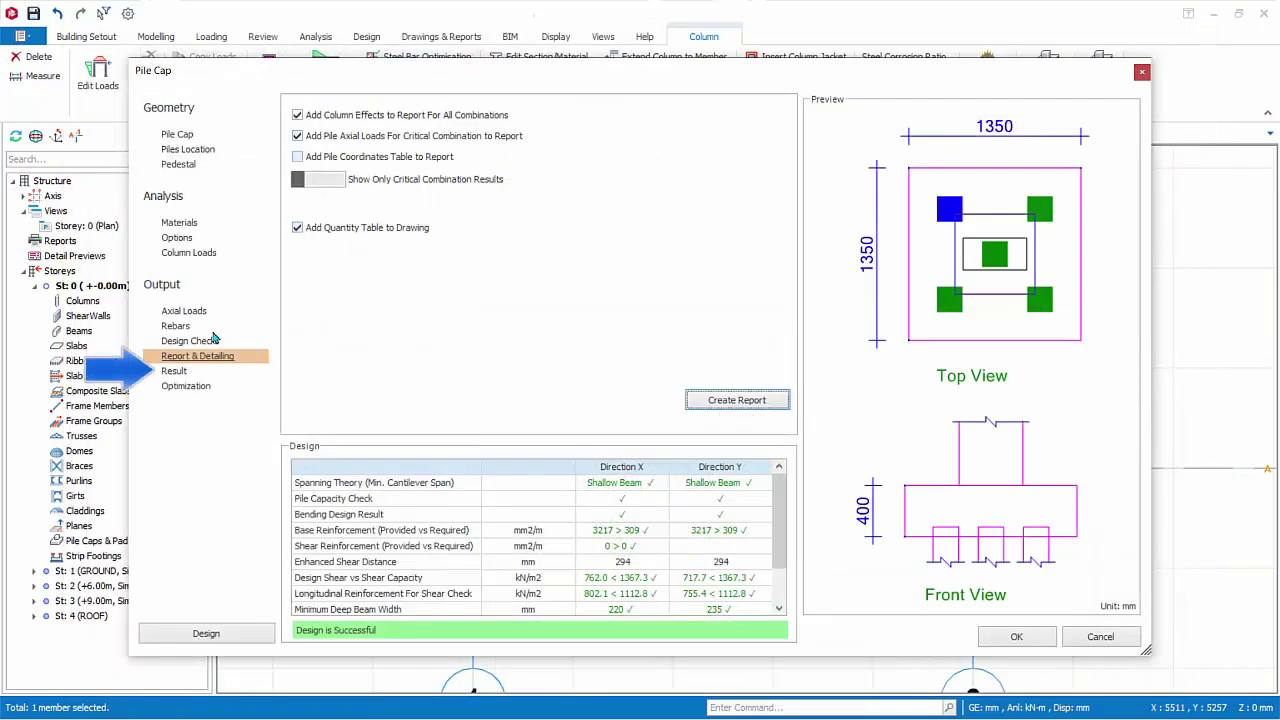
click(172, 371)
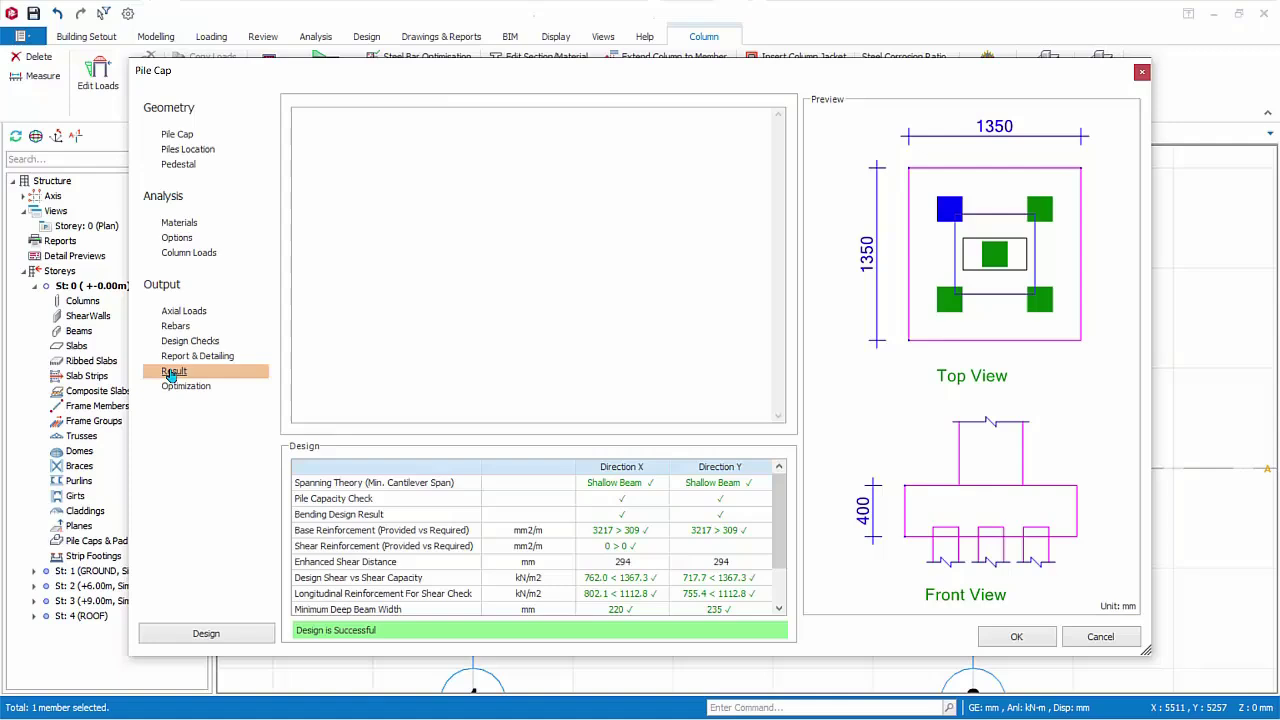
click(176, 390)
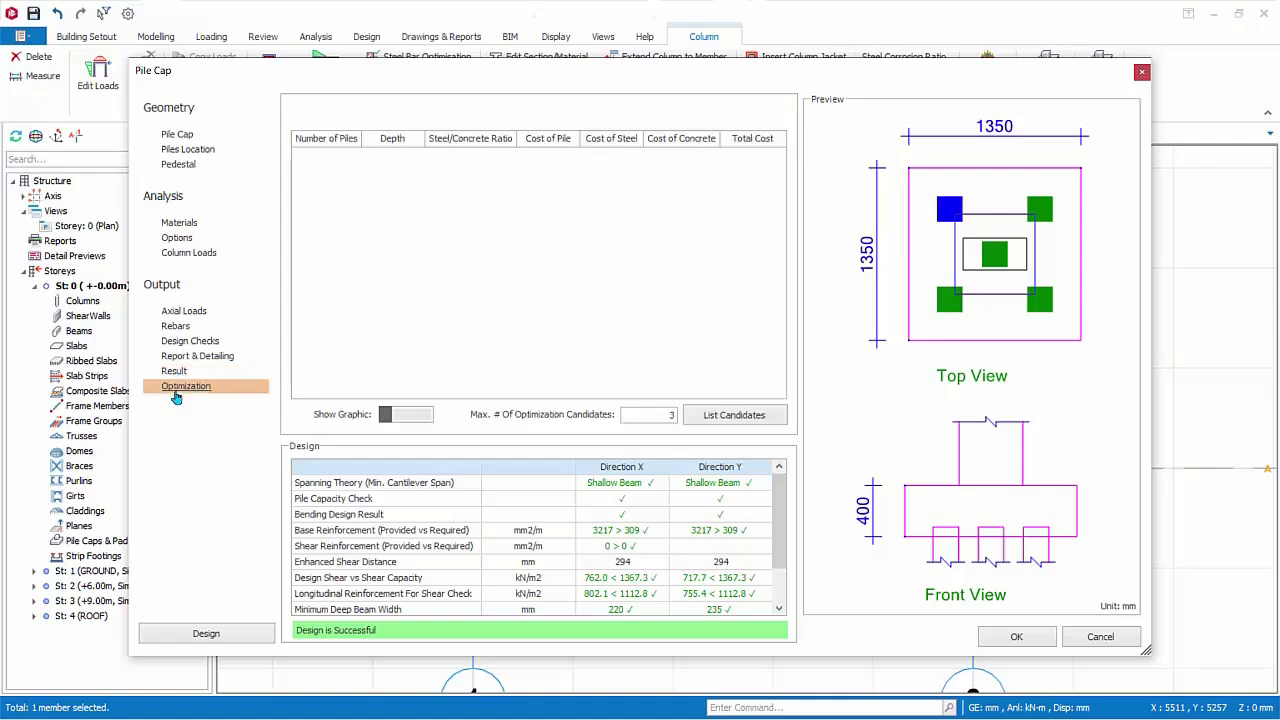
- Adopt the 5-pile, 500 mm deep candidate, redesign PC-GC1 and accept it onto the plan
click(732, 416)
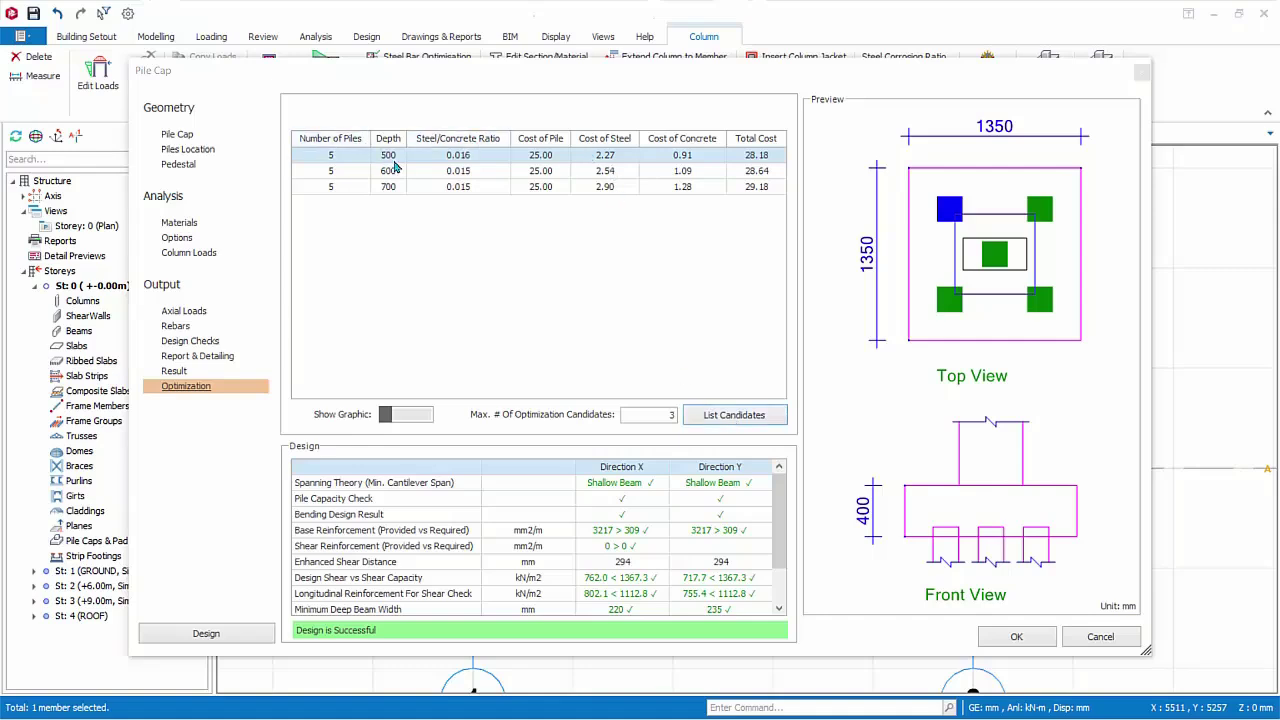
double_click(390, 162)
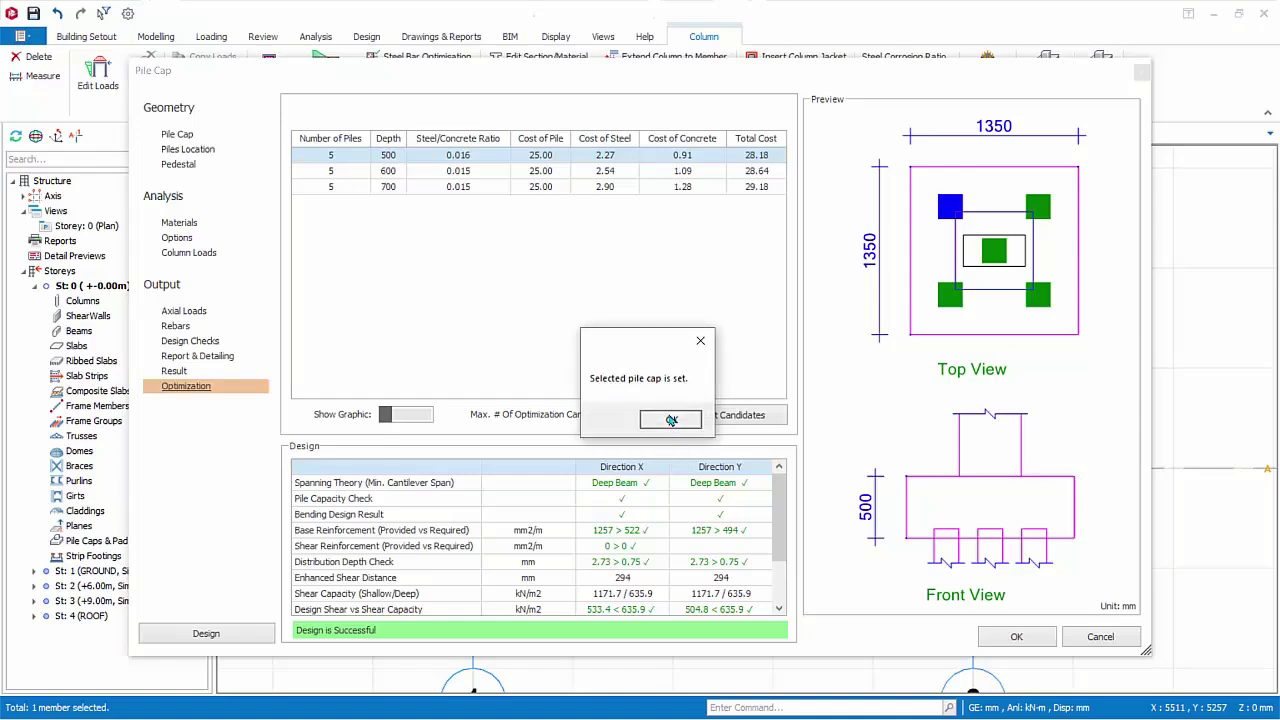
click(669, 416)
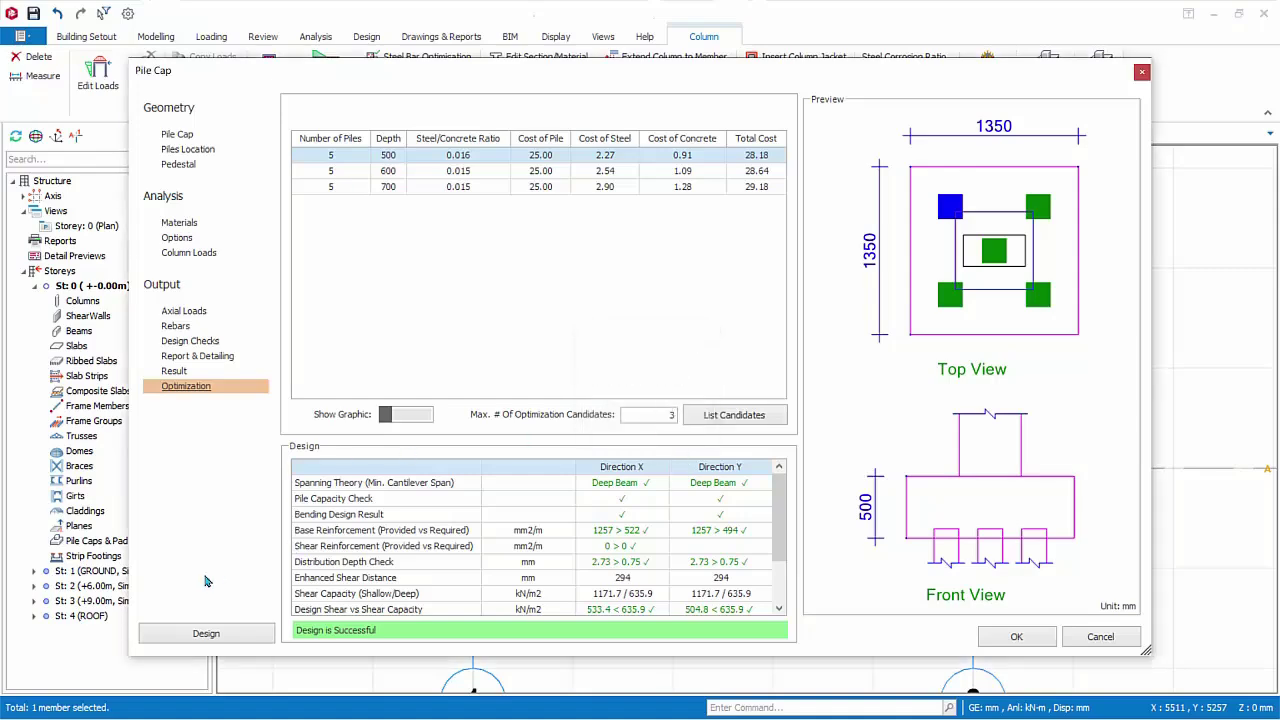
click(205, 634)
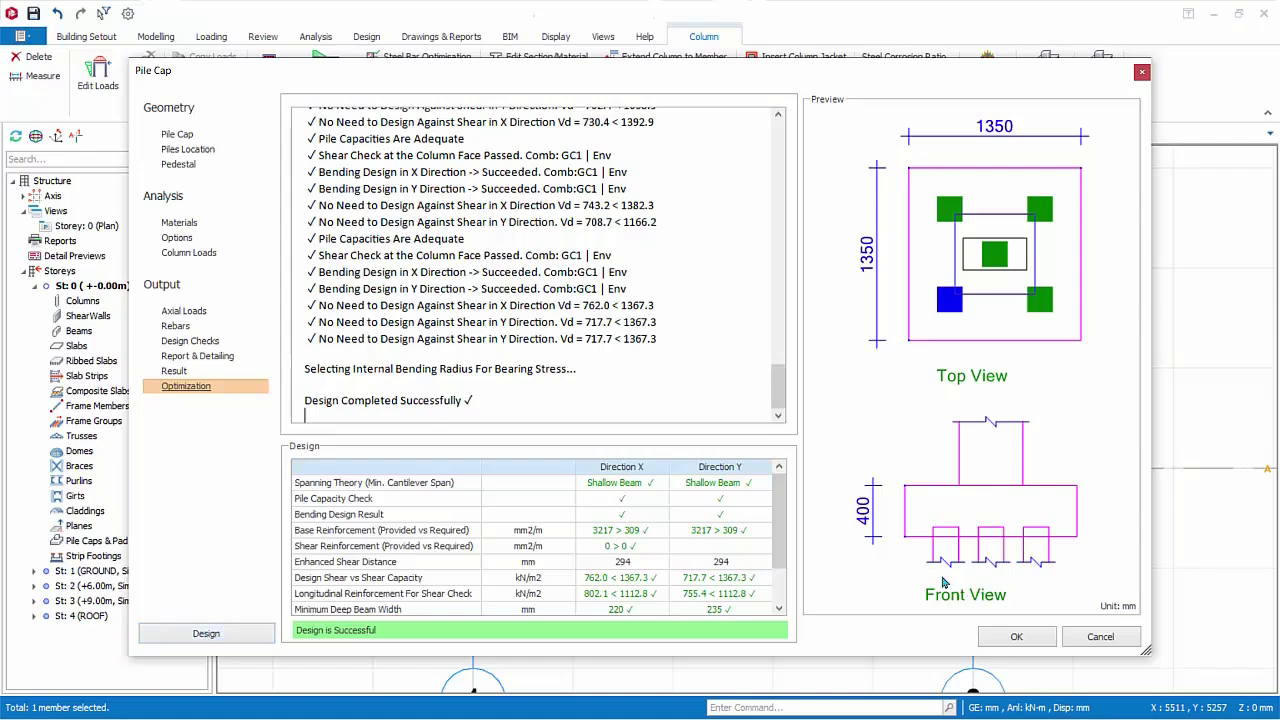
click(997, 638)
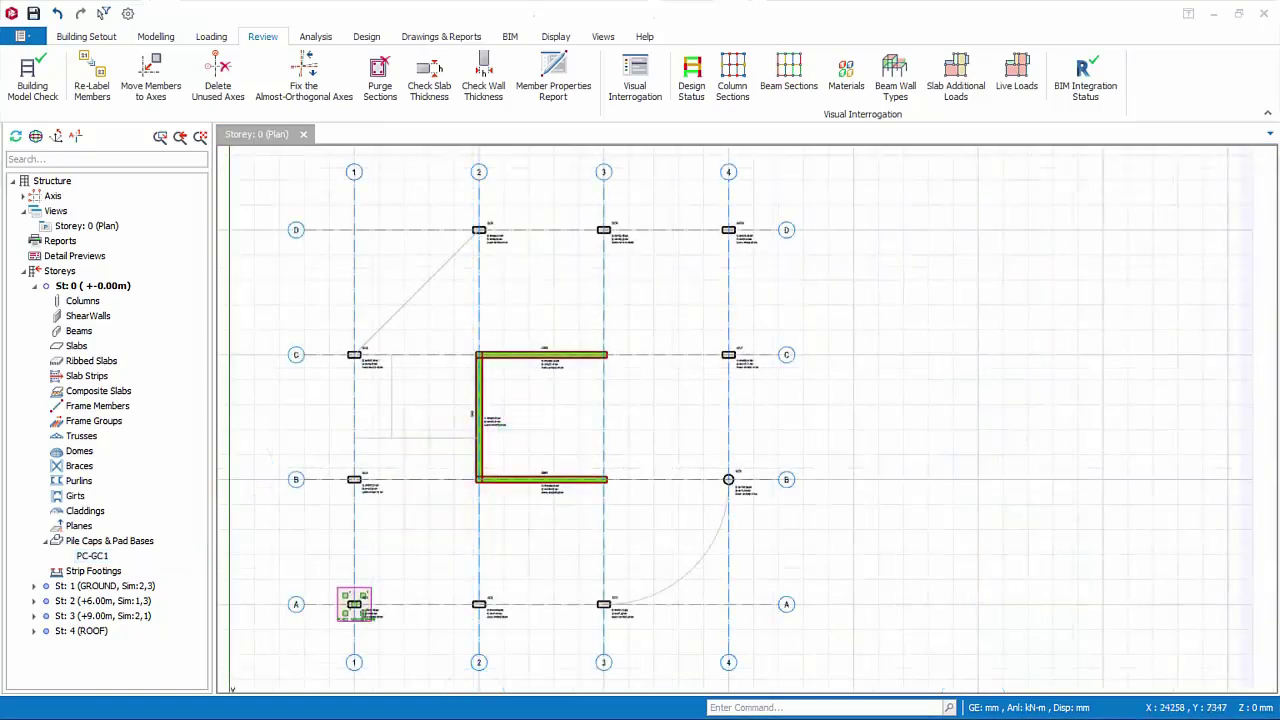
- Window-select columns A/2, A/3, D/2–D/4, B/4, C/4, B/1, C/1 and insert pile caps under them
click(470, 582)
drag(470, 582, 686, 646)
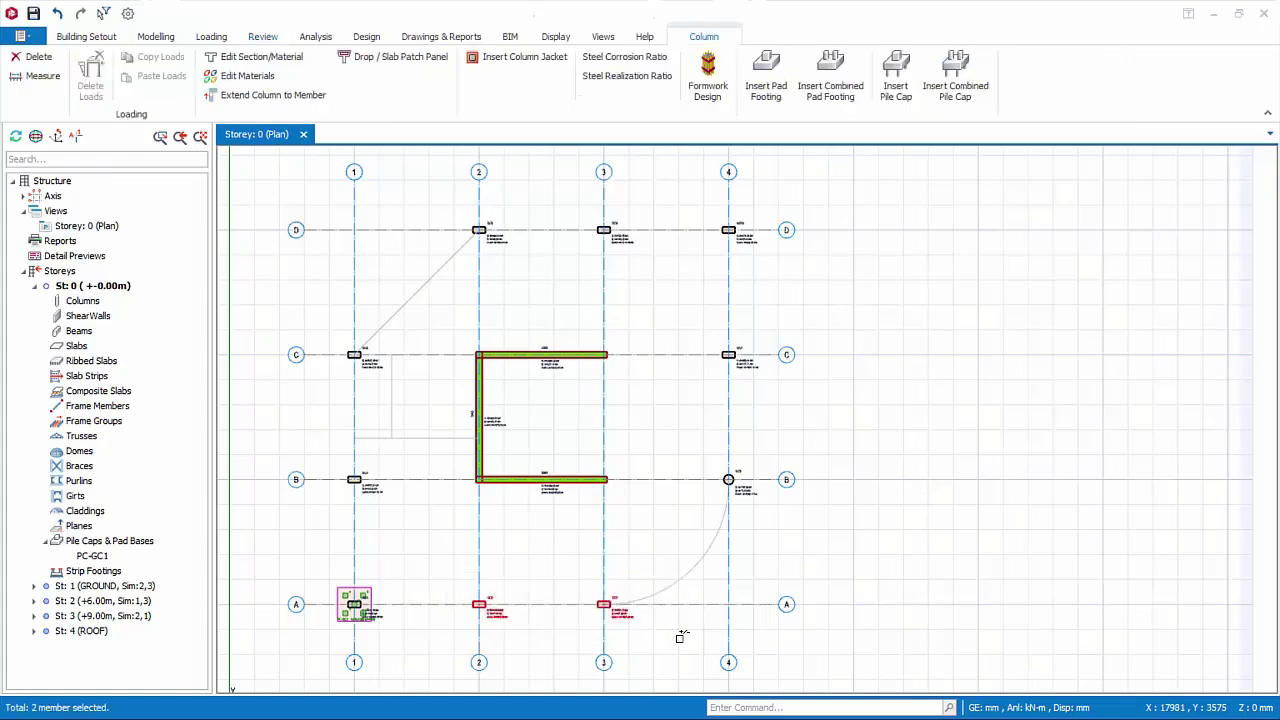
drag(663, 200, 797, 526)
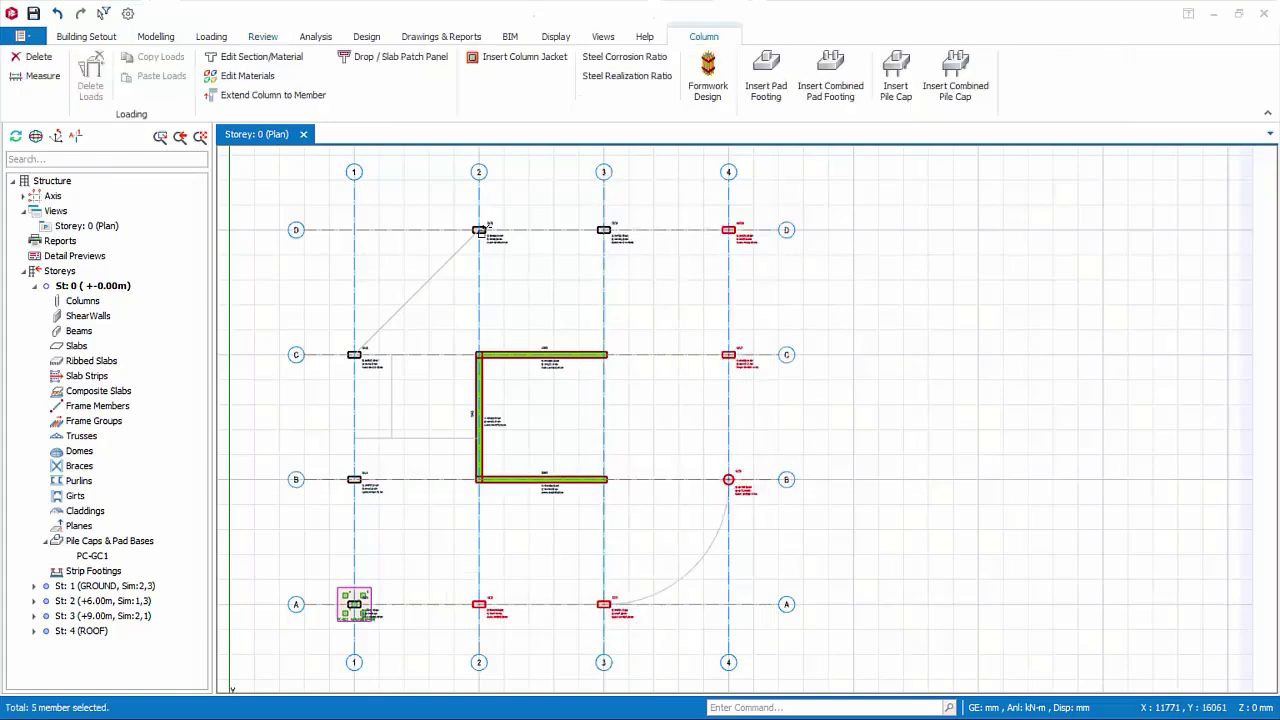
drag(430, 220, 646, 271)
drag(322, 318, 425, 528)
right_click(553, 300)
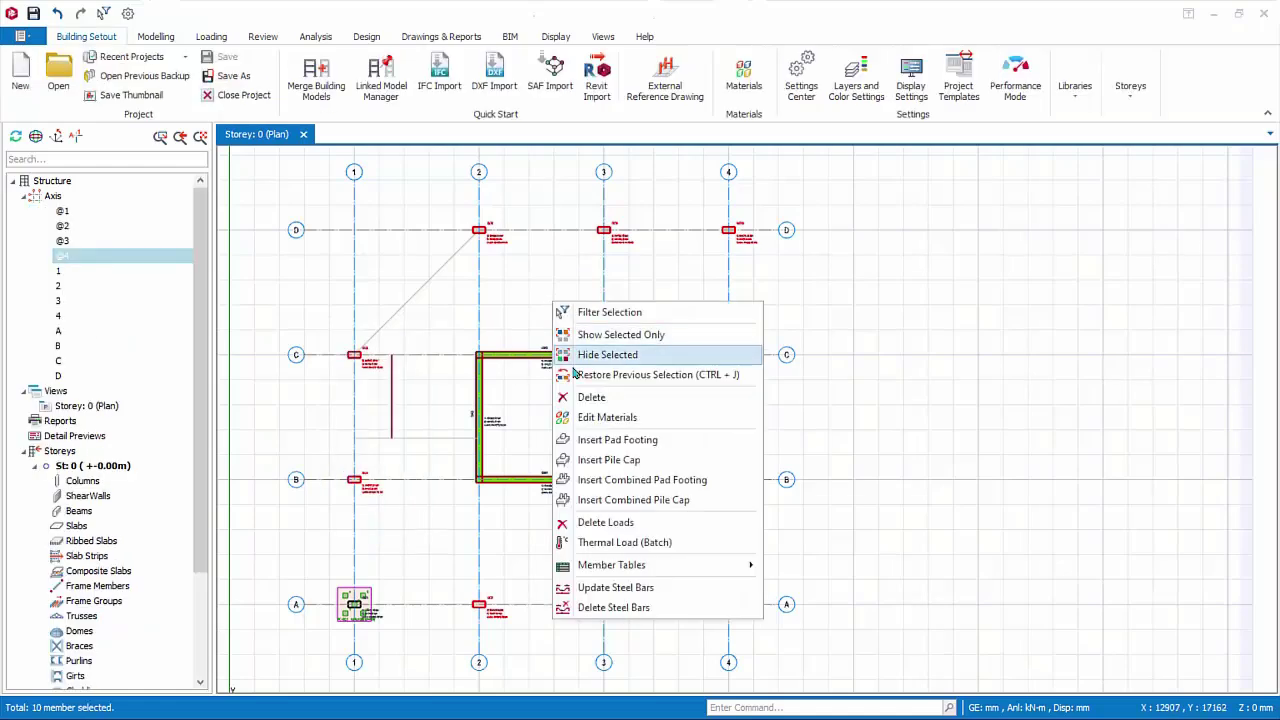
click(604, 462)
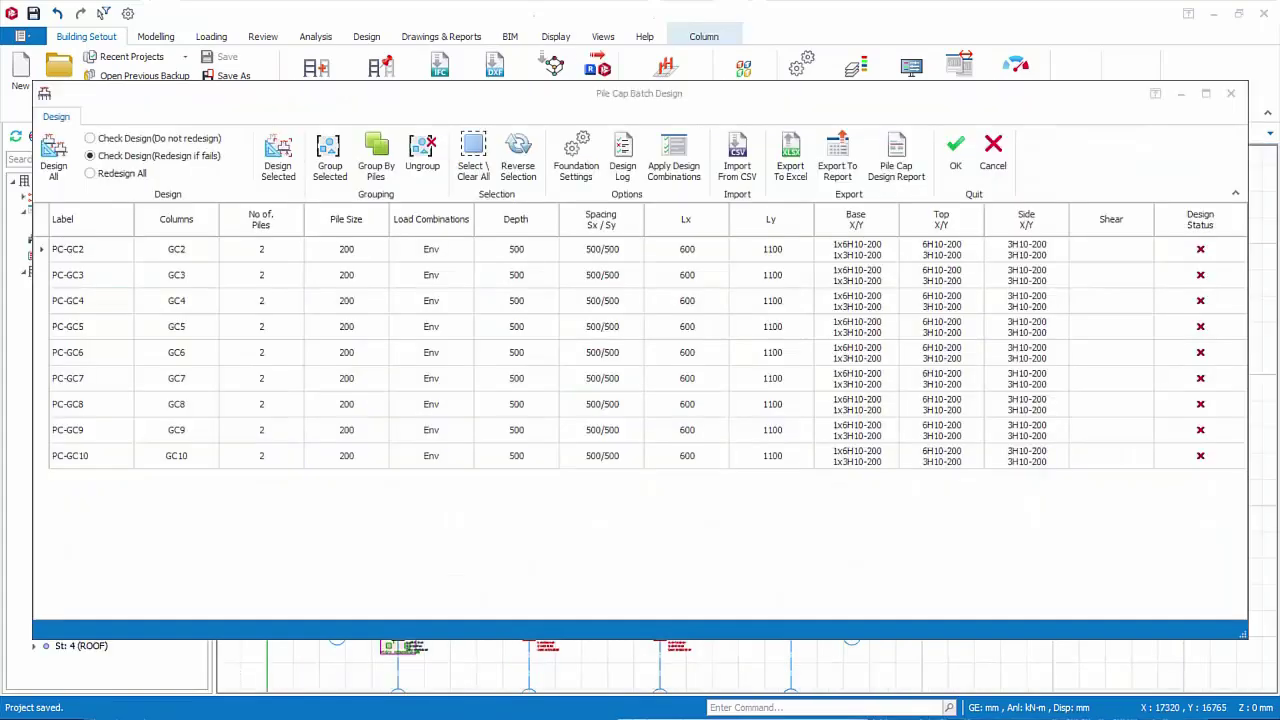
- Maximize the batch design window and try row selection, Reverse Selection and Select/Clear All
click(1205, 93)
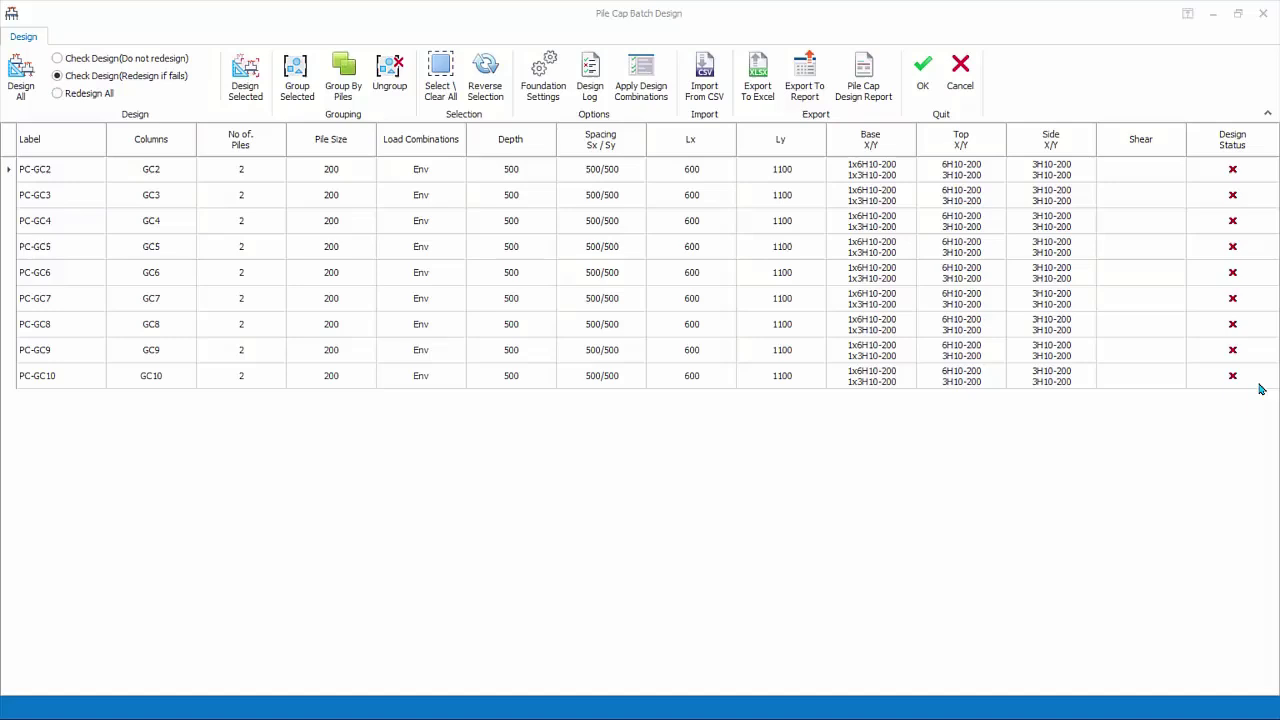
click(167, 170)
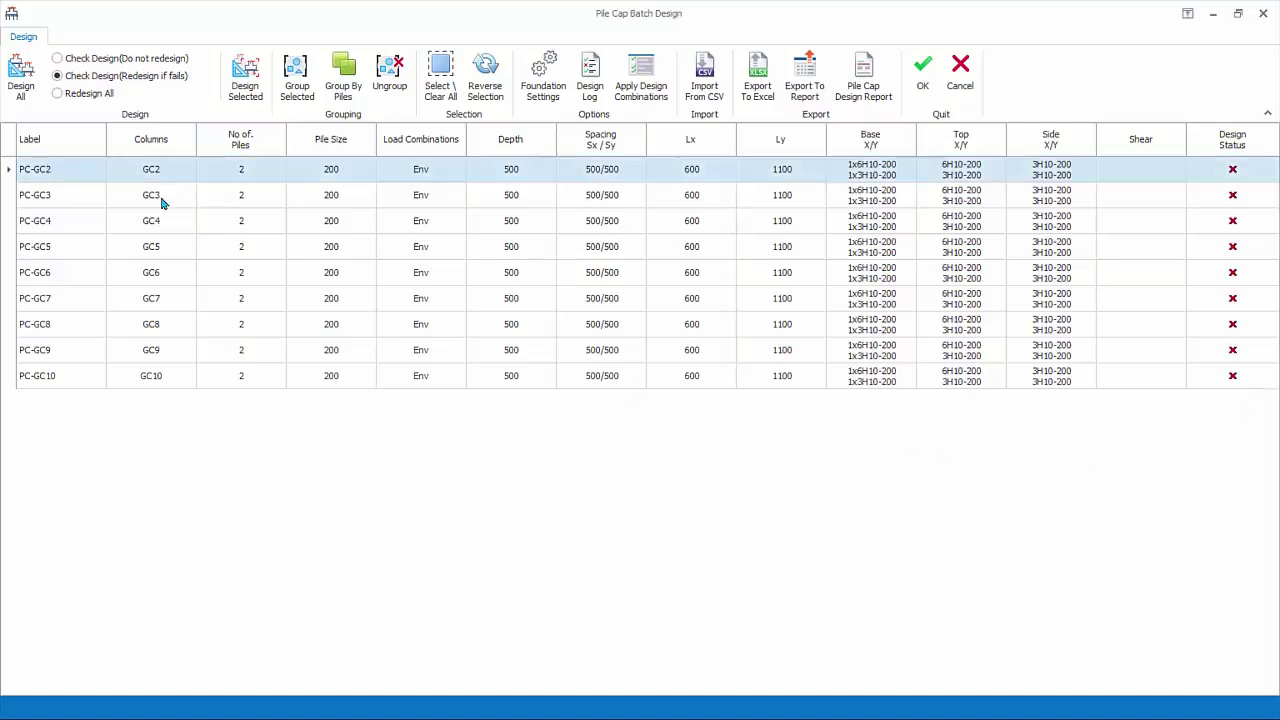
ctrl+click(155, 229)
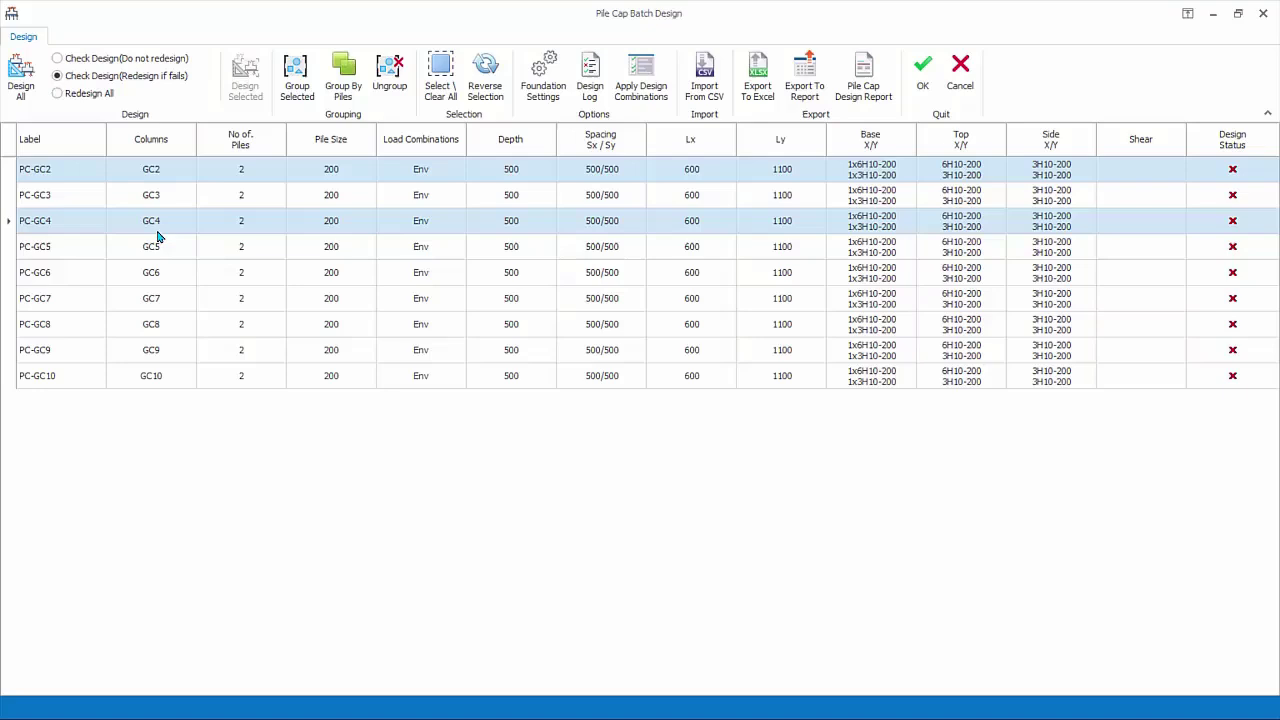
click(484, 88)
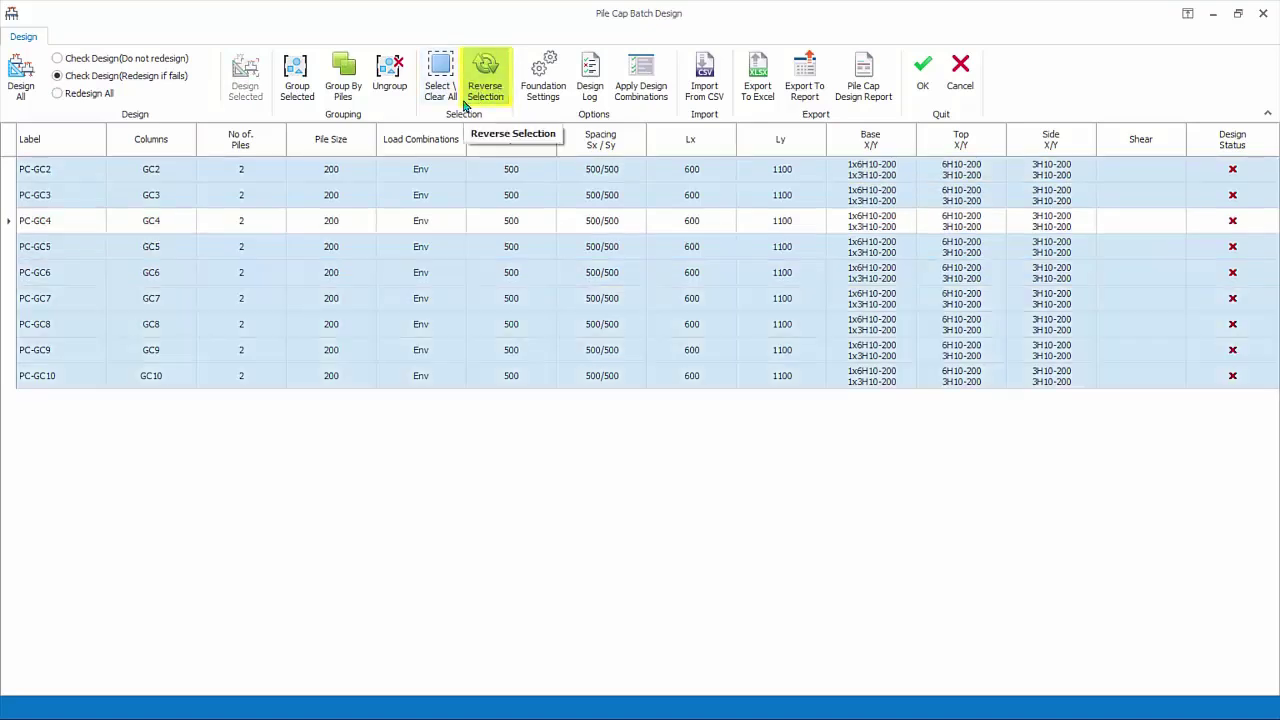
click(441, 90)
click(442, 96)
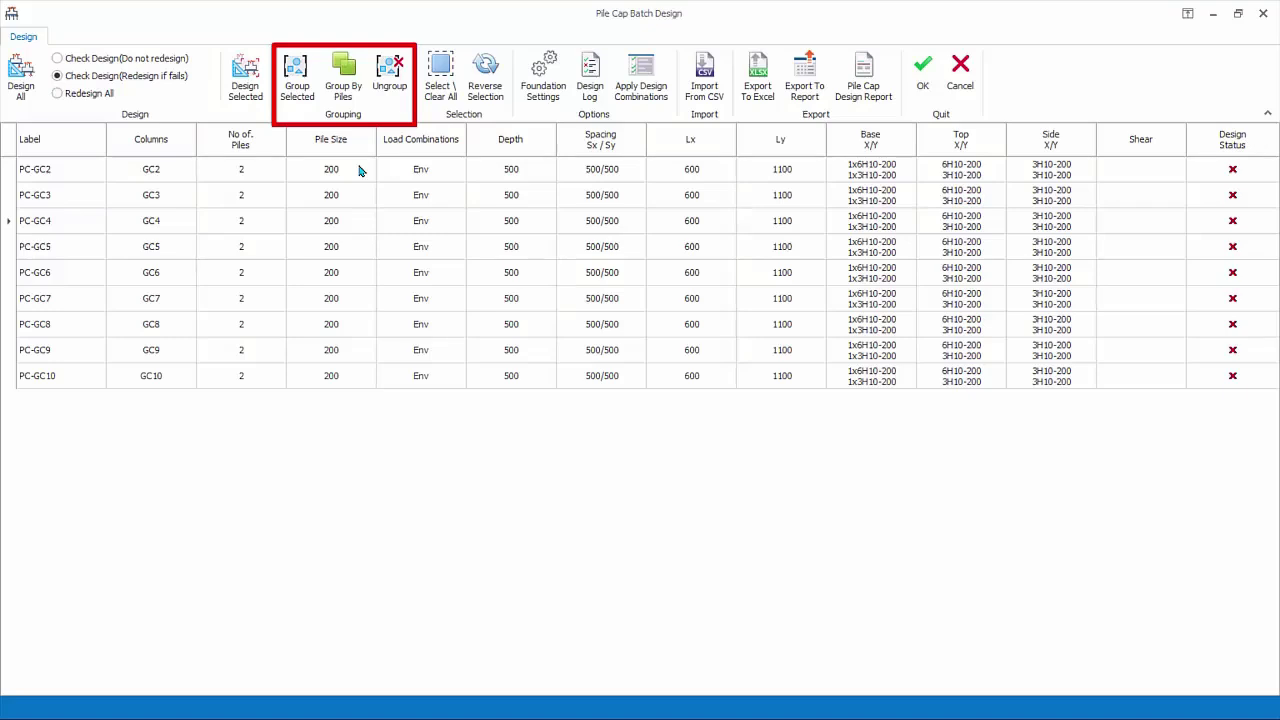
click(166, 176)
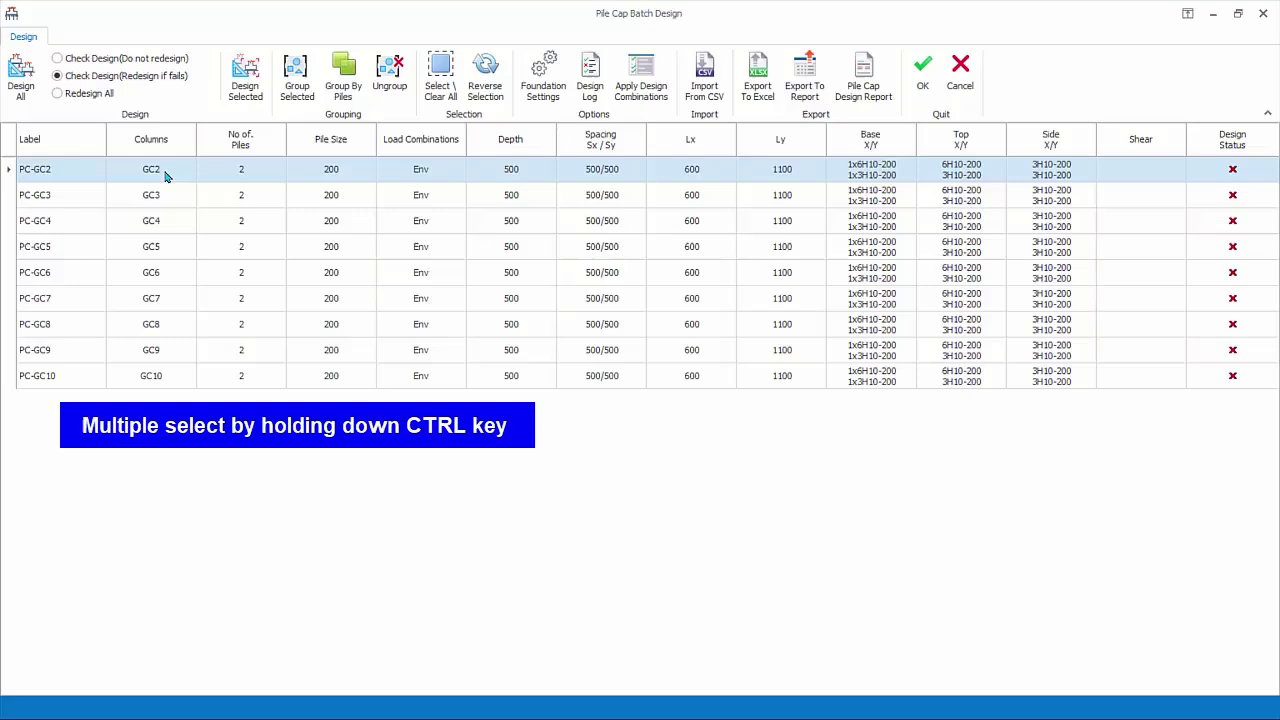
ctrl+click(158, 197)
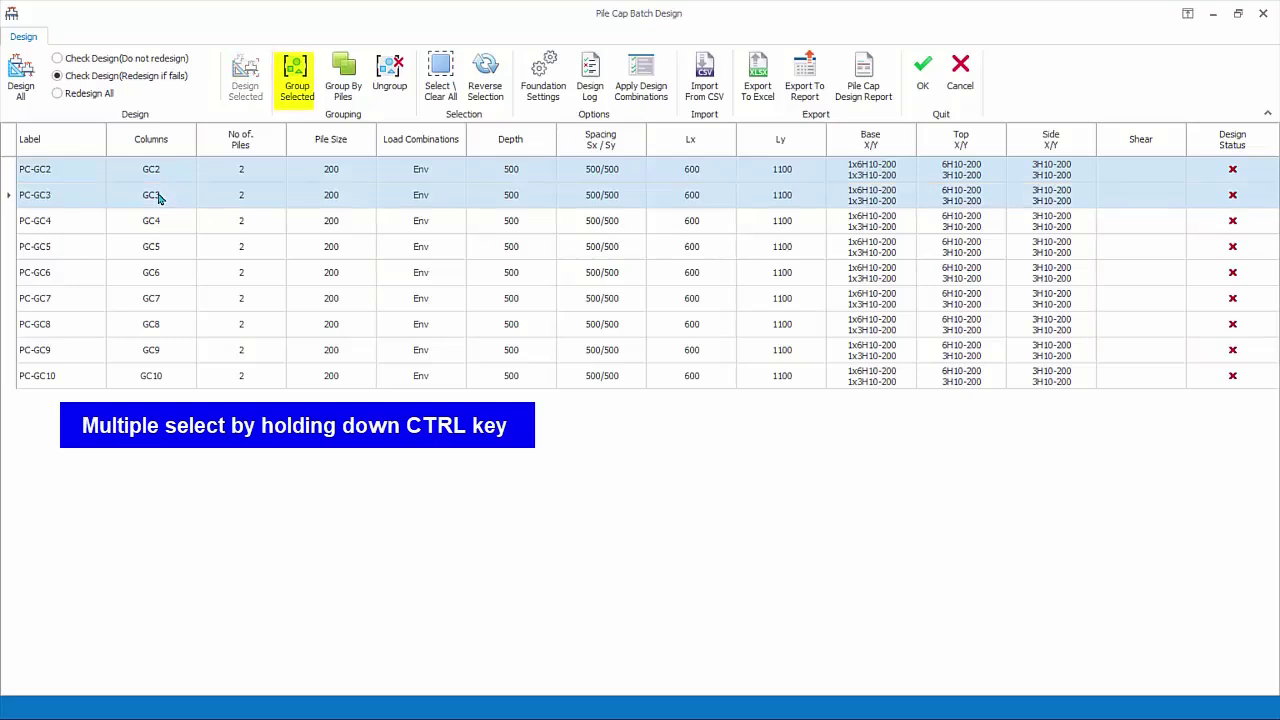
click(292, 88)
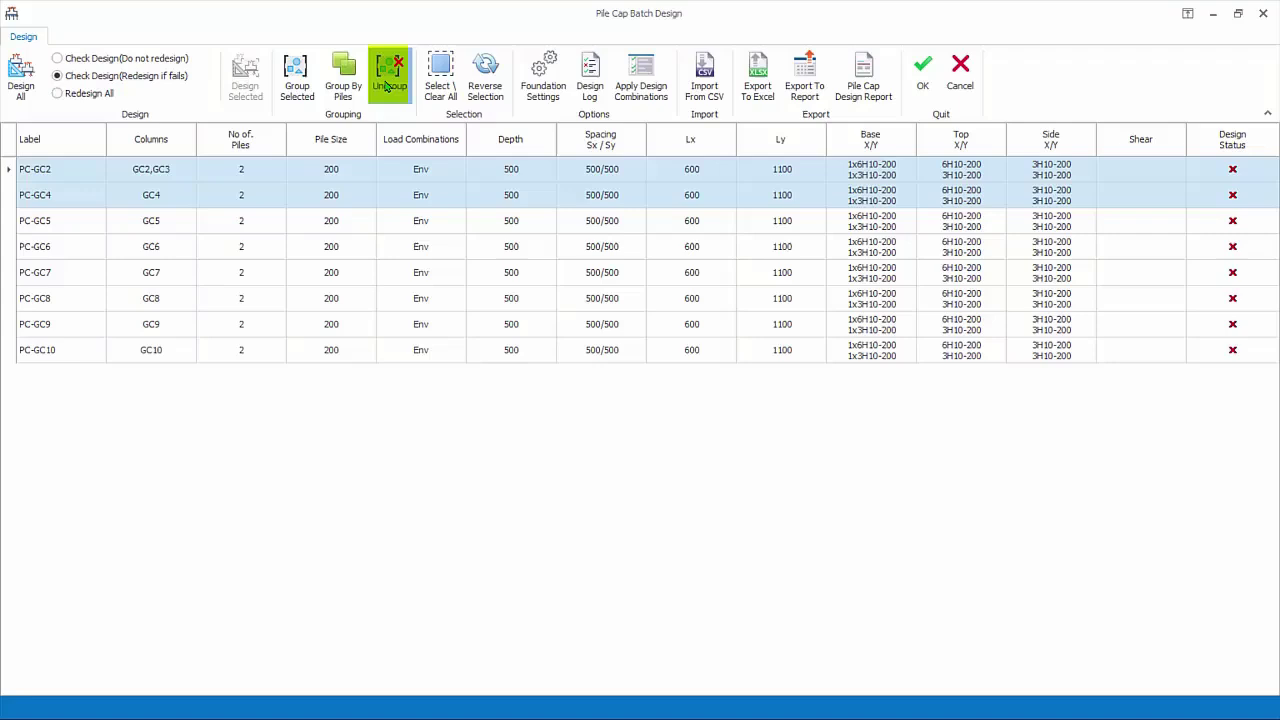
click(389, 86)
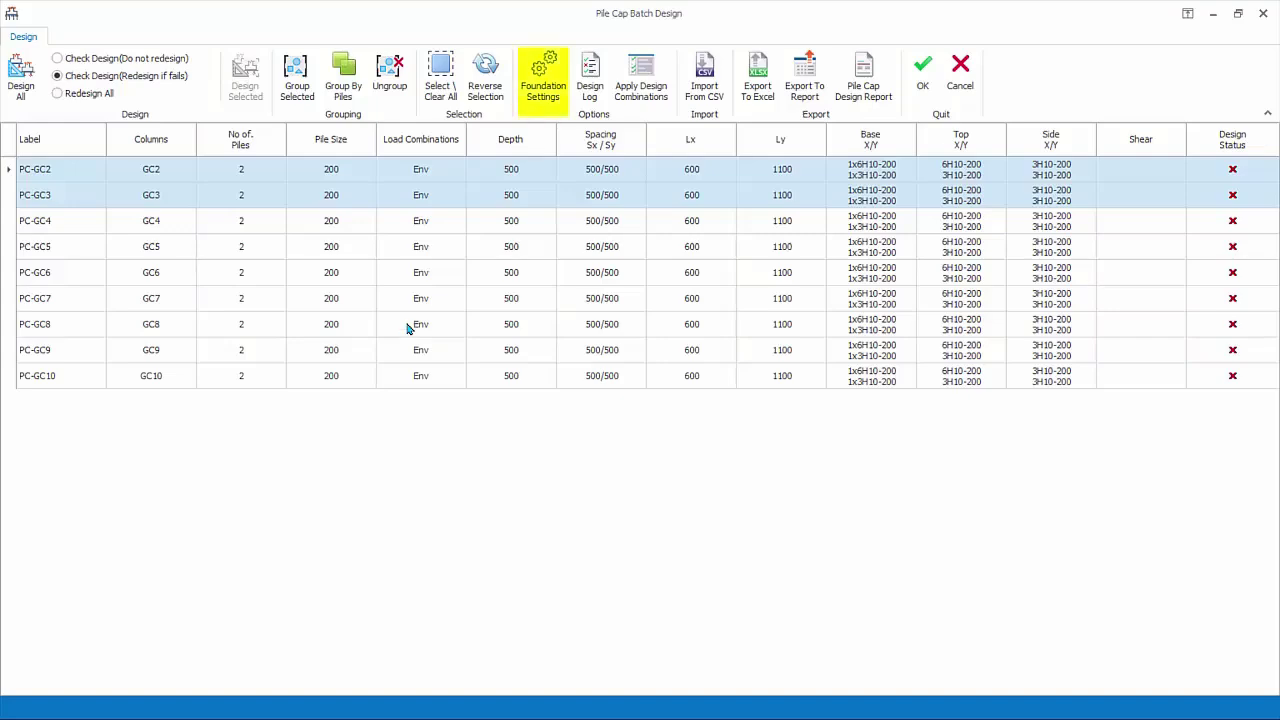
- Set the pile cap Ultimate Compression Capacity to 300 kN in Foundation Settings
click(543, 90)
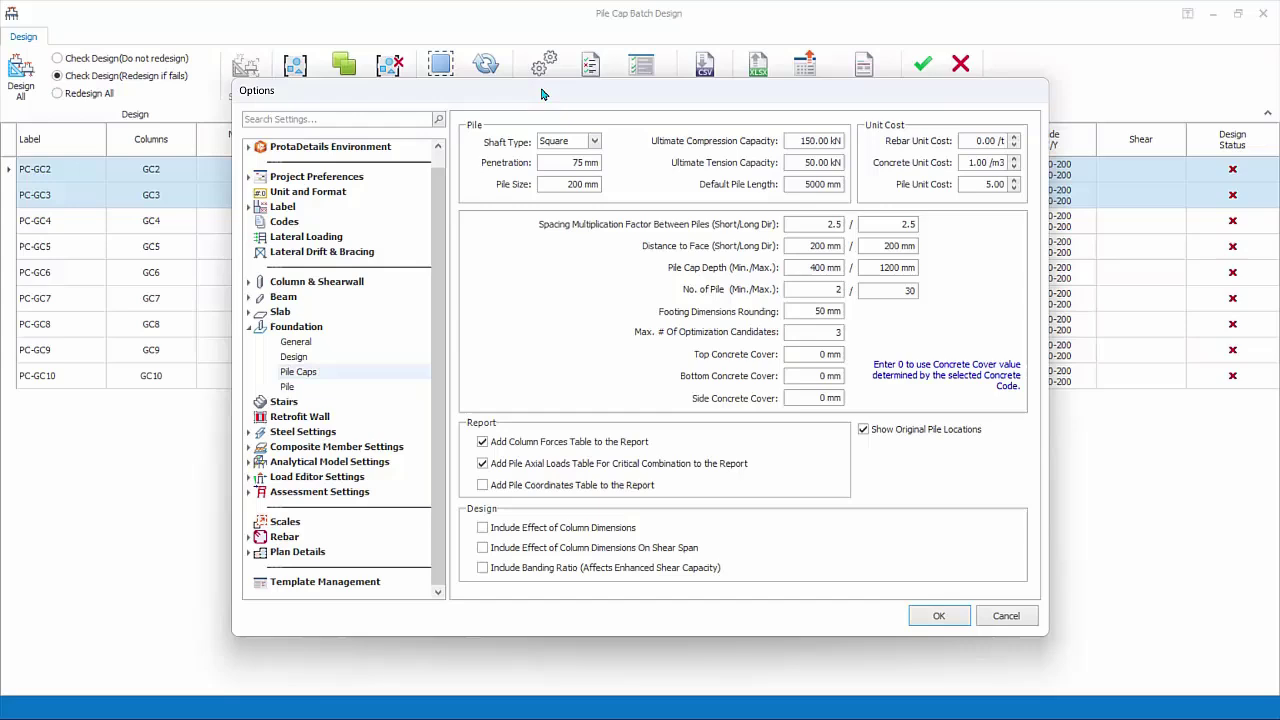
click(802, 140)
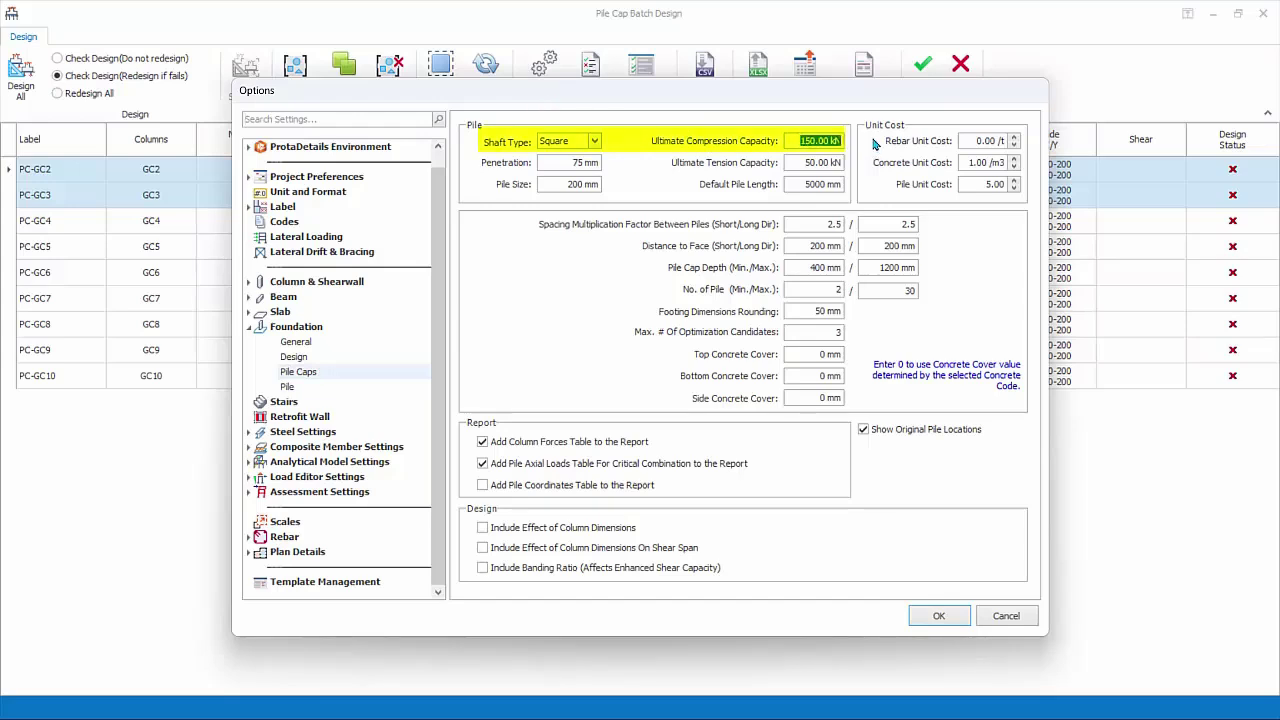
text(300)
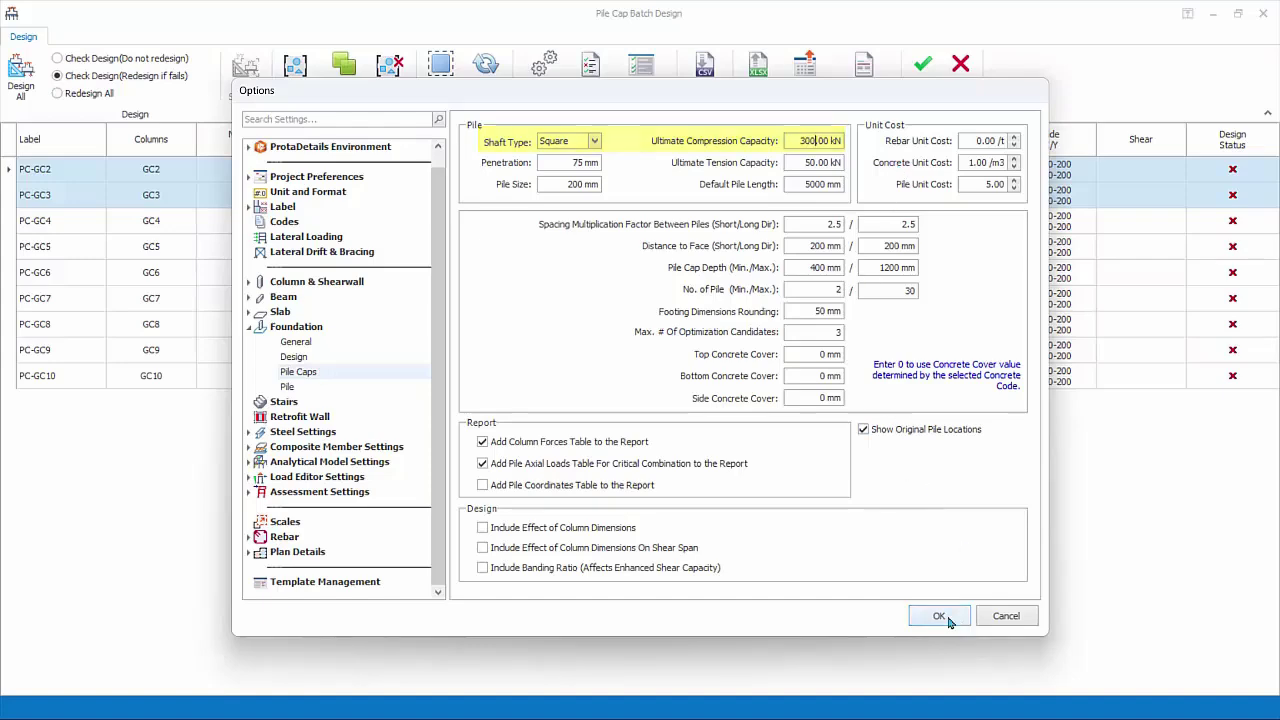
click(945, 619)
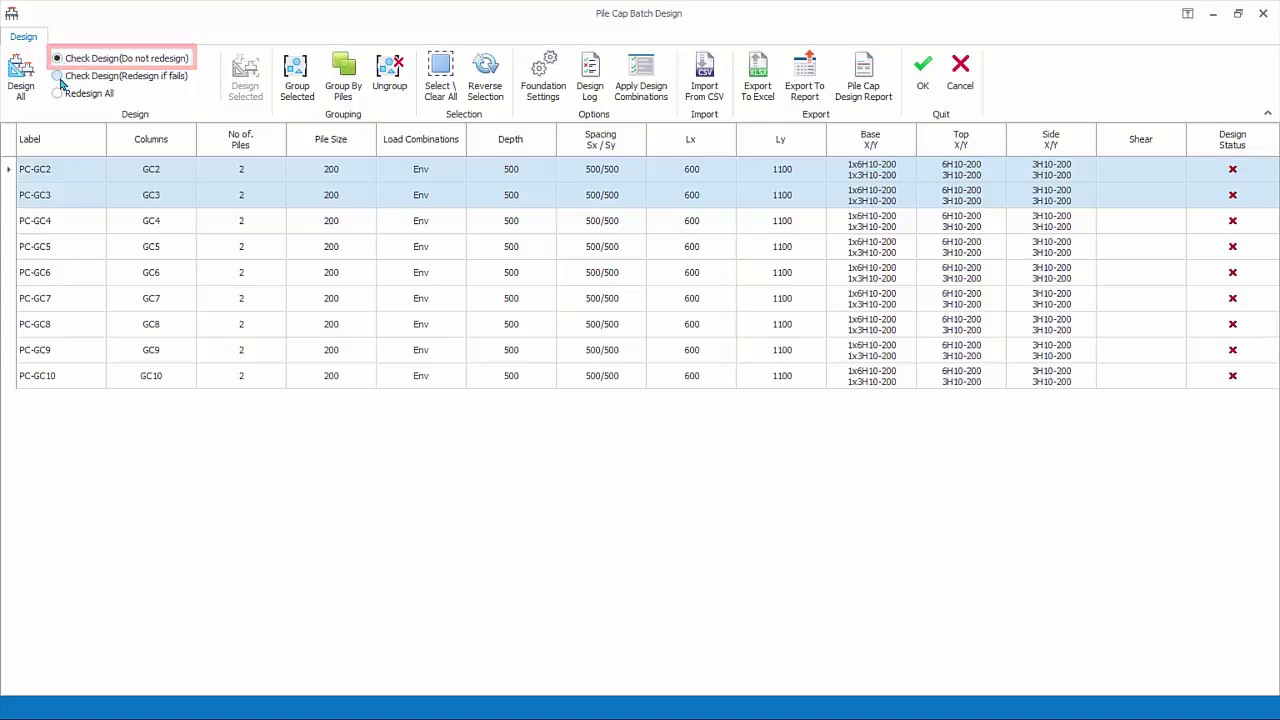
- Choose Redesign All, run Design All, then select only the PC-GC2 row
click(58, 76)
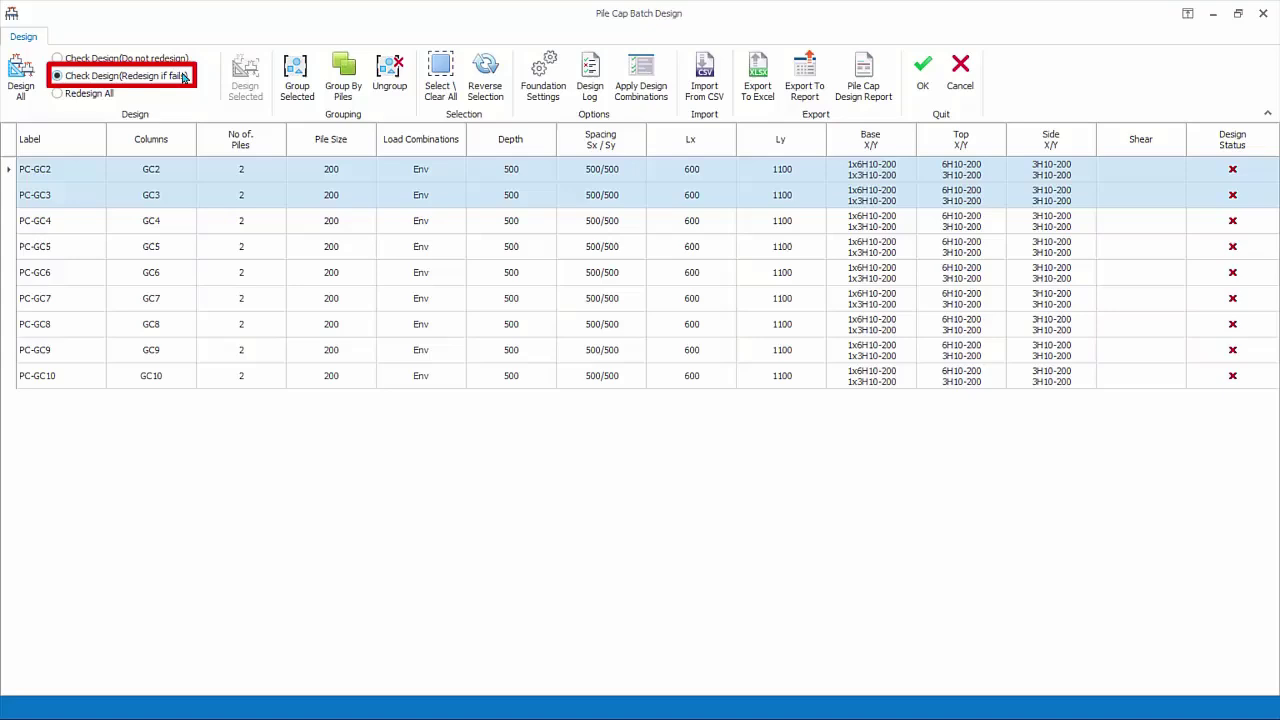
click(57, 93)
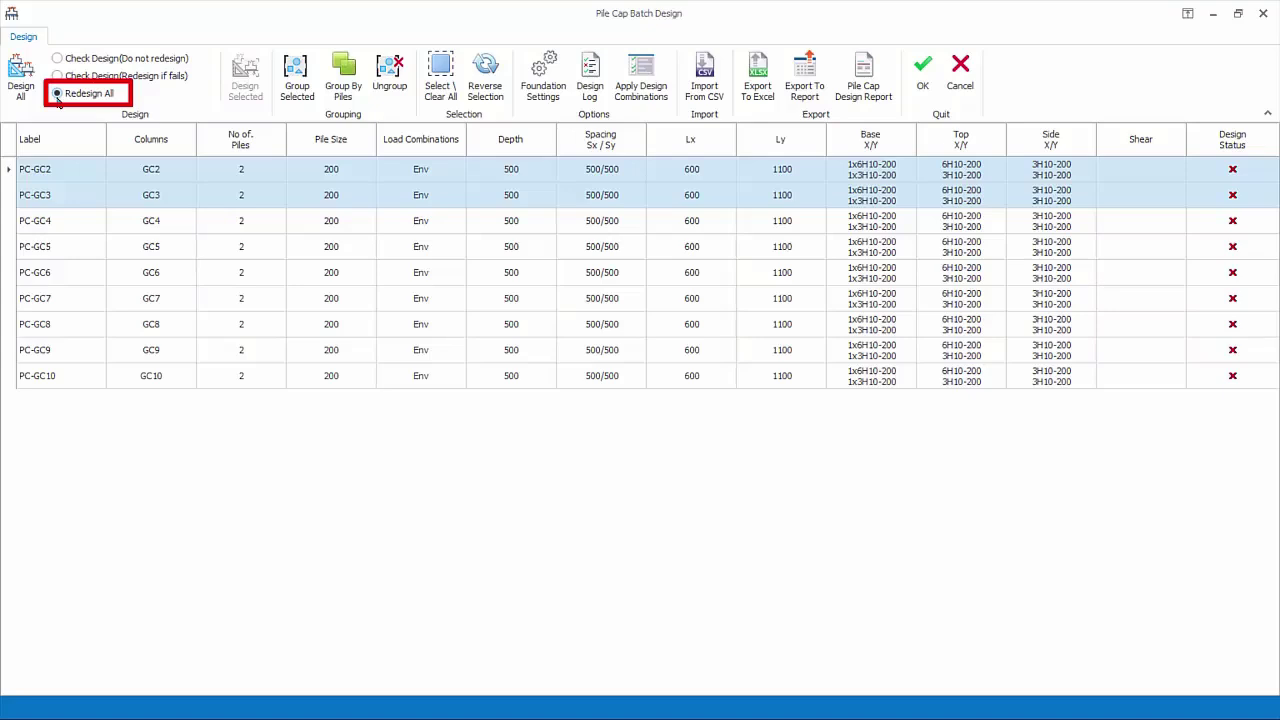
click(27, 90)
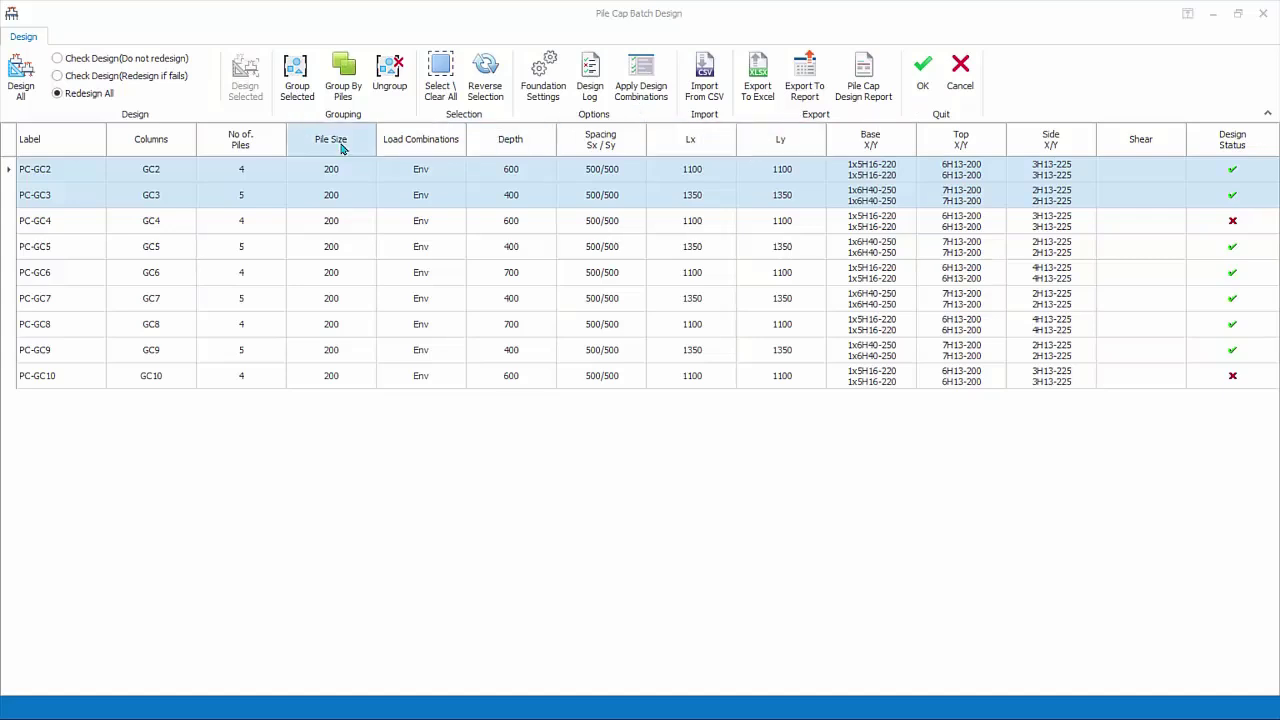
click(150, 176)
click(653, 97)
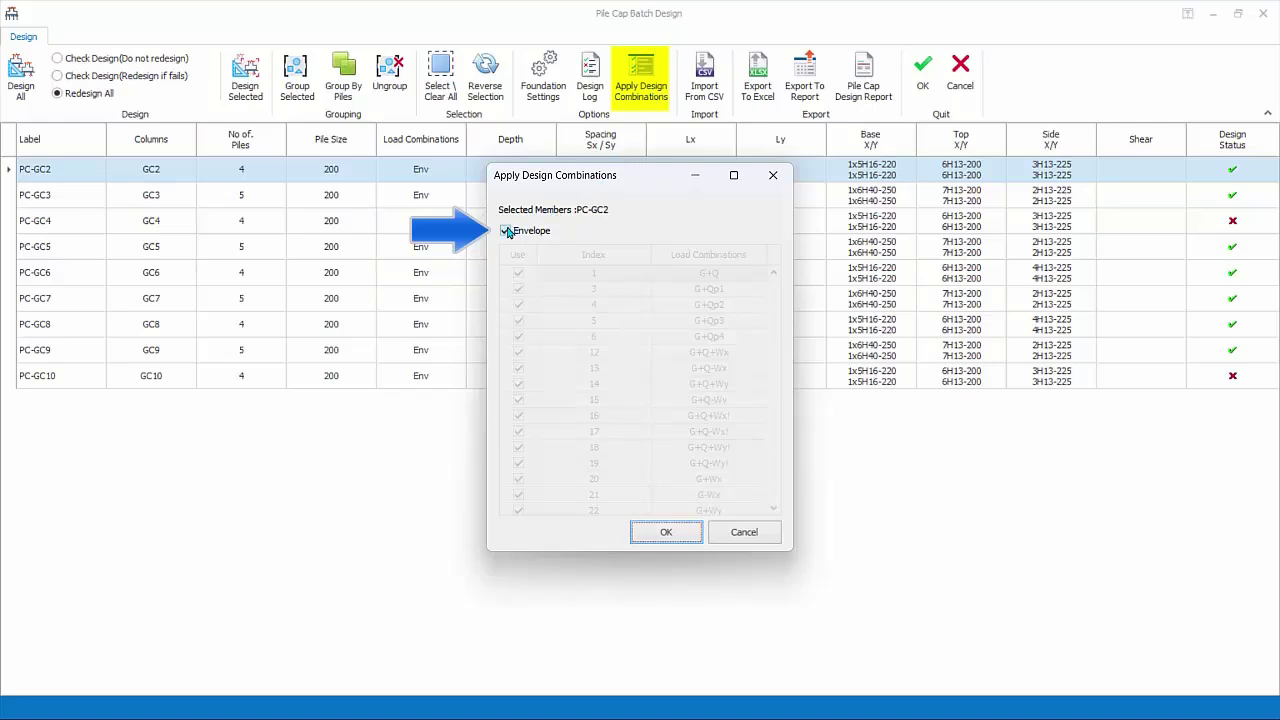
click(505, 231)
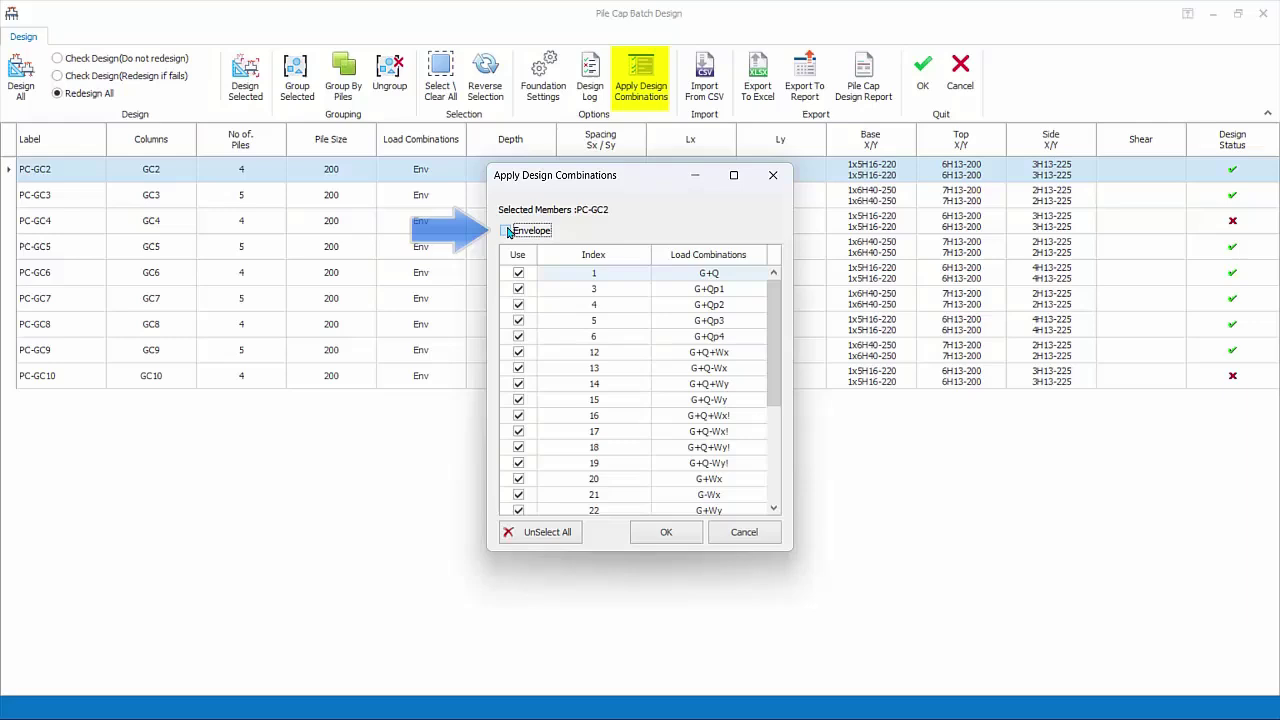
click(518, 336)
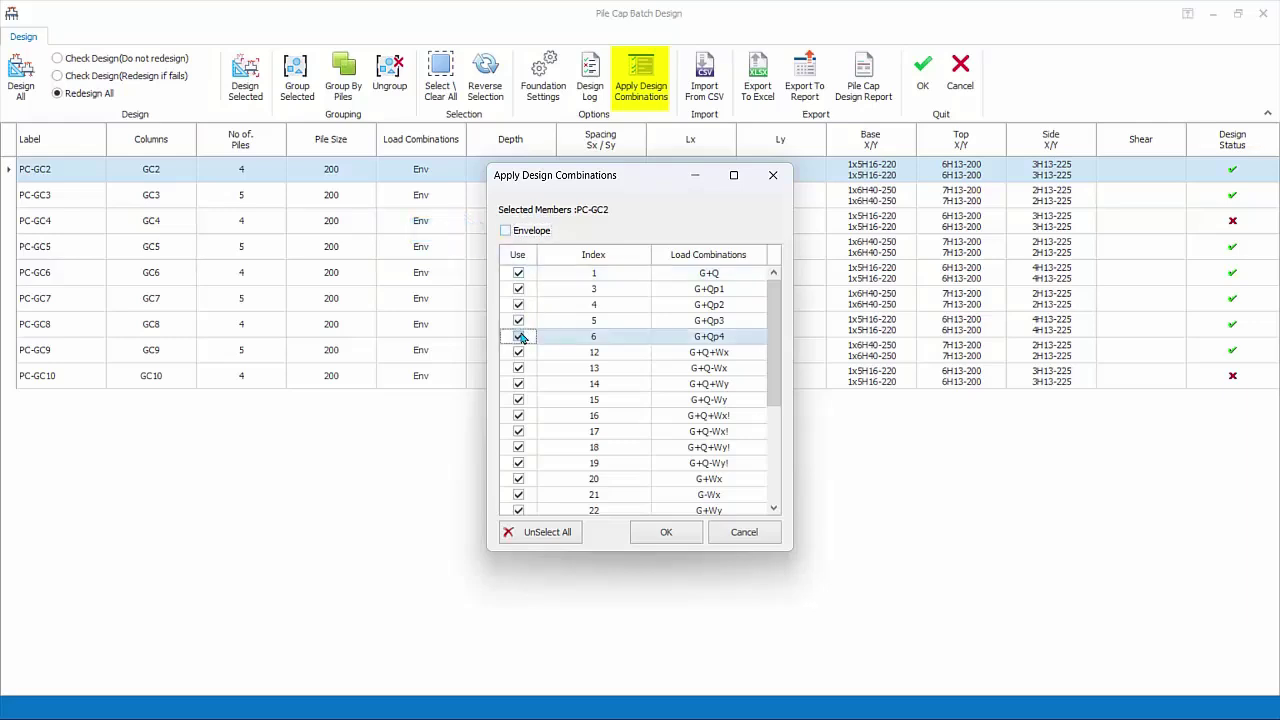
click(518, 399)
click(518, 447)
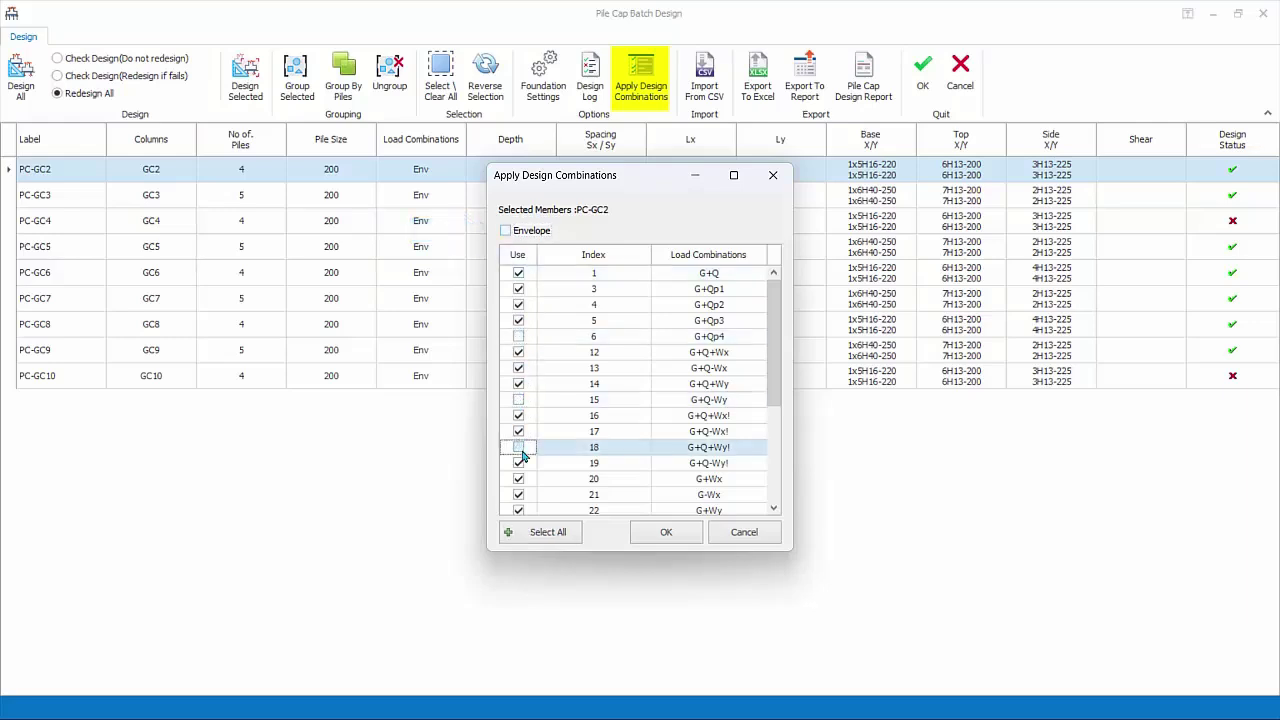
click(752, 534)
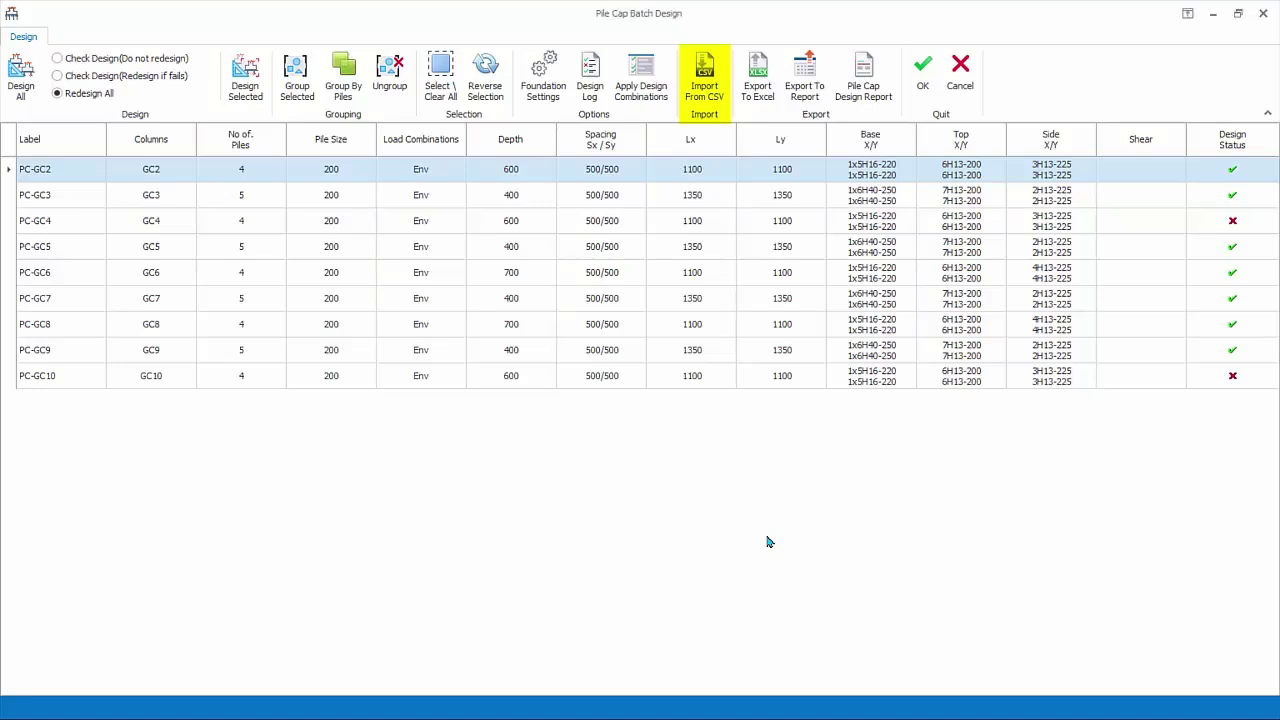
- Pick PileCap_SampleImportFile.csv for CSV import, then cancel without importing
click(718, 99)
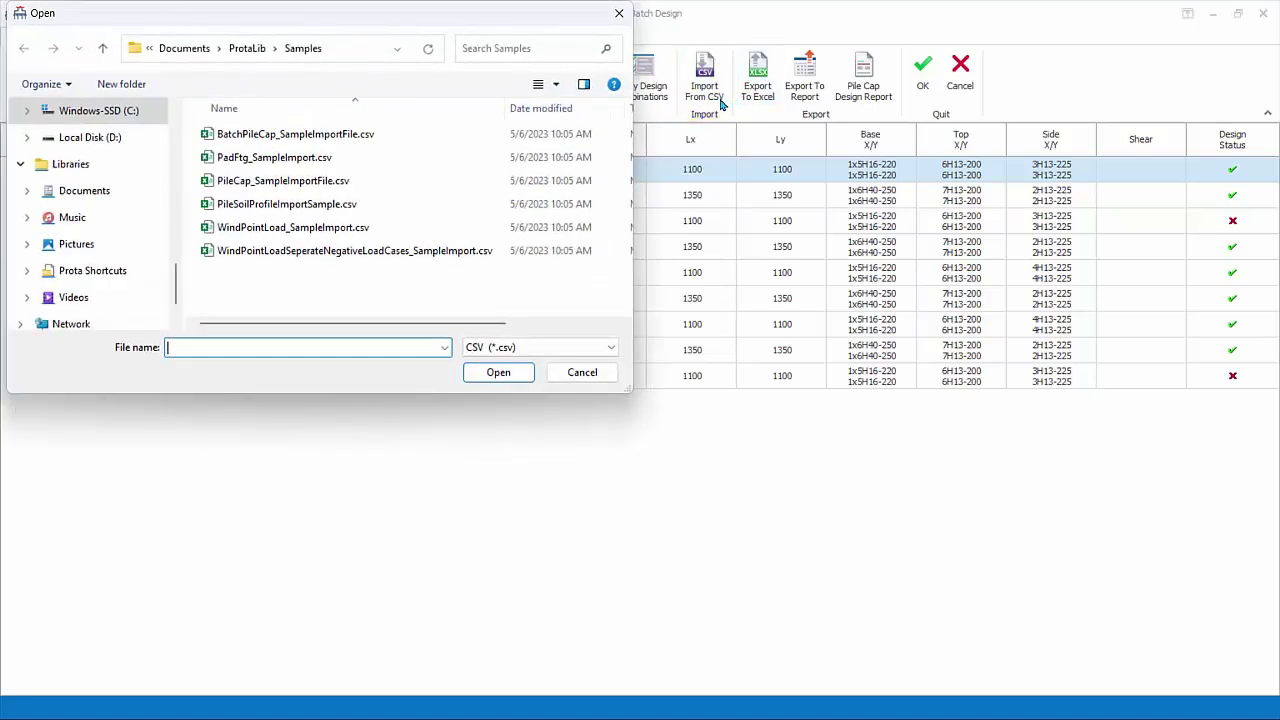
click(325, 186)
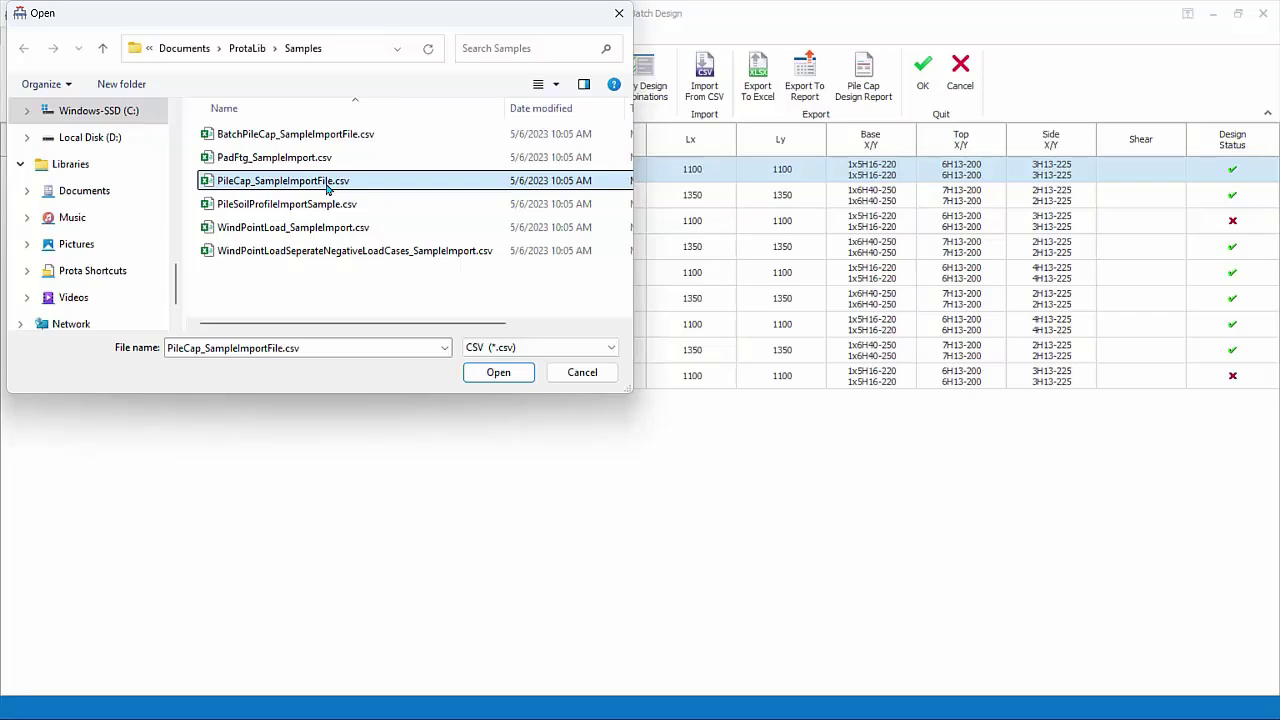
click(582, 373)
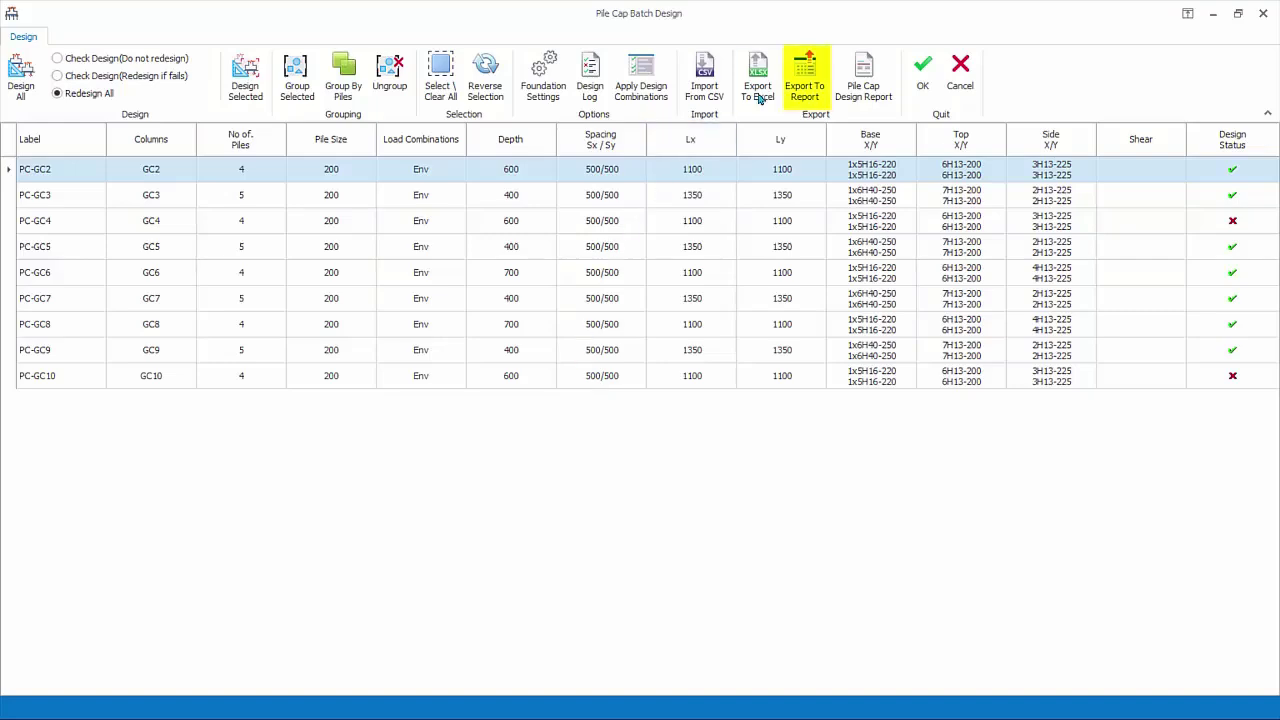
click(803, 96)
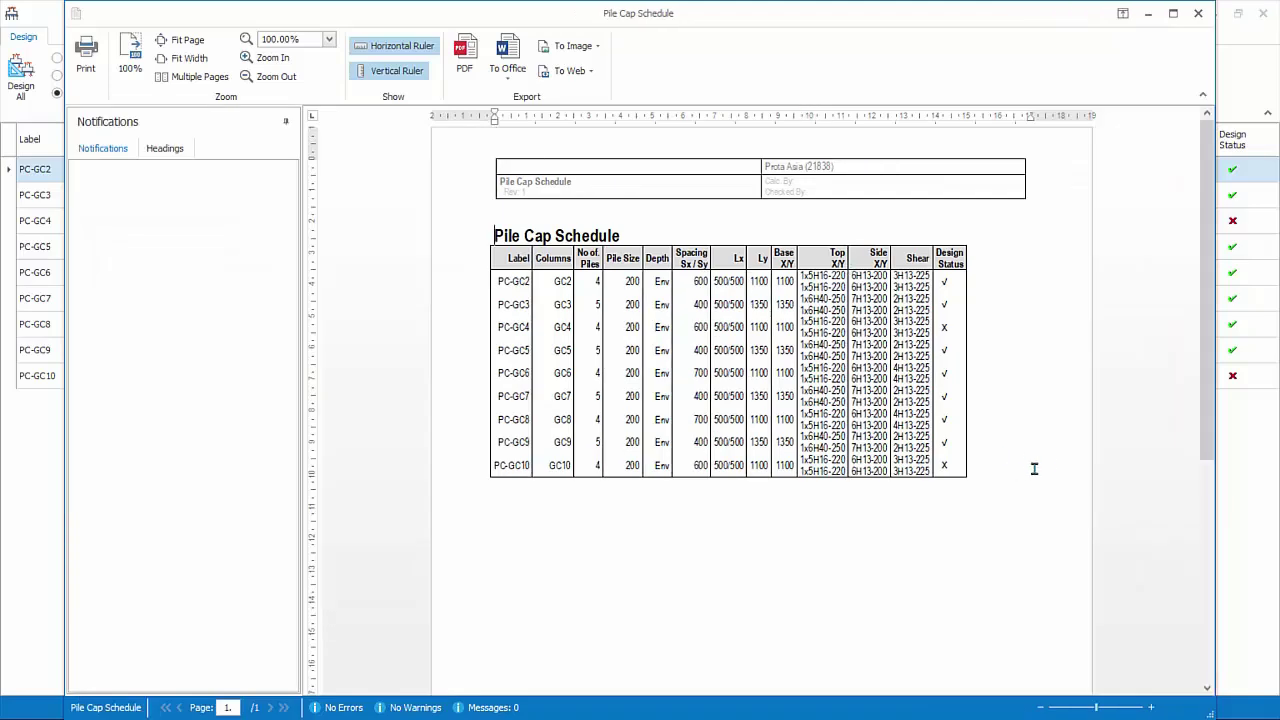
click(1198, 13)
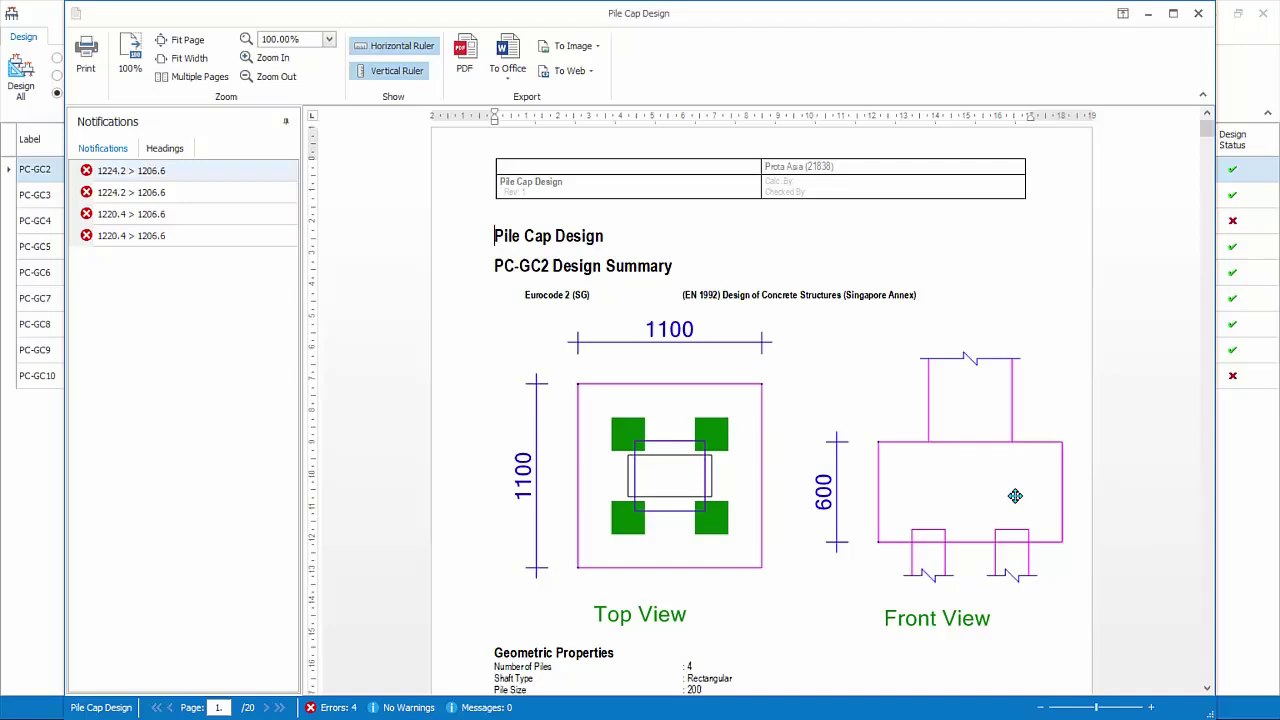
scroll(1015, 496, down, 10)
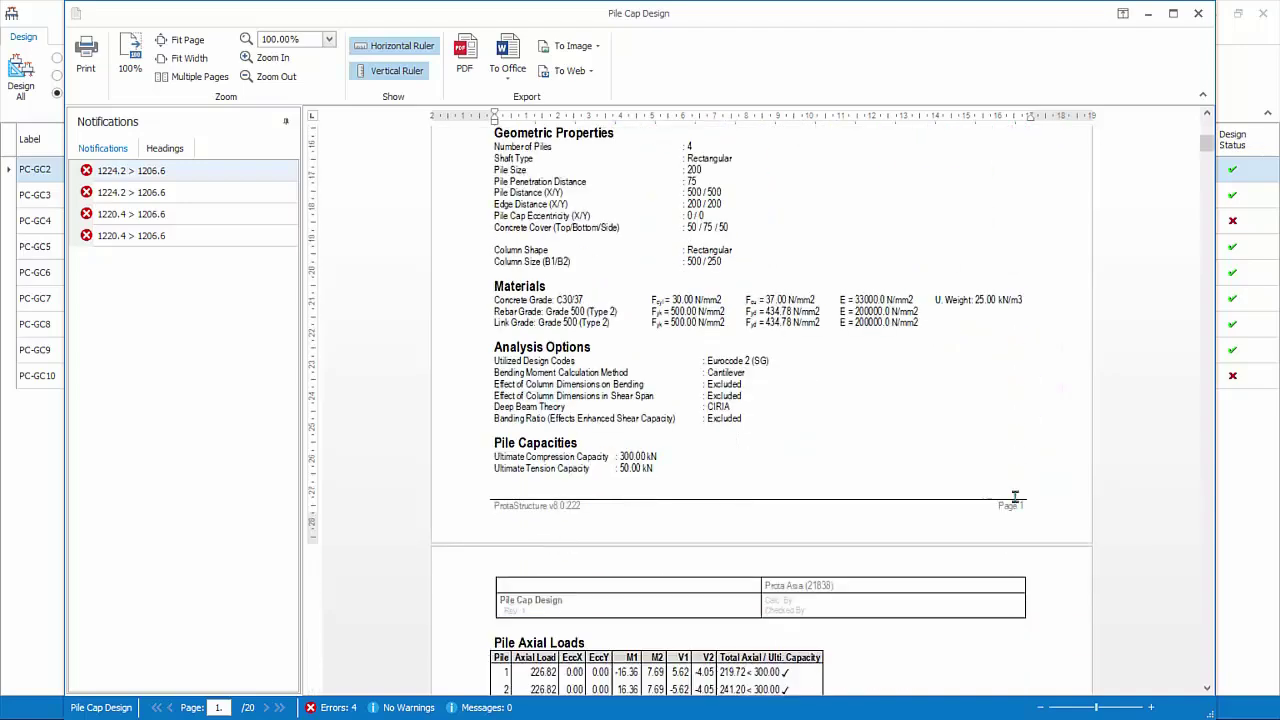
scroll(1015, 496, down, 2)
scroll(998, 518, down, 8)
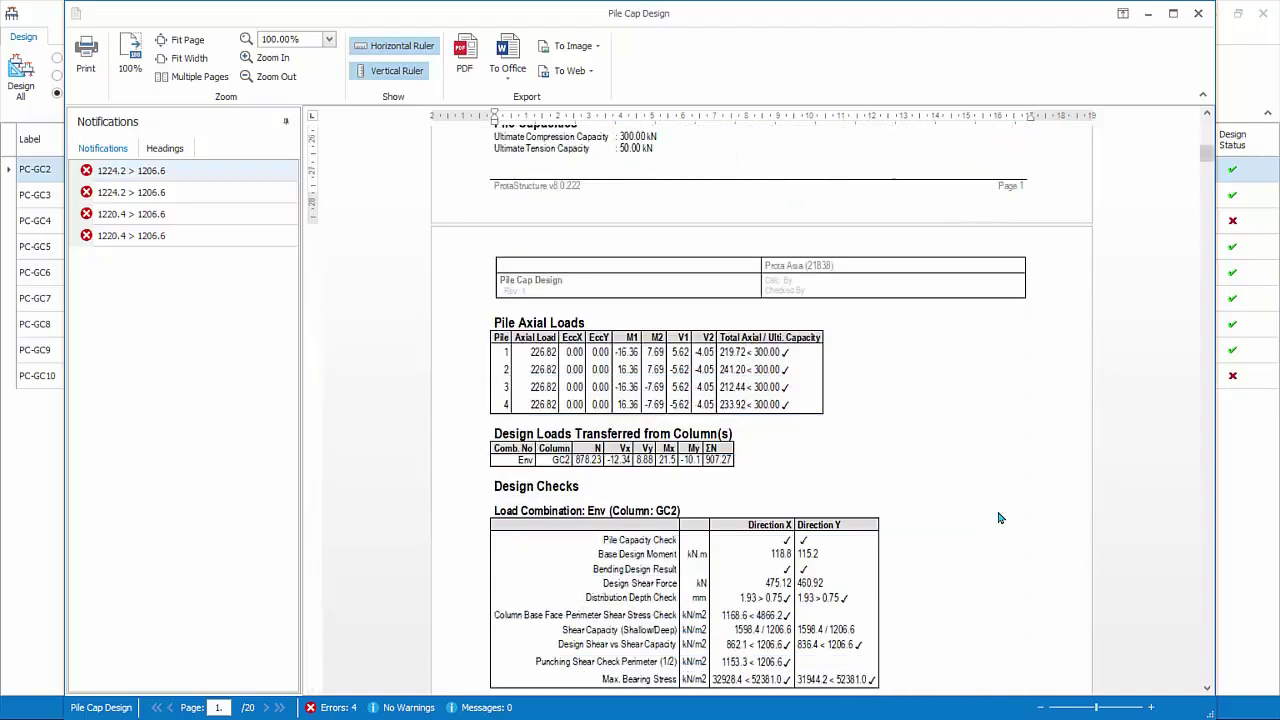
click(1198, 13)
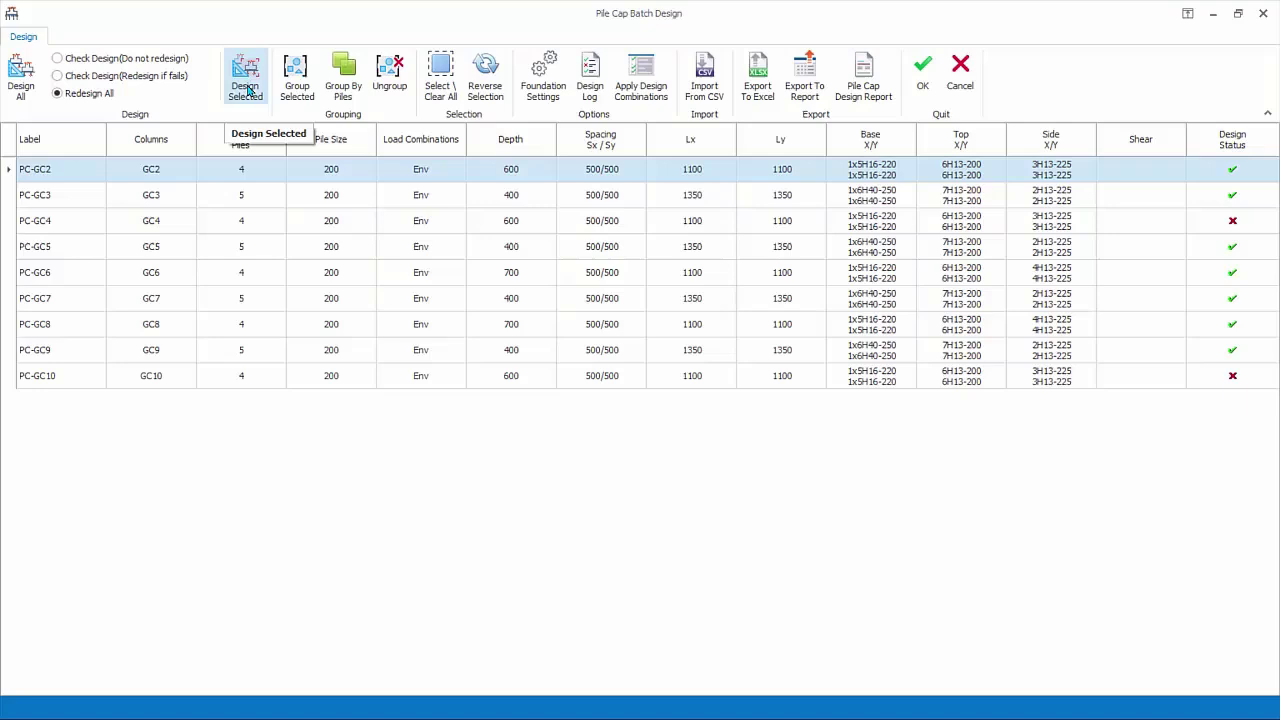
- Increase PC-GC4's depth from 600 to 650 mm and accept the revised design
double_click(162, 221)
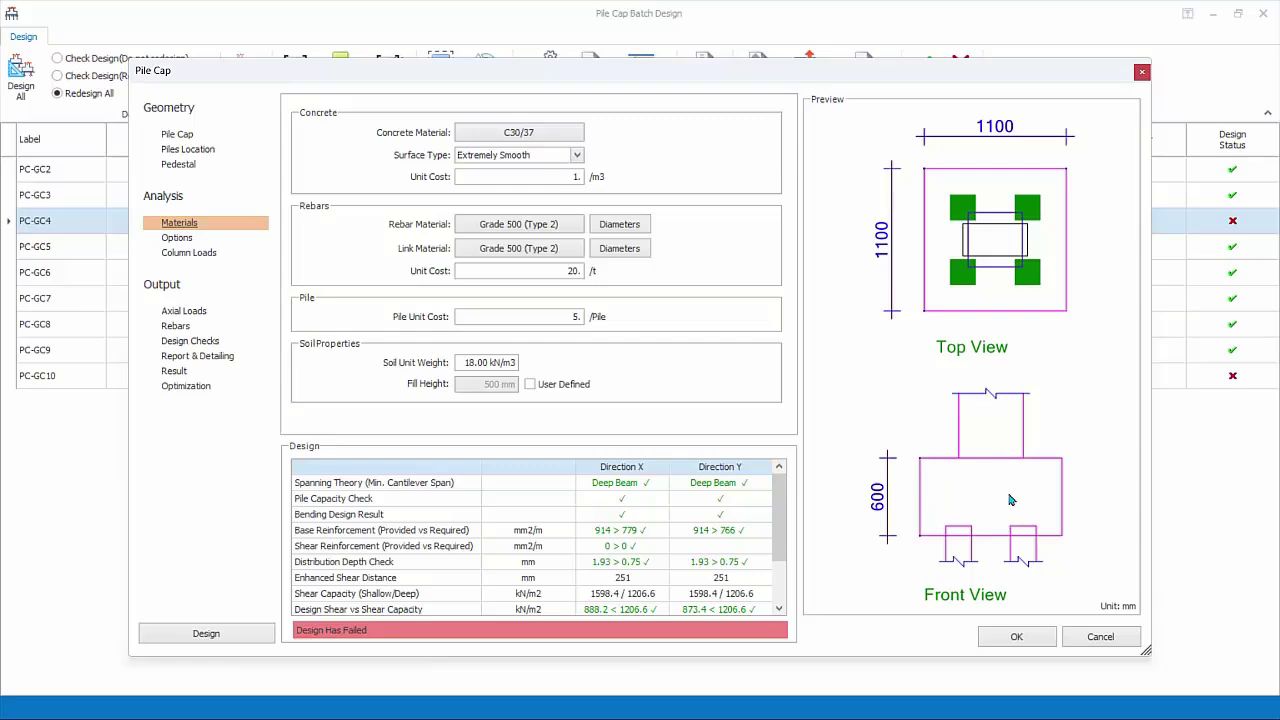
click(176, 137)
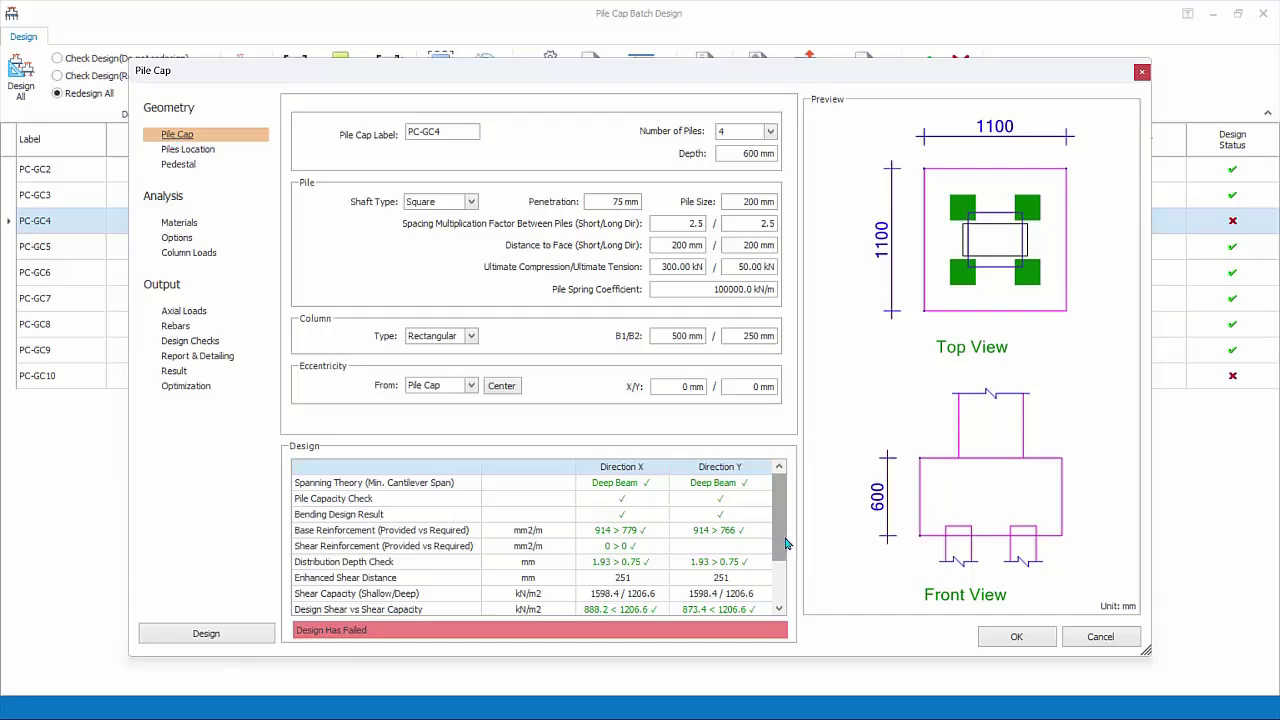
scroll(786, 560, down, 1)
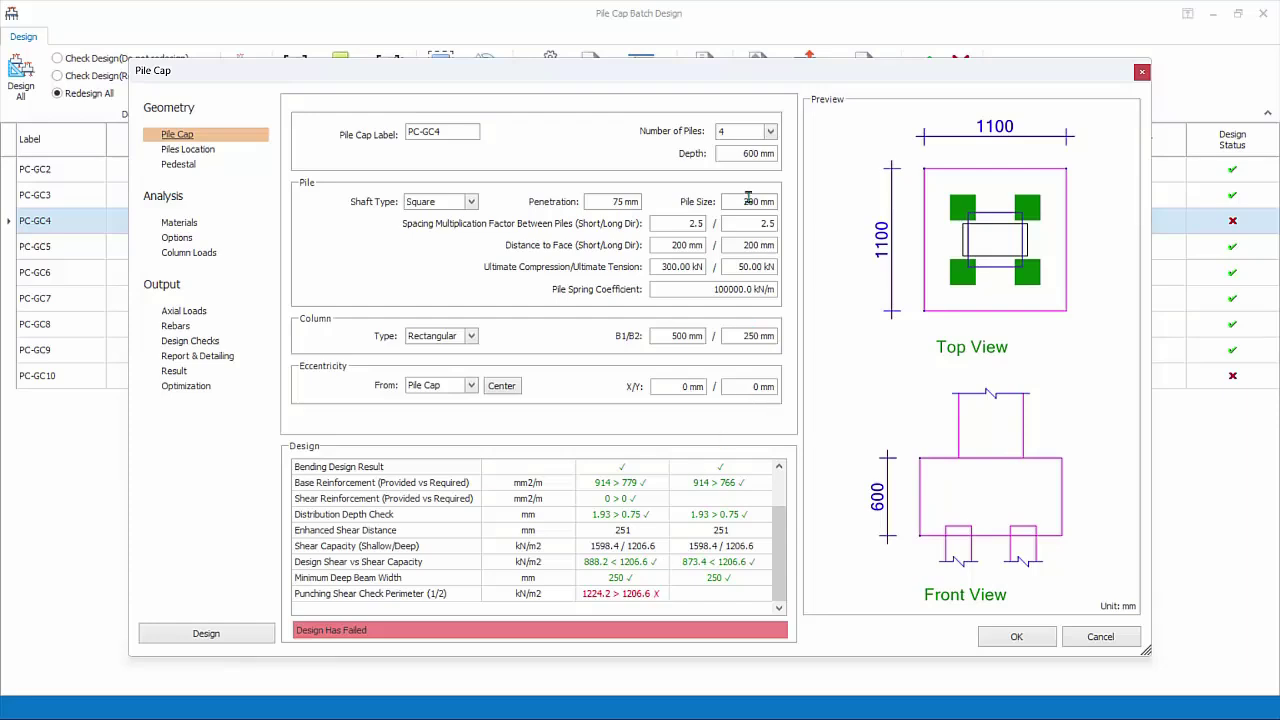
click(743, 153)
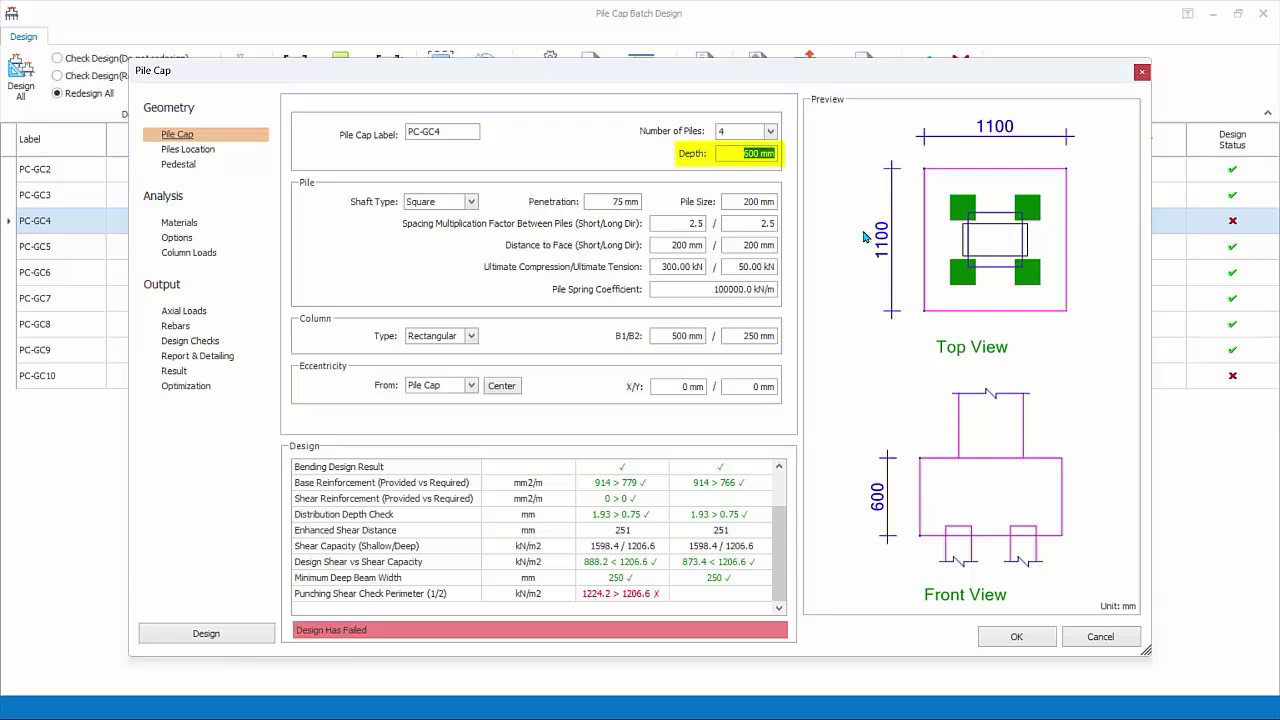
text(650)
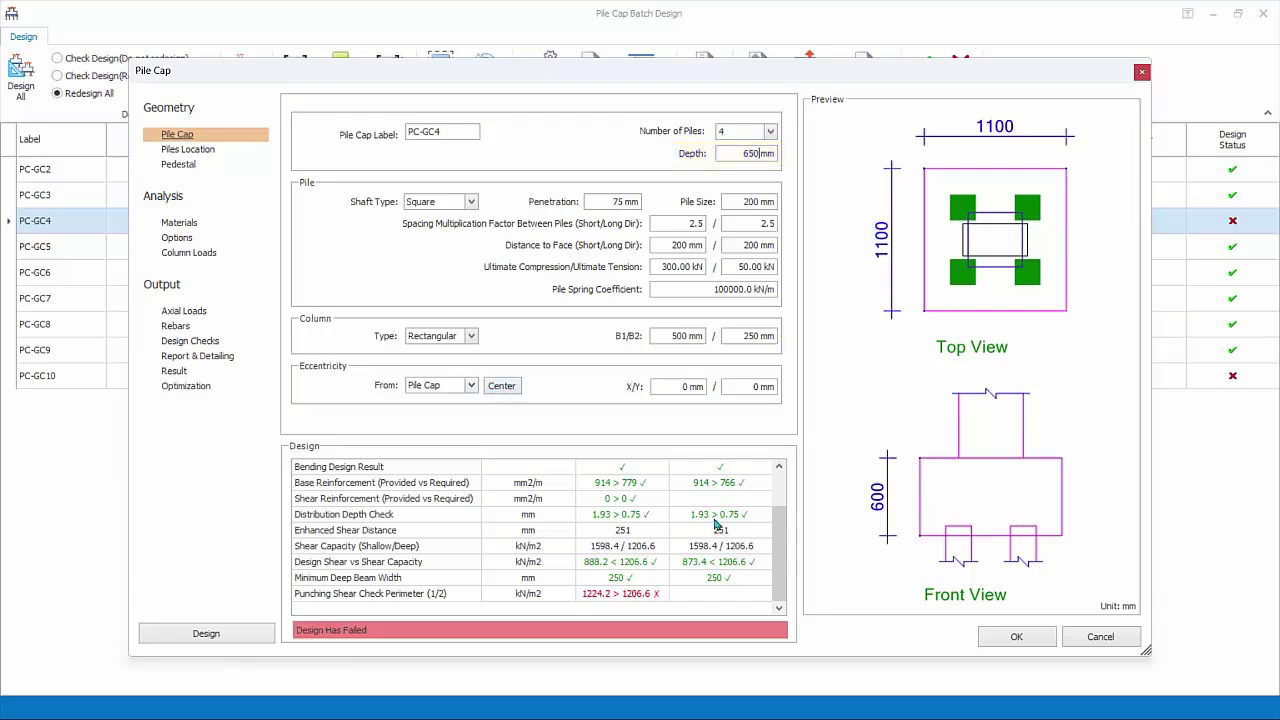
click(755, 202)
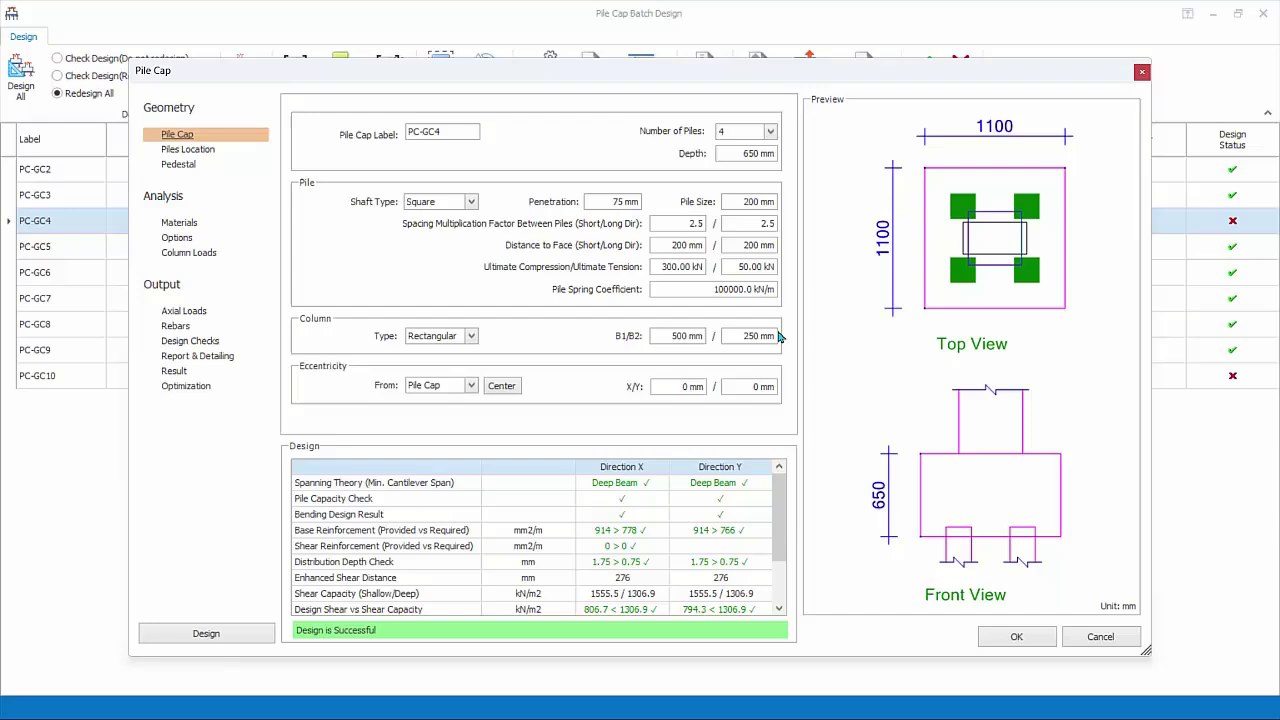
scroll(783, 535, down, 3)
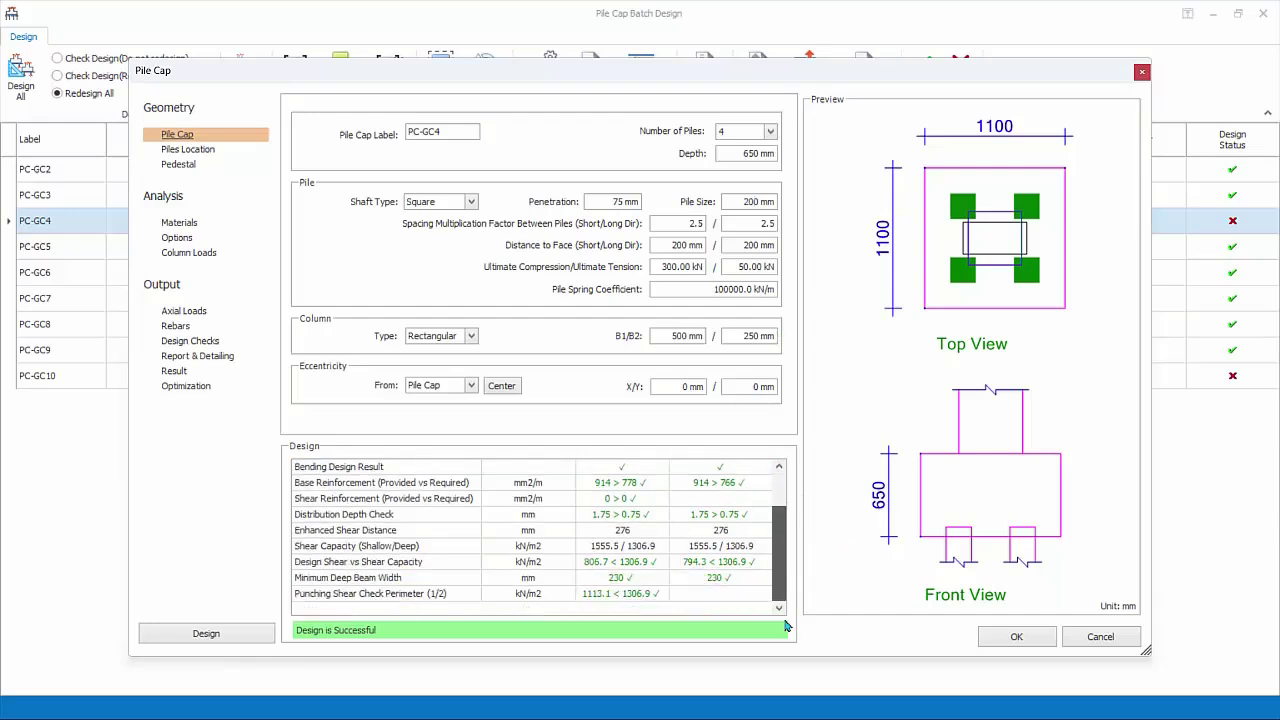
click(1014, 640)
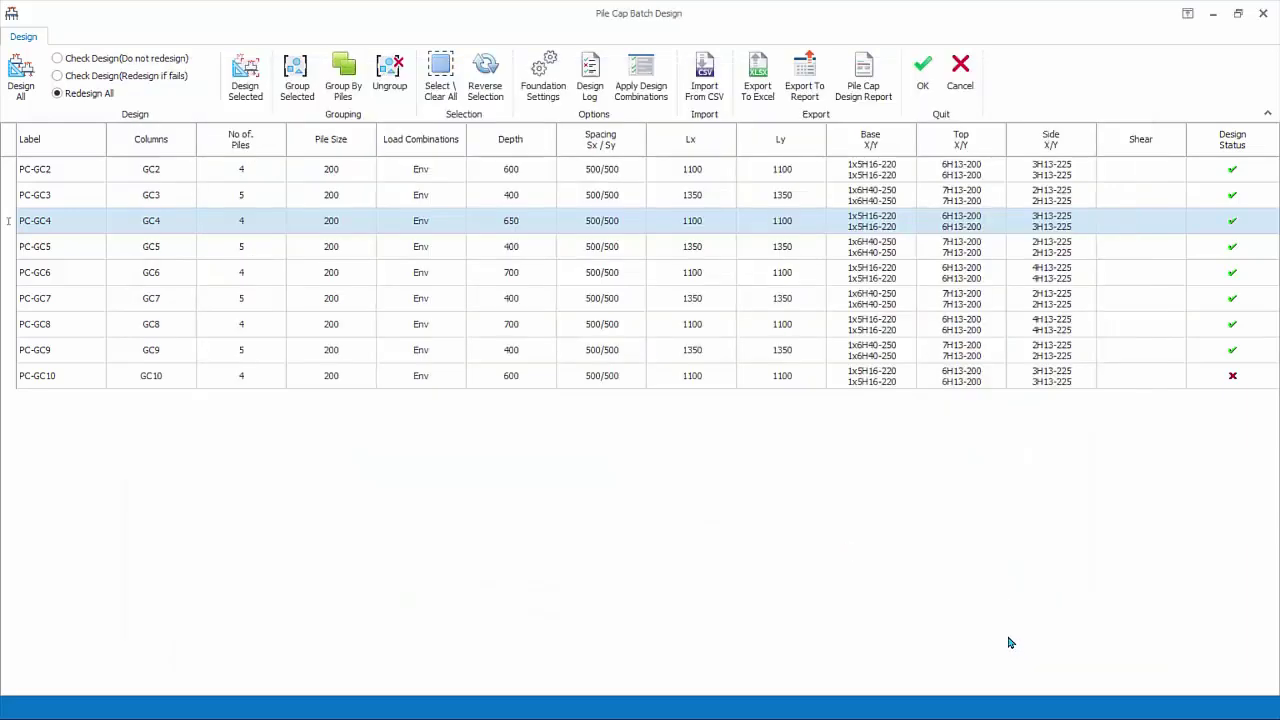
- Set PC-GC10's depth to 650 mm, accept it, and close Batch Design
click(157, 383)
double_click(157, 381)
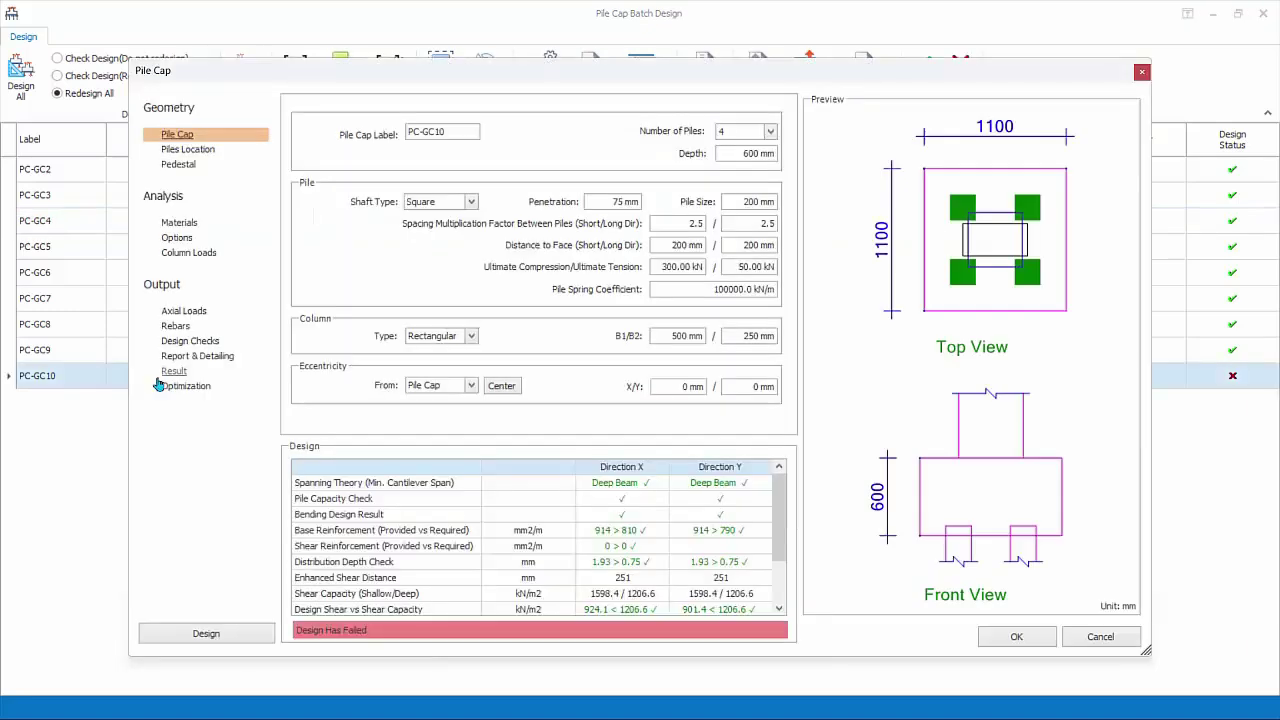
drag(740, 153, 776, 153)
text(650)
click(750, 201)
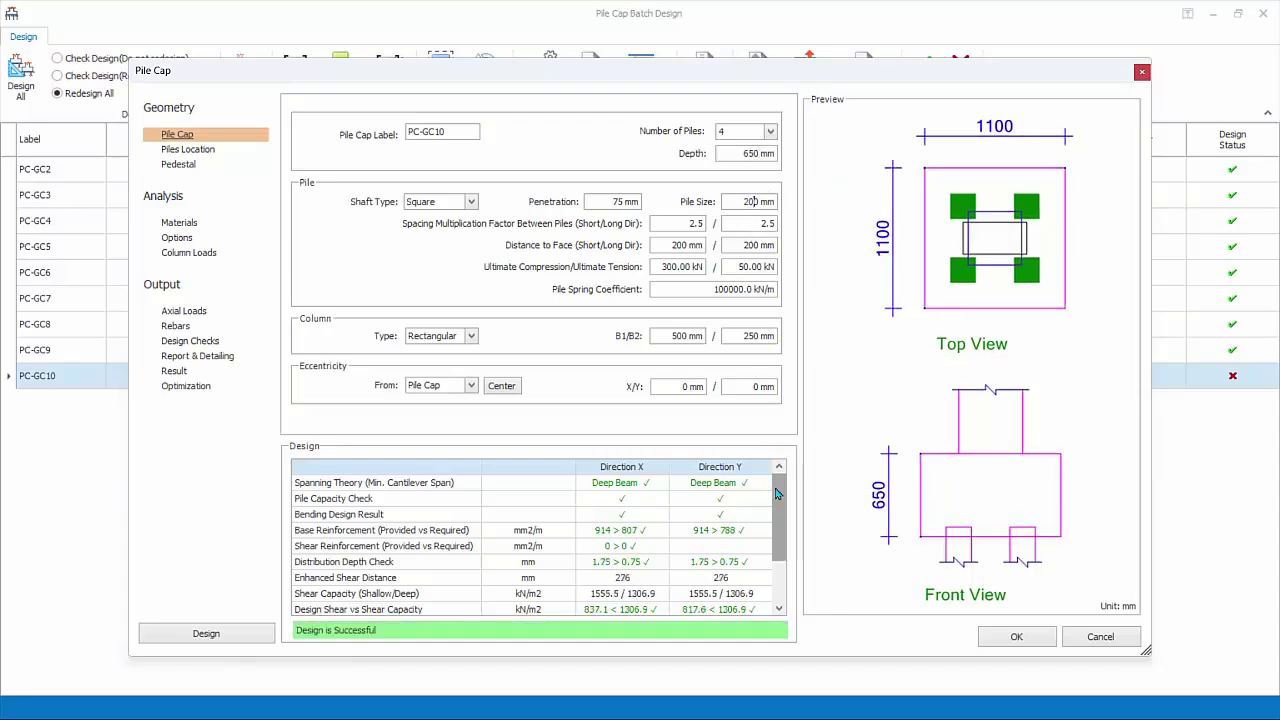
scroll(777, 520, down, 1)
click(1015, 637)
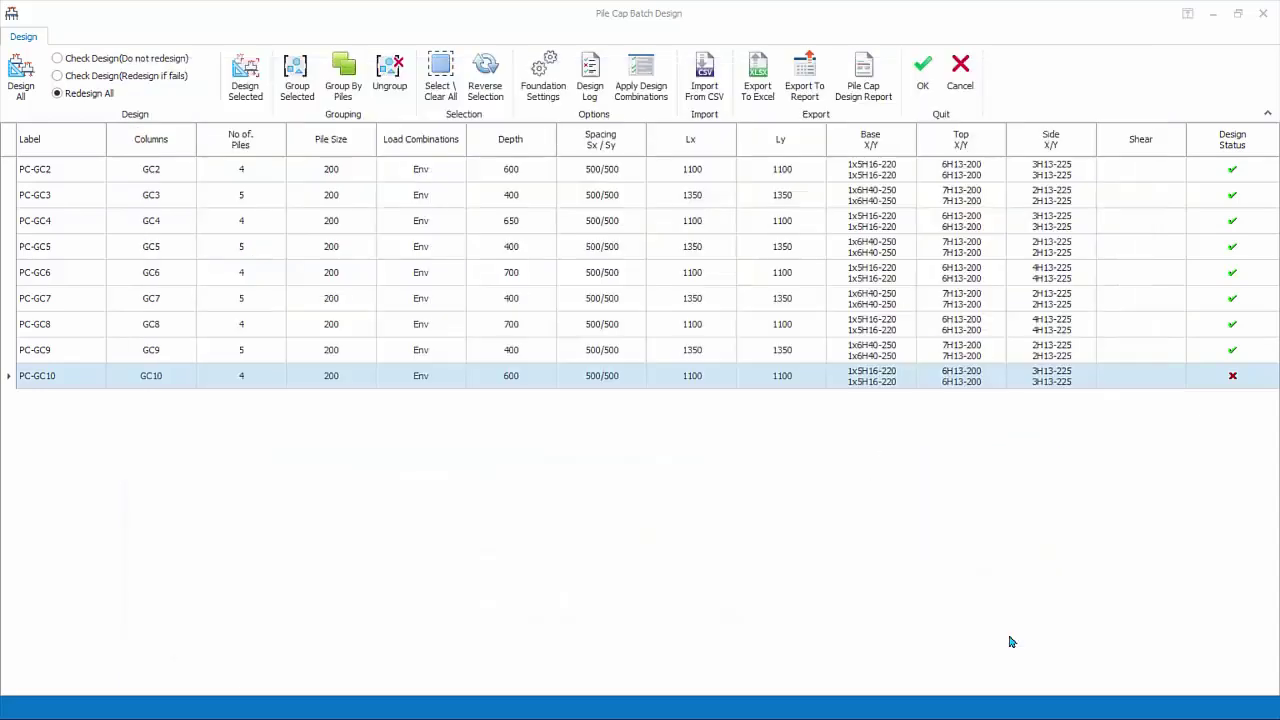
click(924, 82)
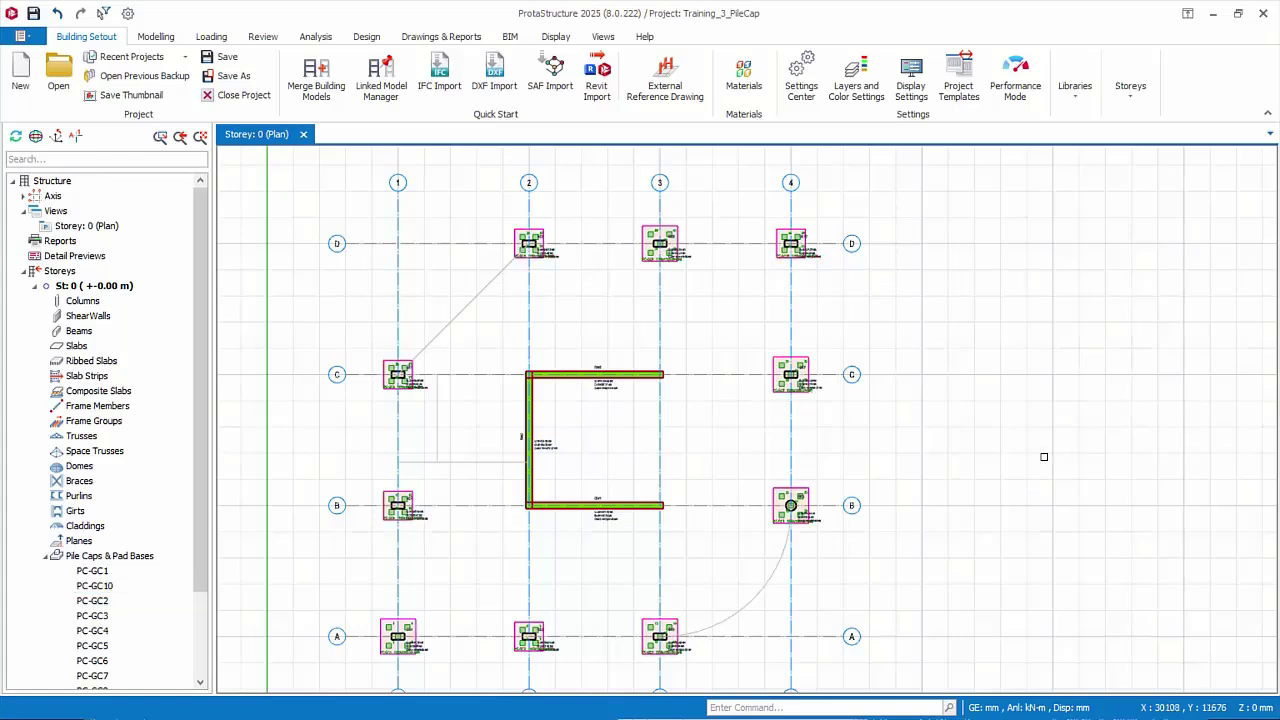
scroll(207, 598, down, 3)
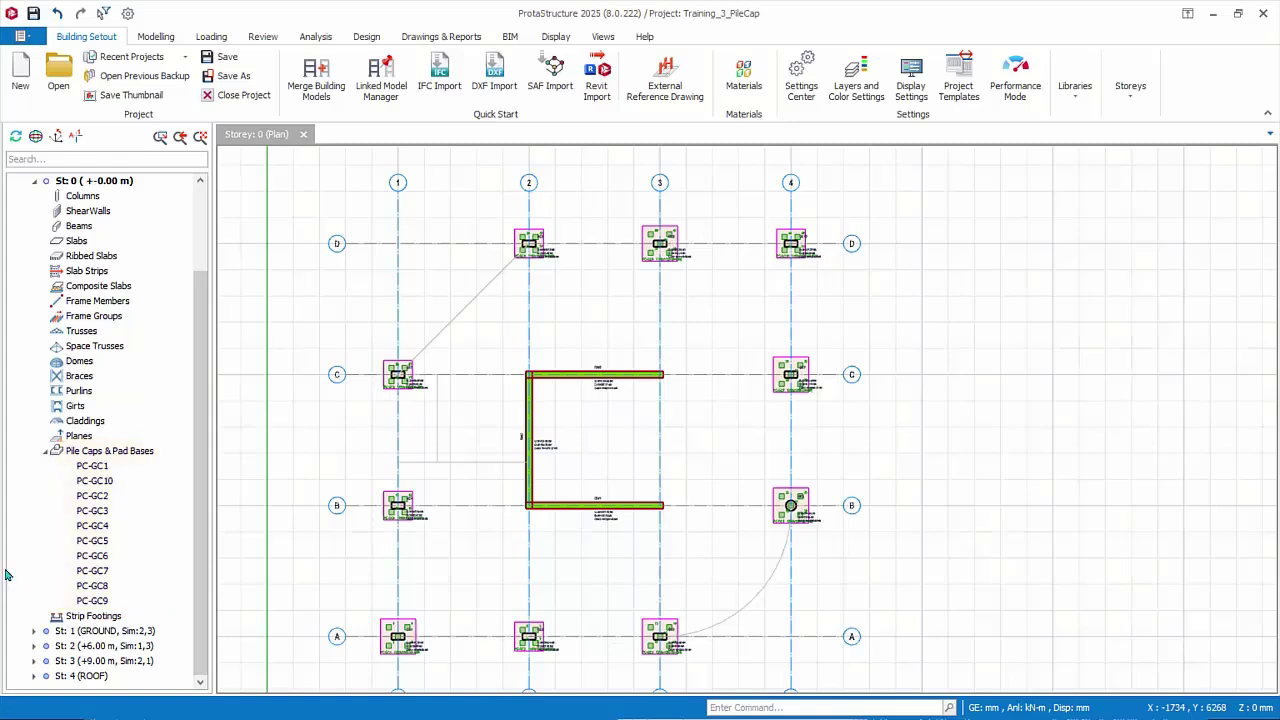
click(91, 511)
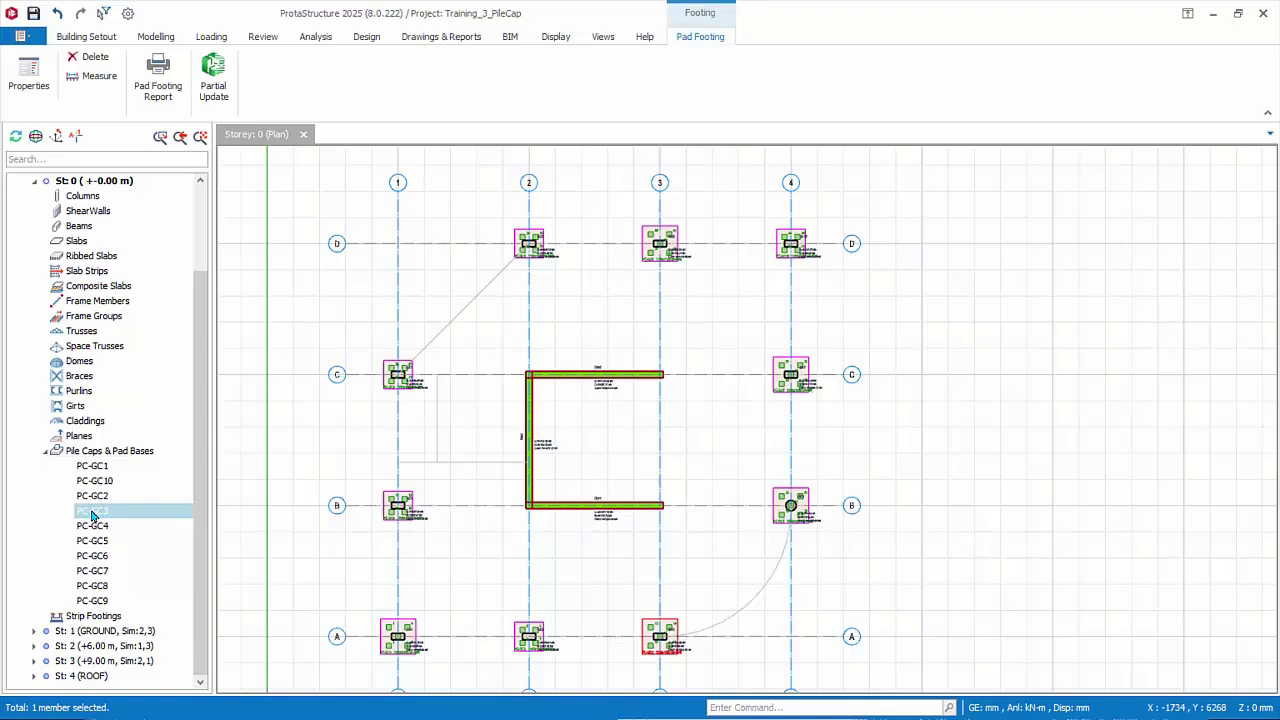
ctrl+click(92, 541)
ctrl+click(90, 571)
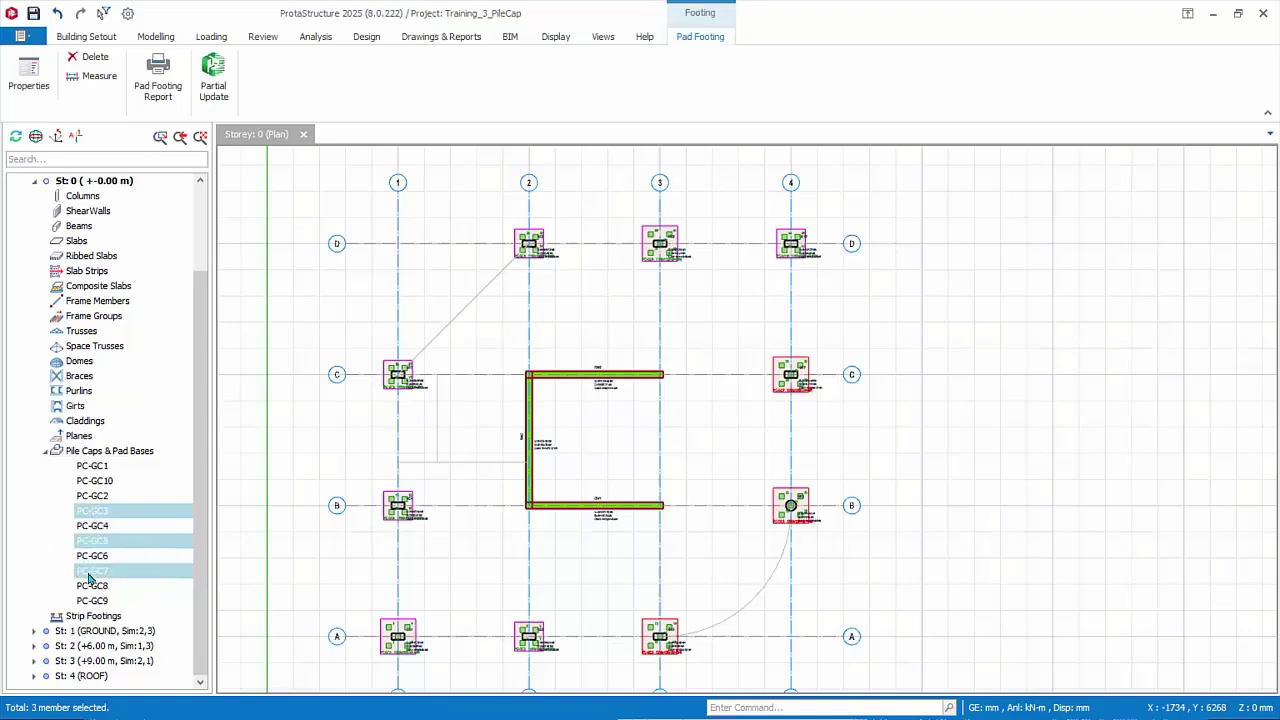
right_click(90, 577)
click(120, 495)
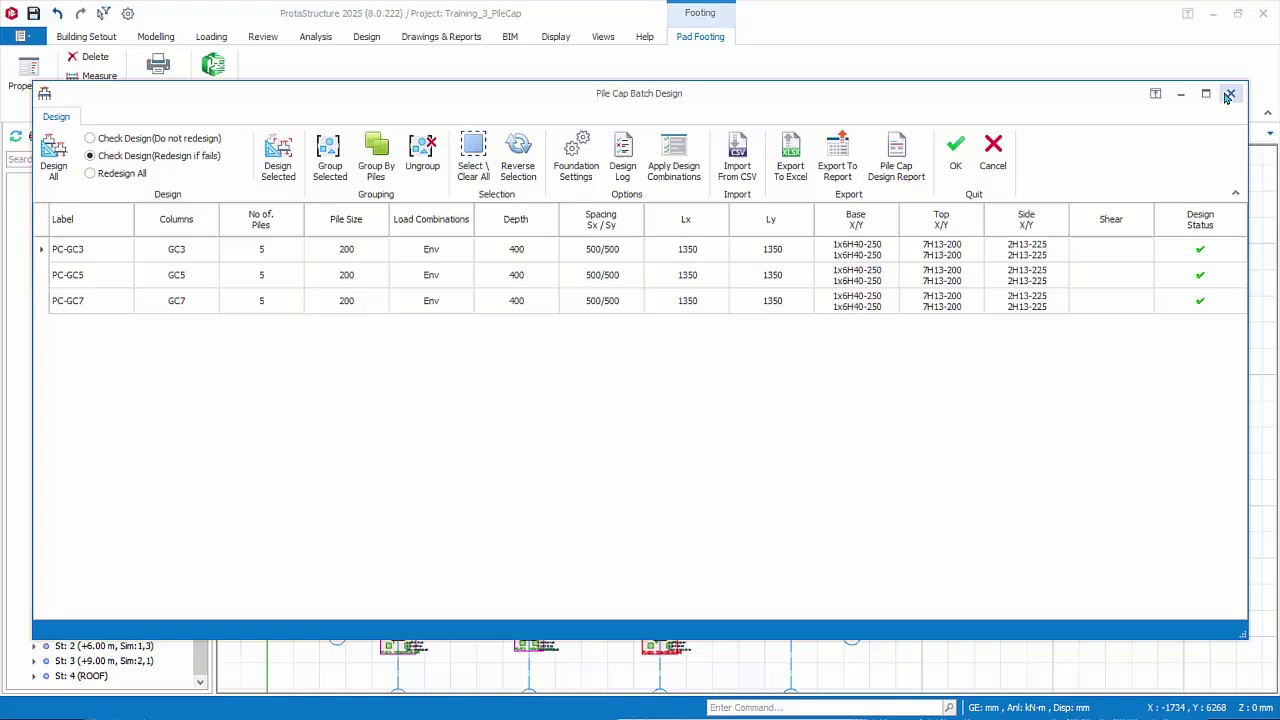
- Generate the Pad Base & Pile Cap Details and zoom into the Pad Footing Details - St0 sheet
click(992, 152)
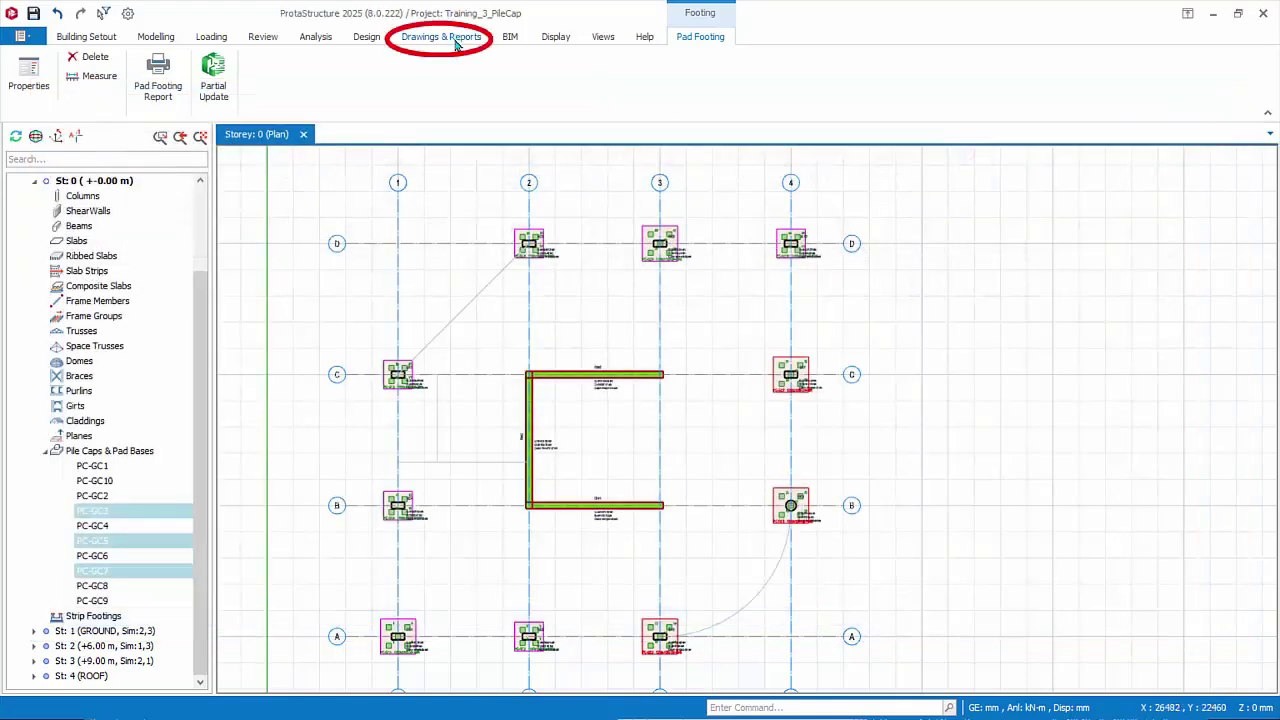
click(456, 42)
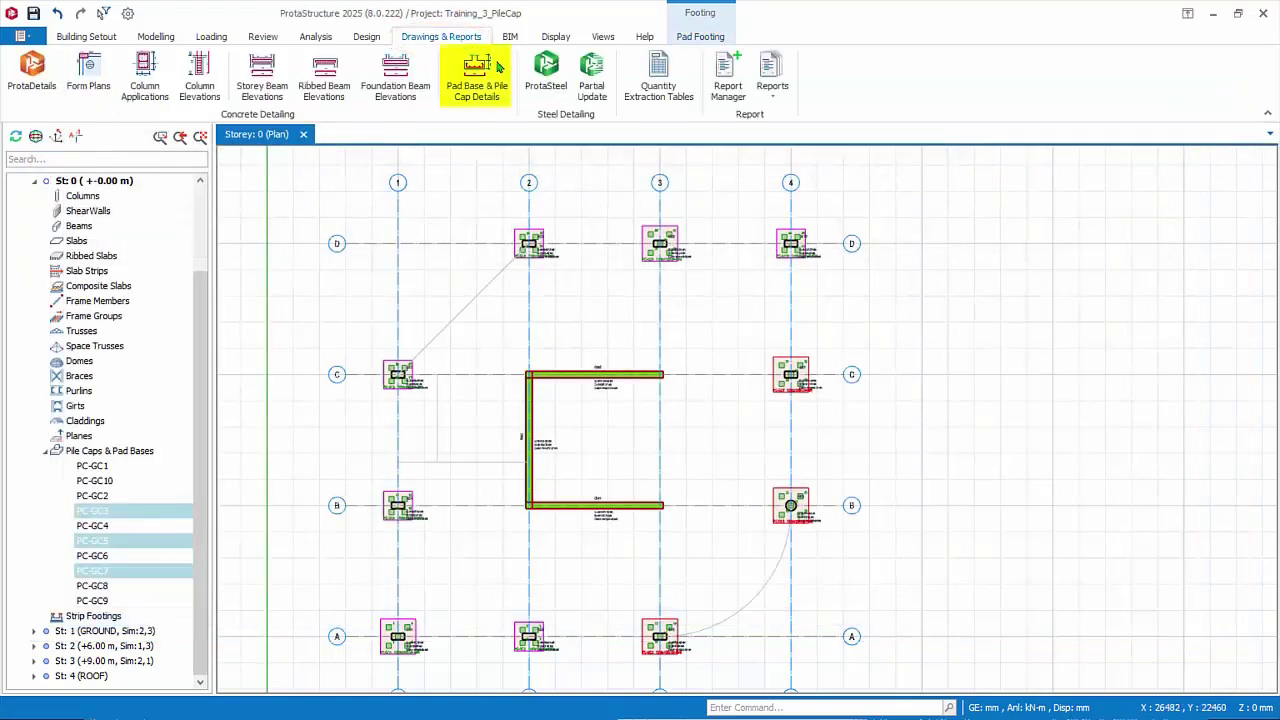
click(490, 74)
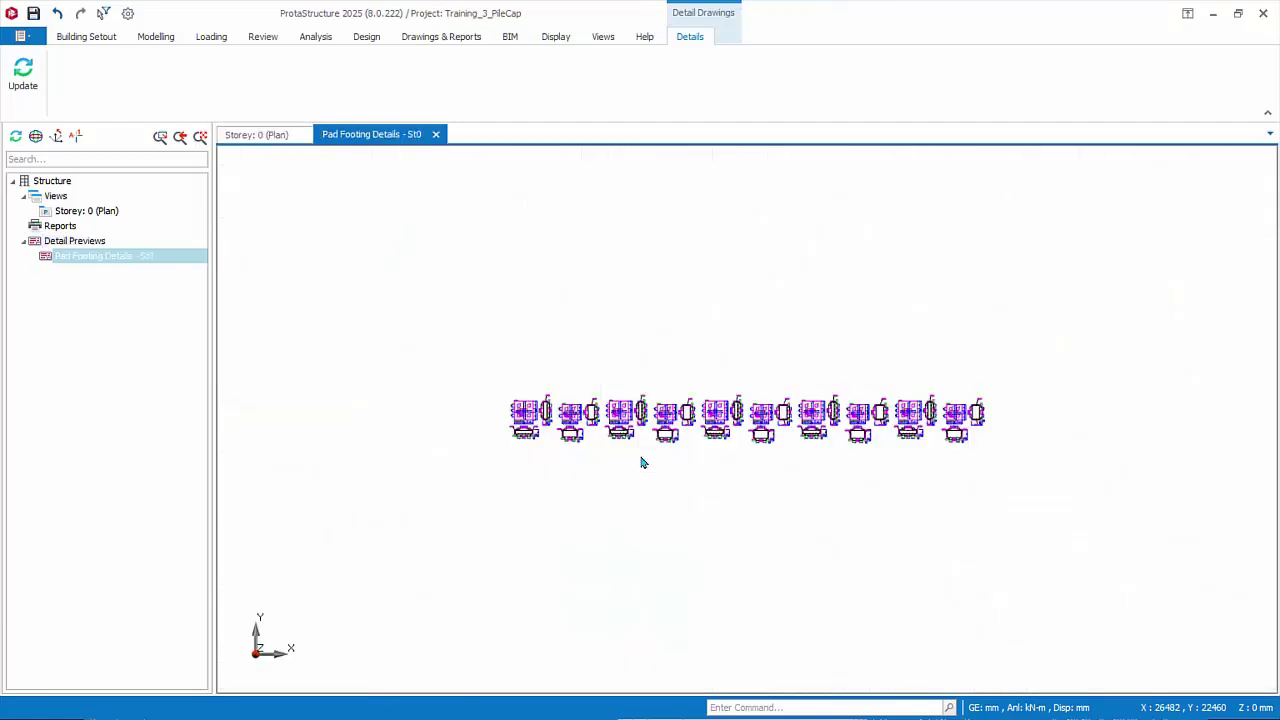
scroll(590, 413, up, 5)
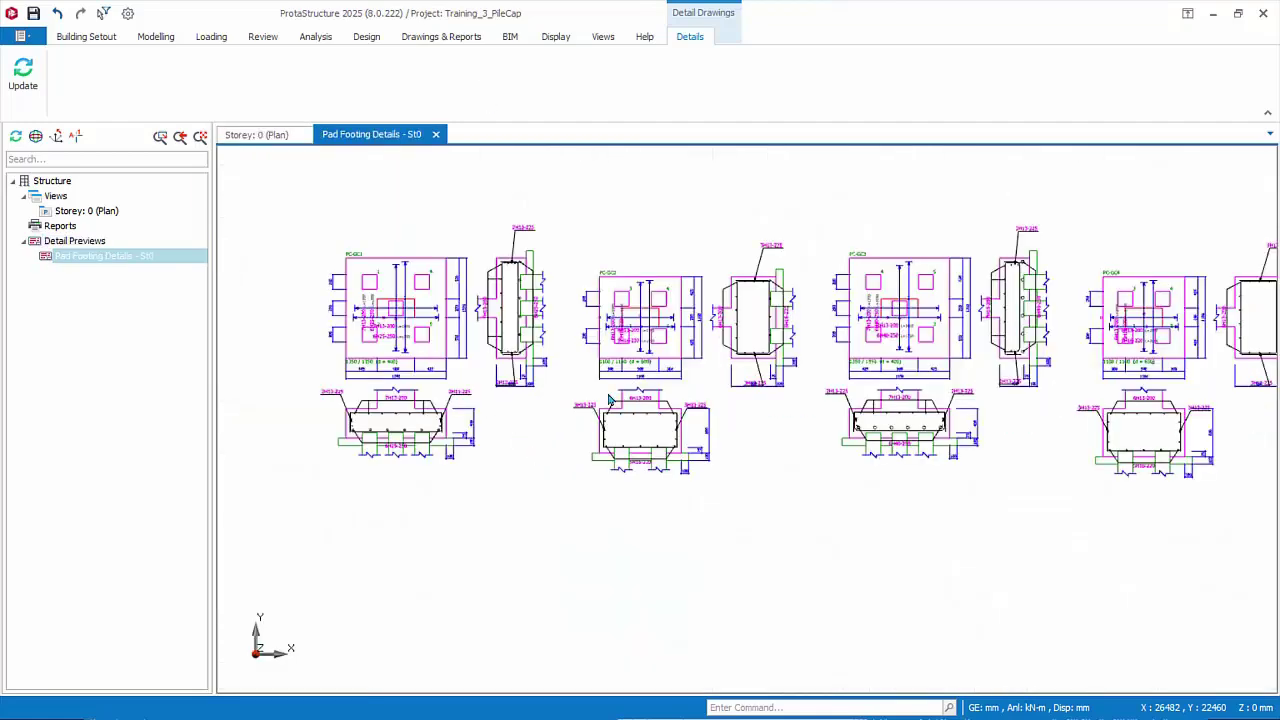
scroll(607, 403, up, 1)
scroll(616, 410, up, 1)
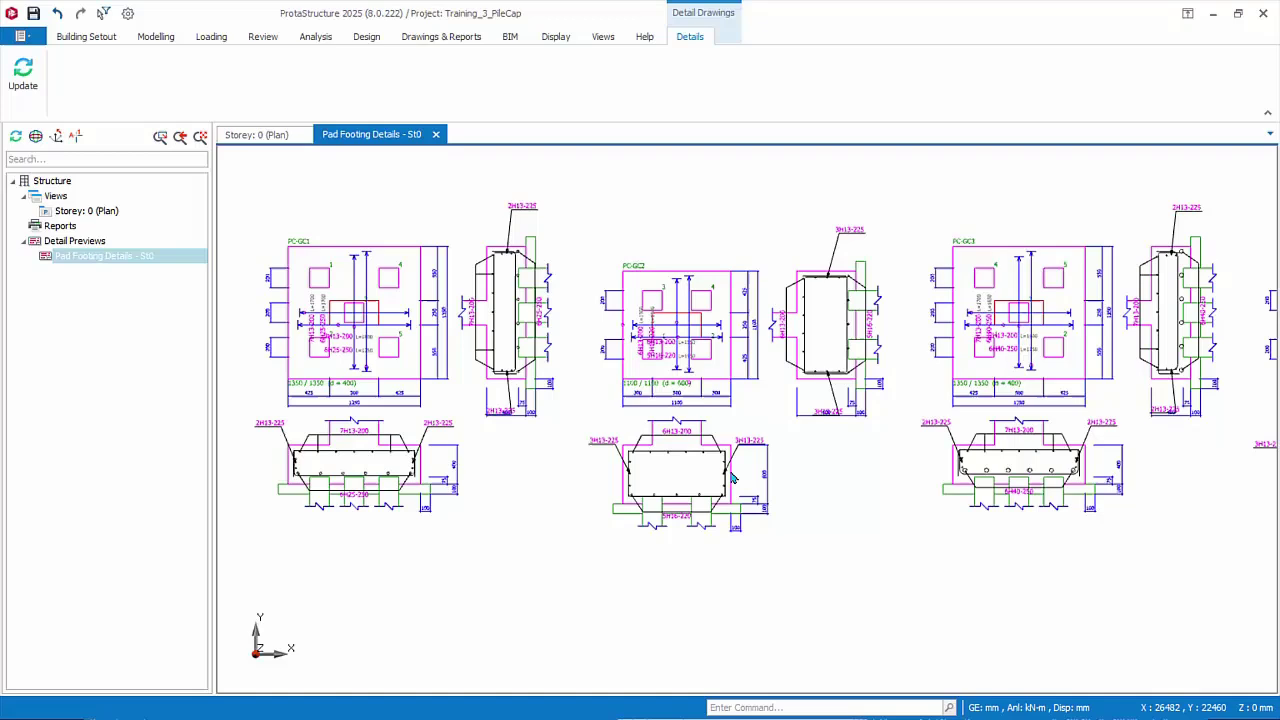